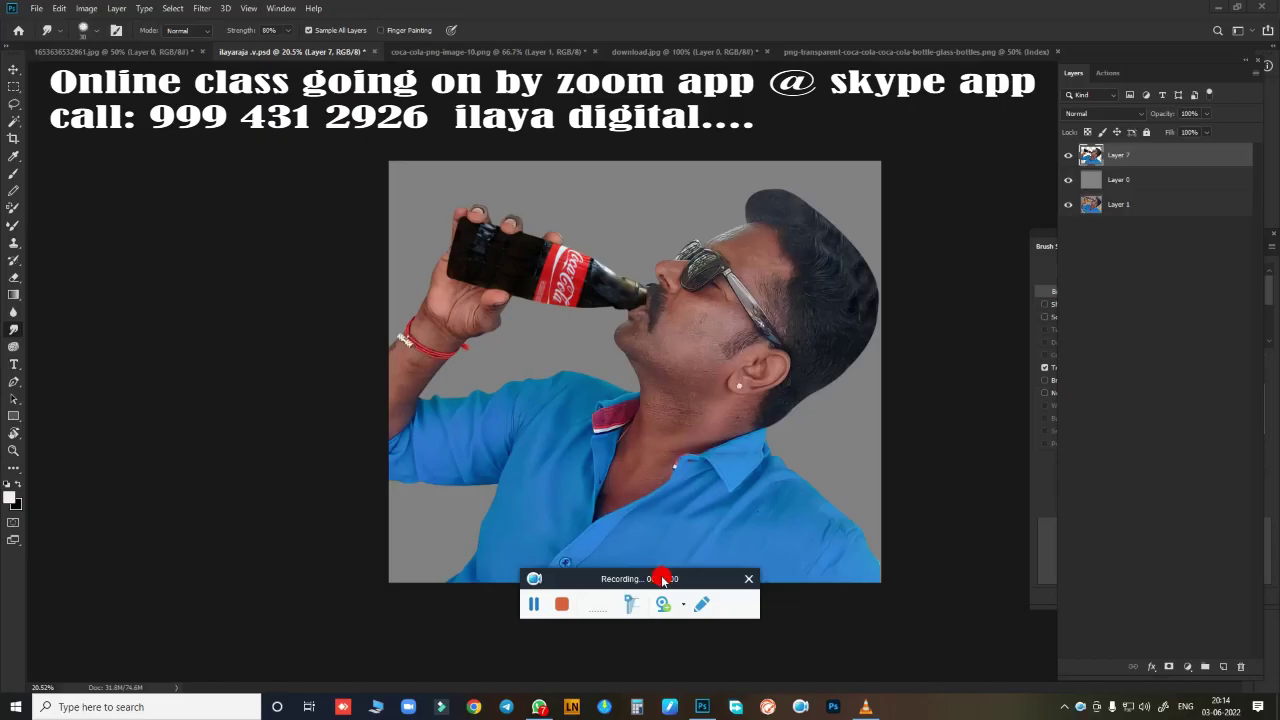
- Hide Layer 7 and Layer 0 to compare with the original orange-drink photo, then show them again
drag(924, 616, 1021, 686)
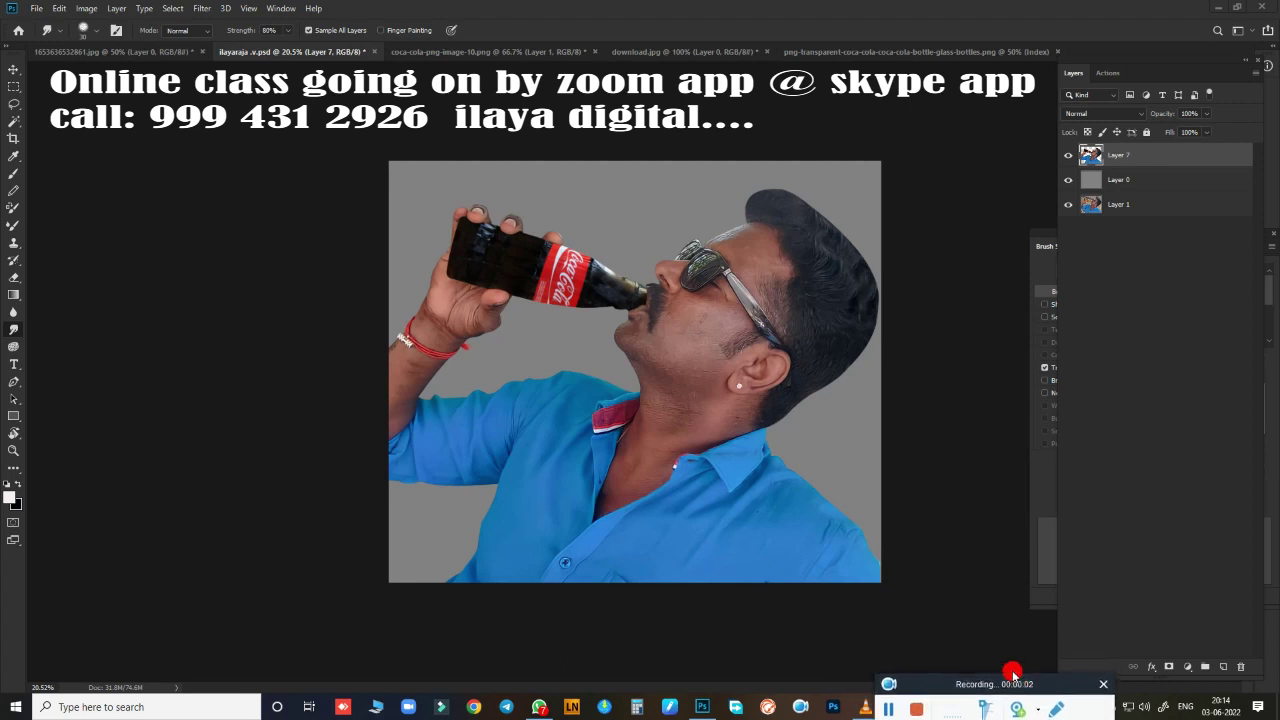
click(1068, 155)
click(1068, 179)
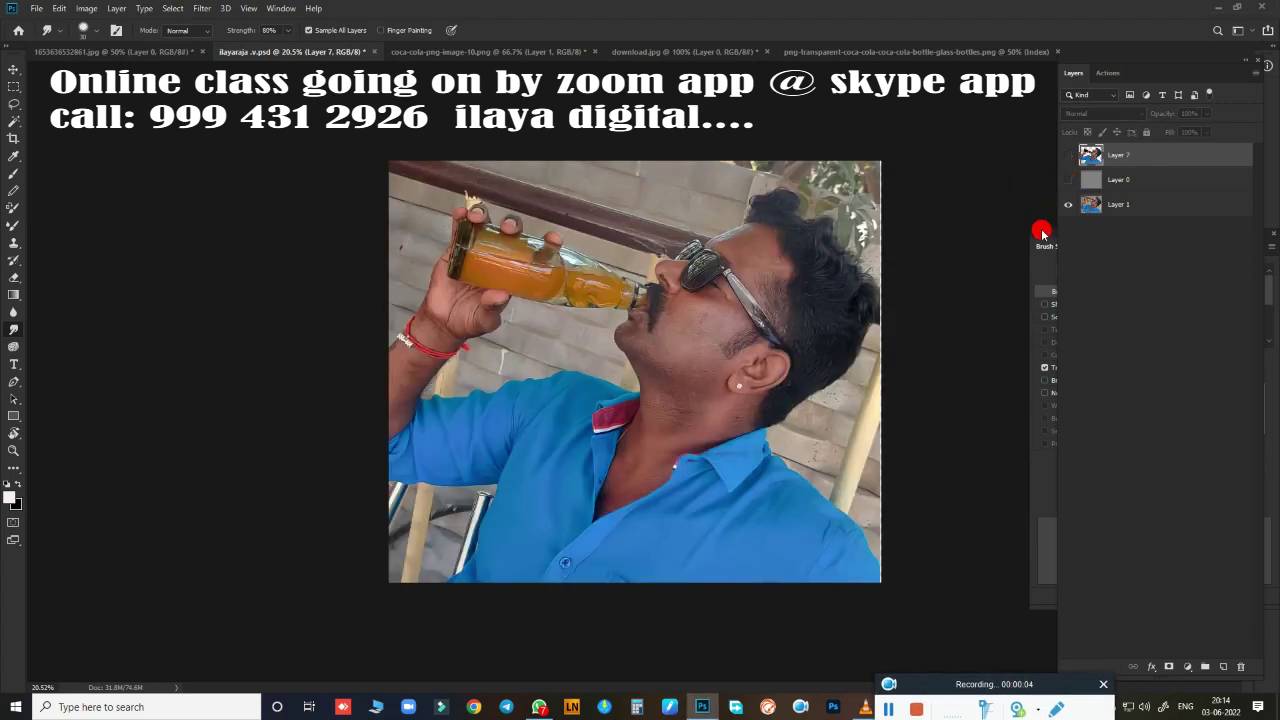
scroll(620, 330, up, 3)
scroll(571, 323, down, 4)
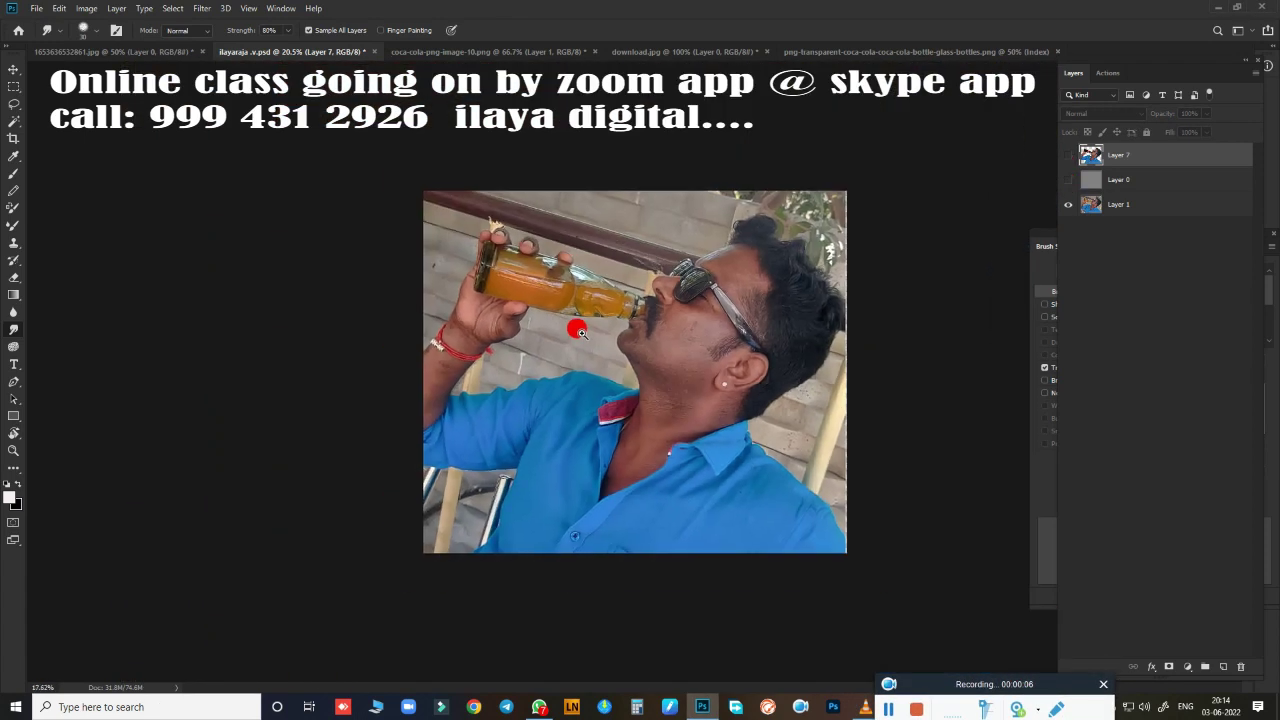
scroll(700, 406, up, 3)
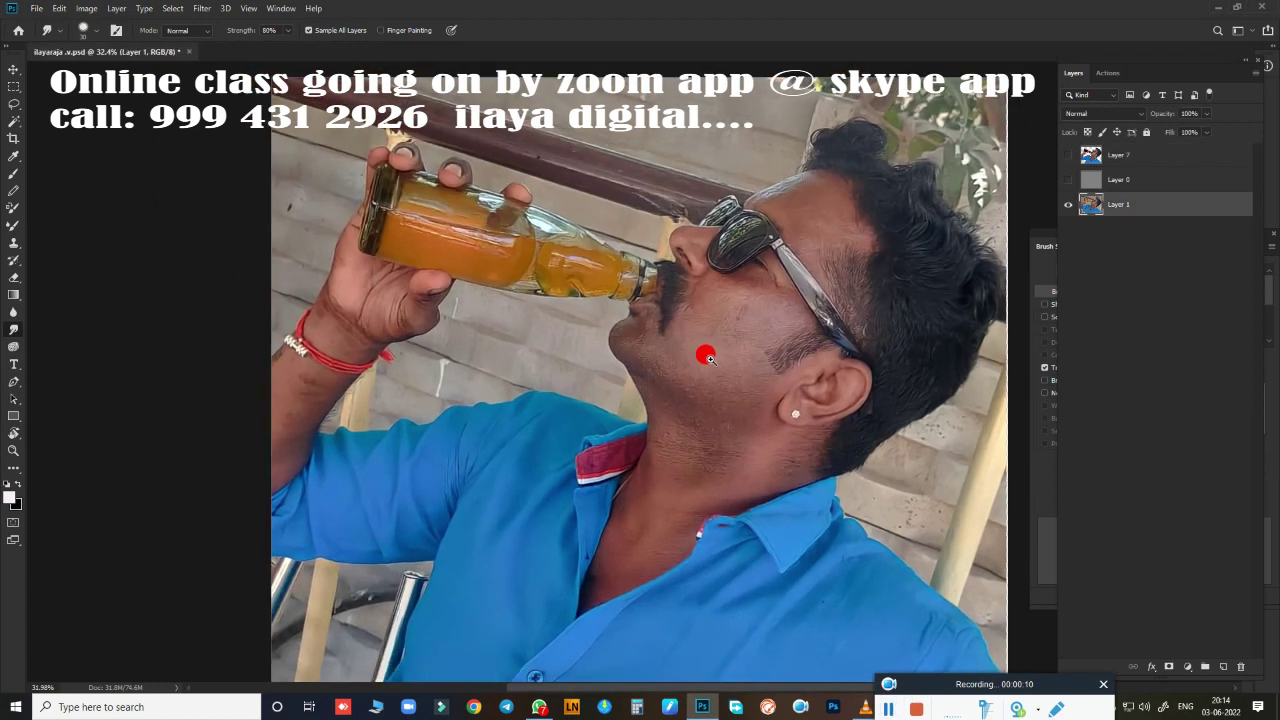
scroll(718, 354, down, 3)
scroll(716, 358, up, 4)
scroll(716, 358, up, 3)
scroll(720, 356, down, 3)
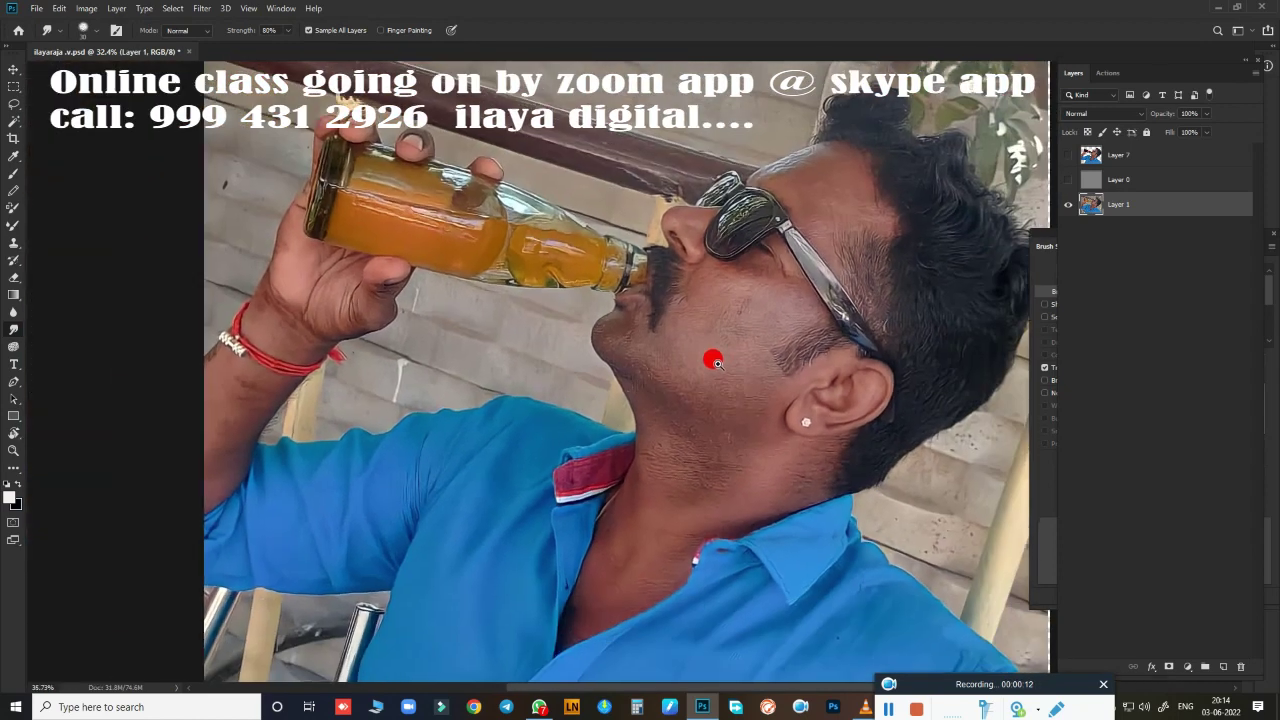
click(1067, 180)
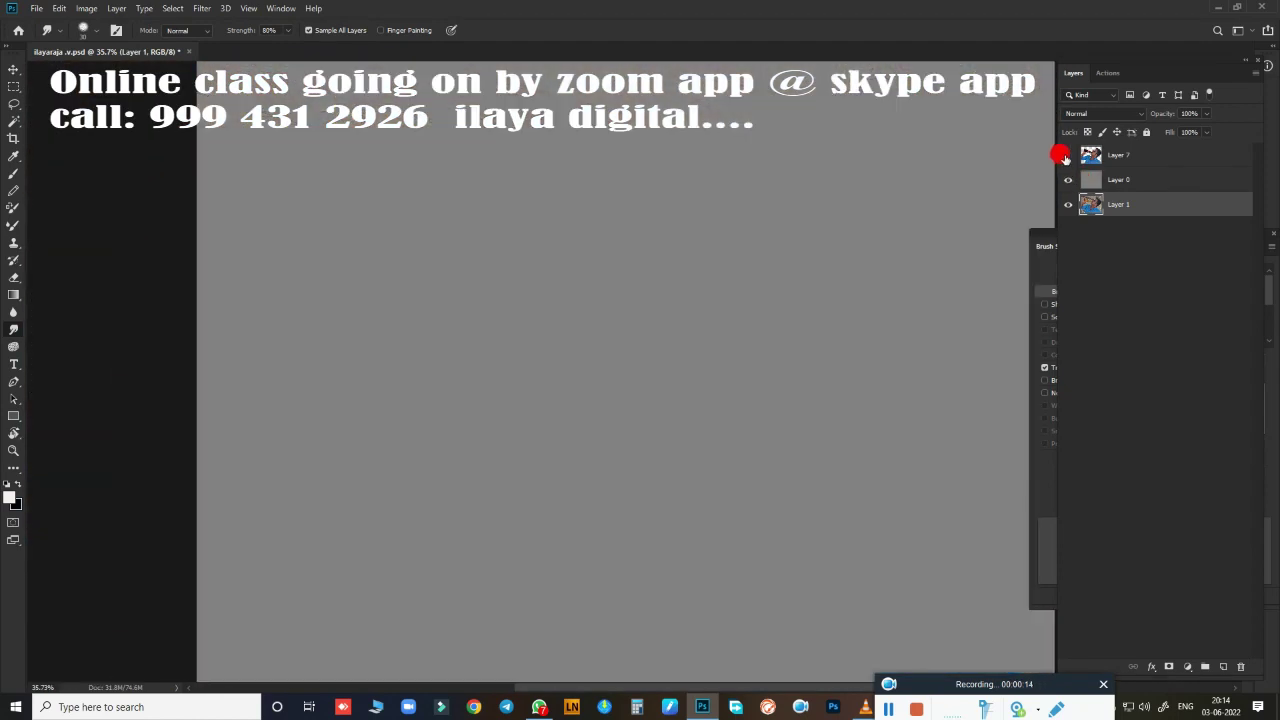
click(1068, 154)
- Duplicate Layer 7 into a new 'Layer 7 copy'
click(1112, 152)
scroll(808, 323, up, 3)
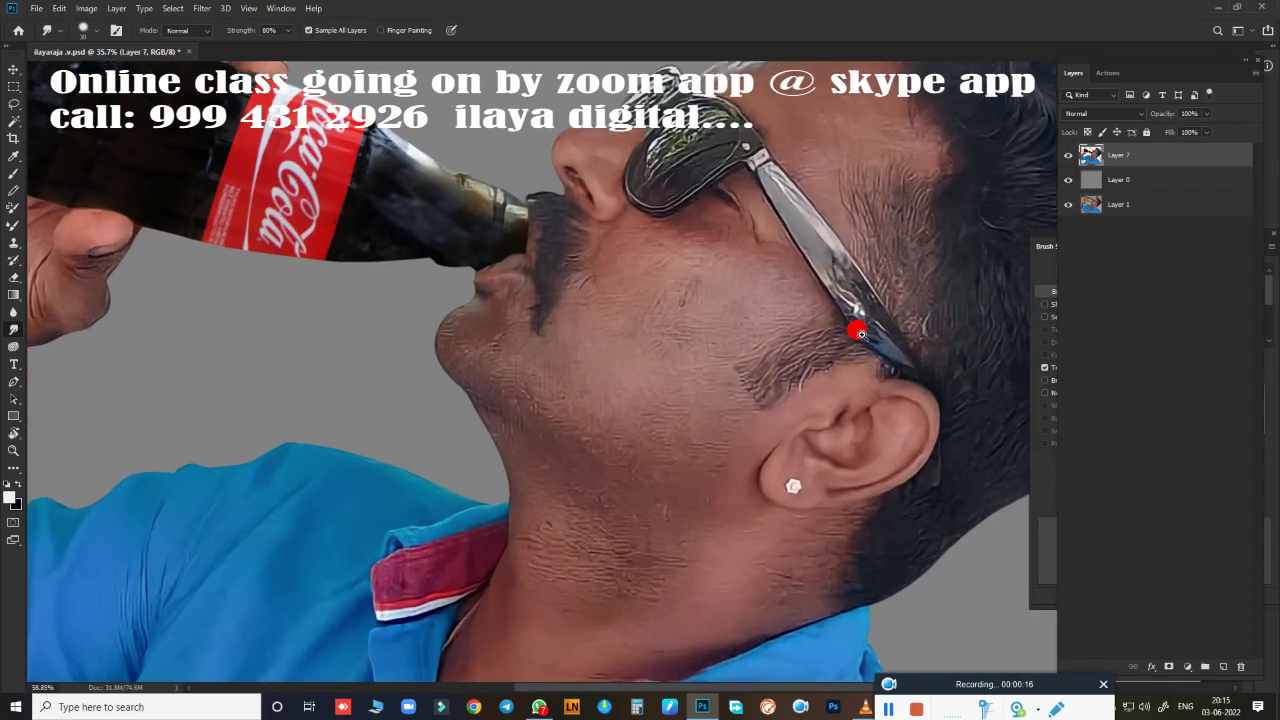
scroll(850, 330, down, 2)
scroll(843, 327, down, 2)
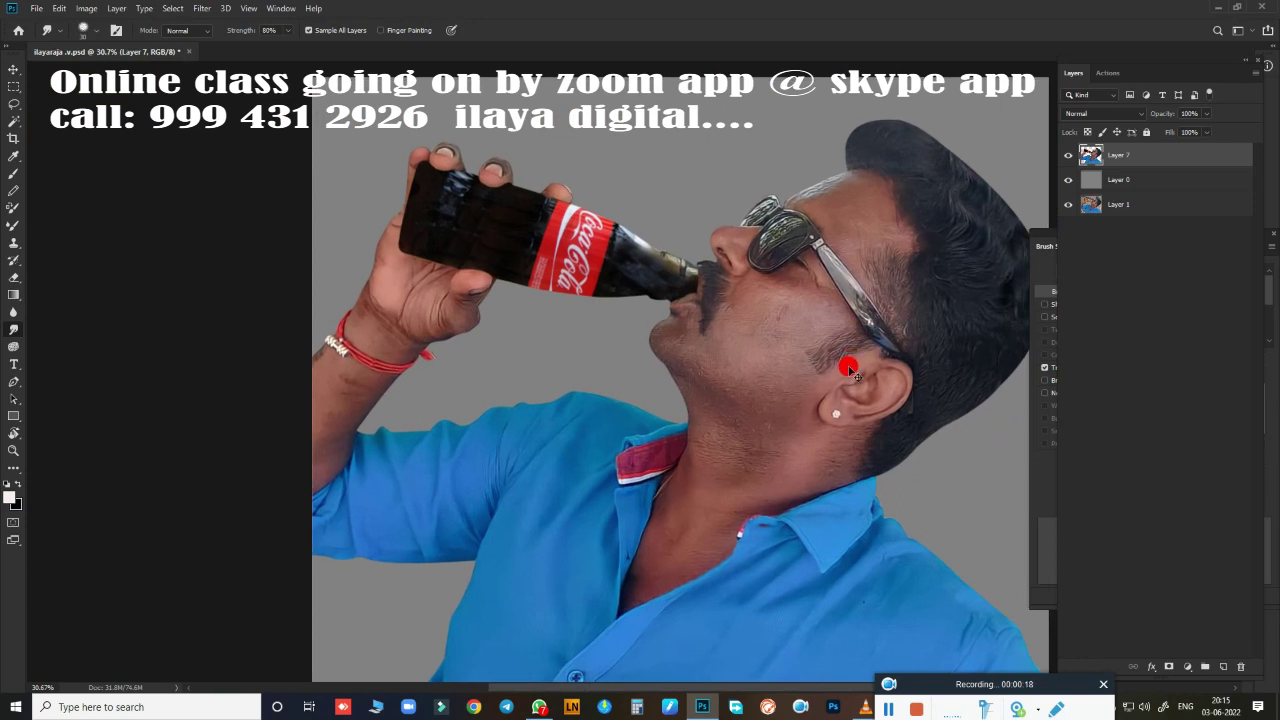
key(ctrl+j)
scroll(830, 332, up, 1)
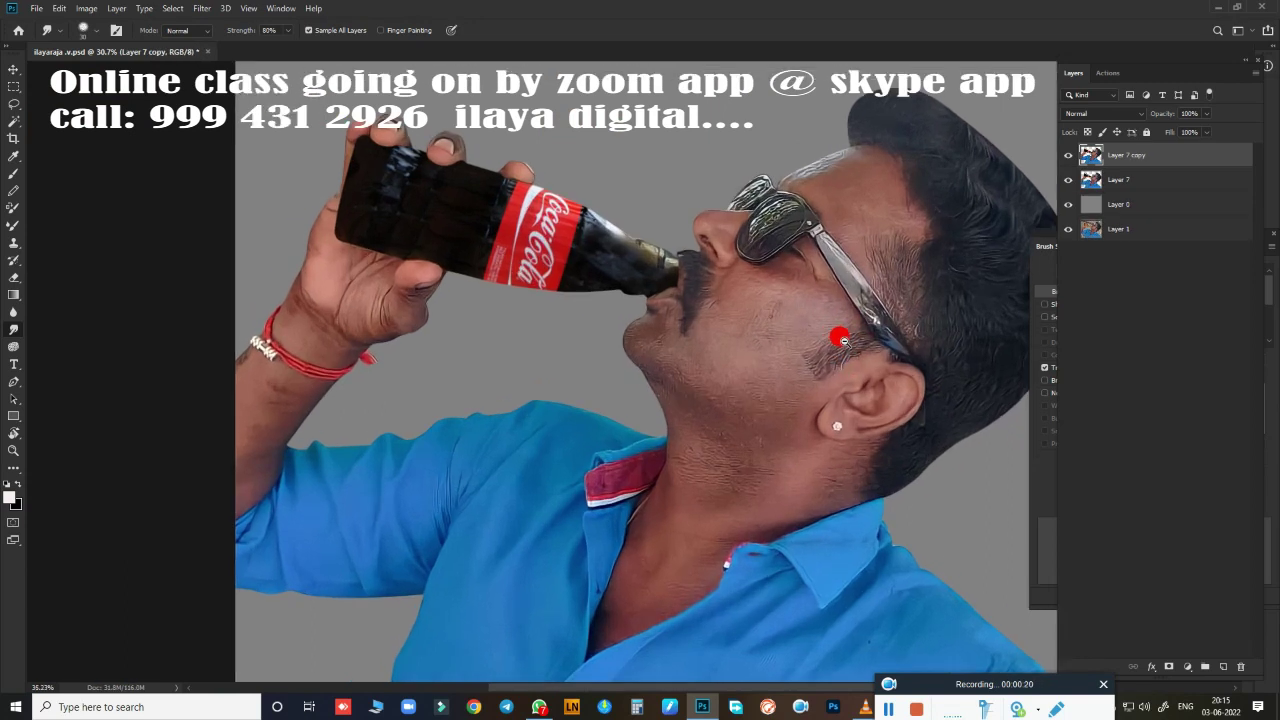
scroll(837, 334, up, 1)
scroll(800, 330, up, 1)
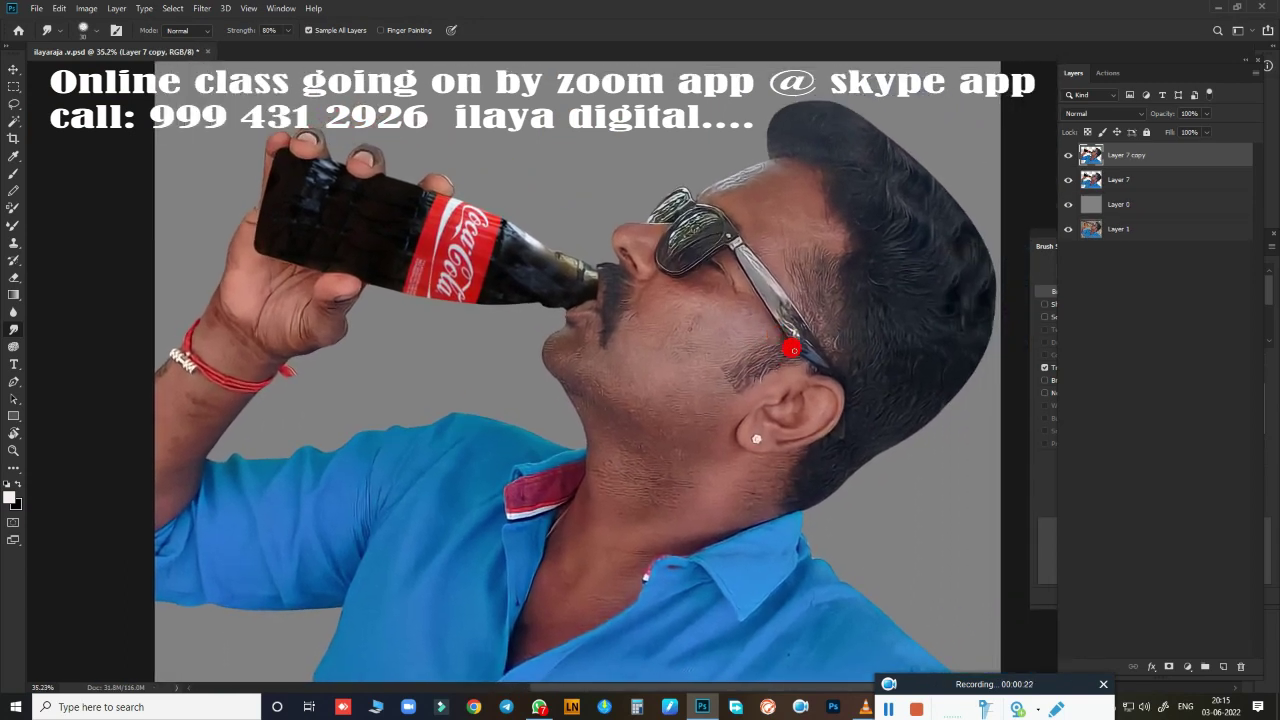
- Raise the copied layer's brightness to 11 with Brightness/Contrast
key(alt+i)
key(j)
key(c)
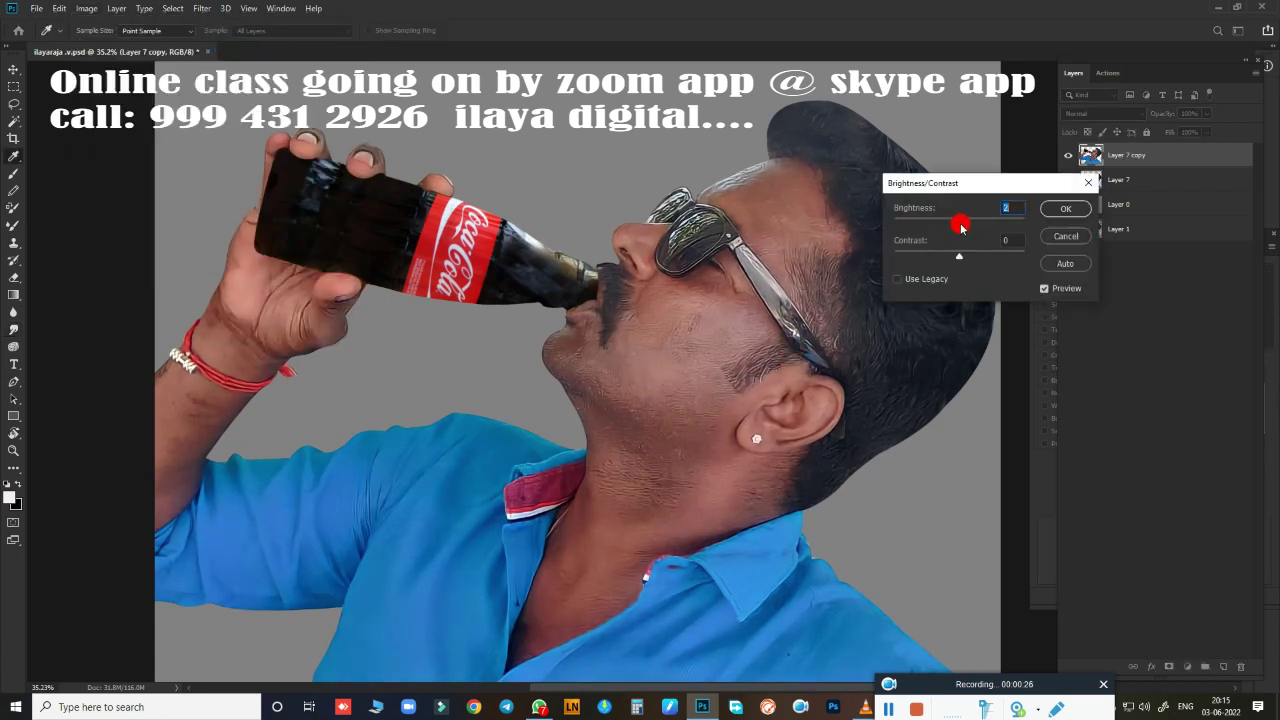
drag(962, 228, 965, 228)
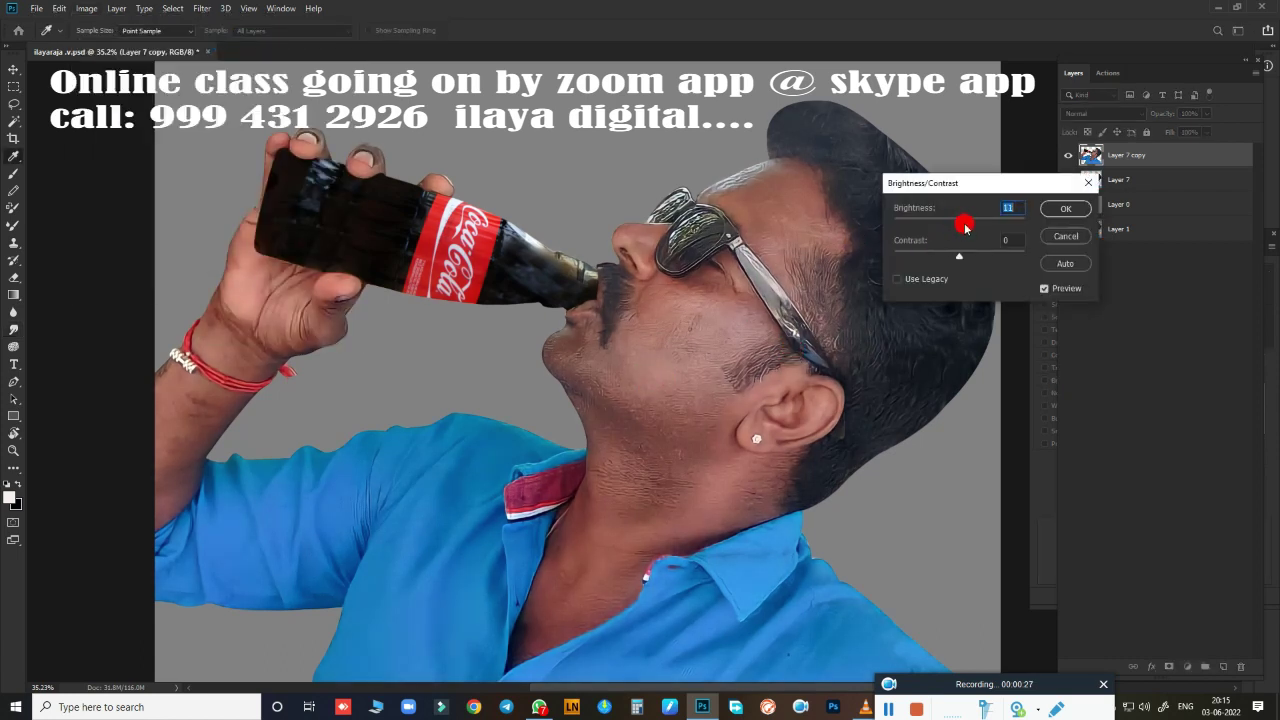
click(1064, 208)
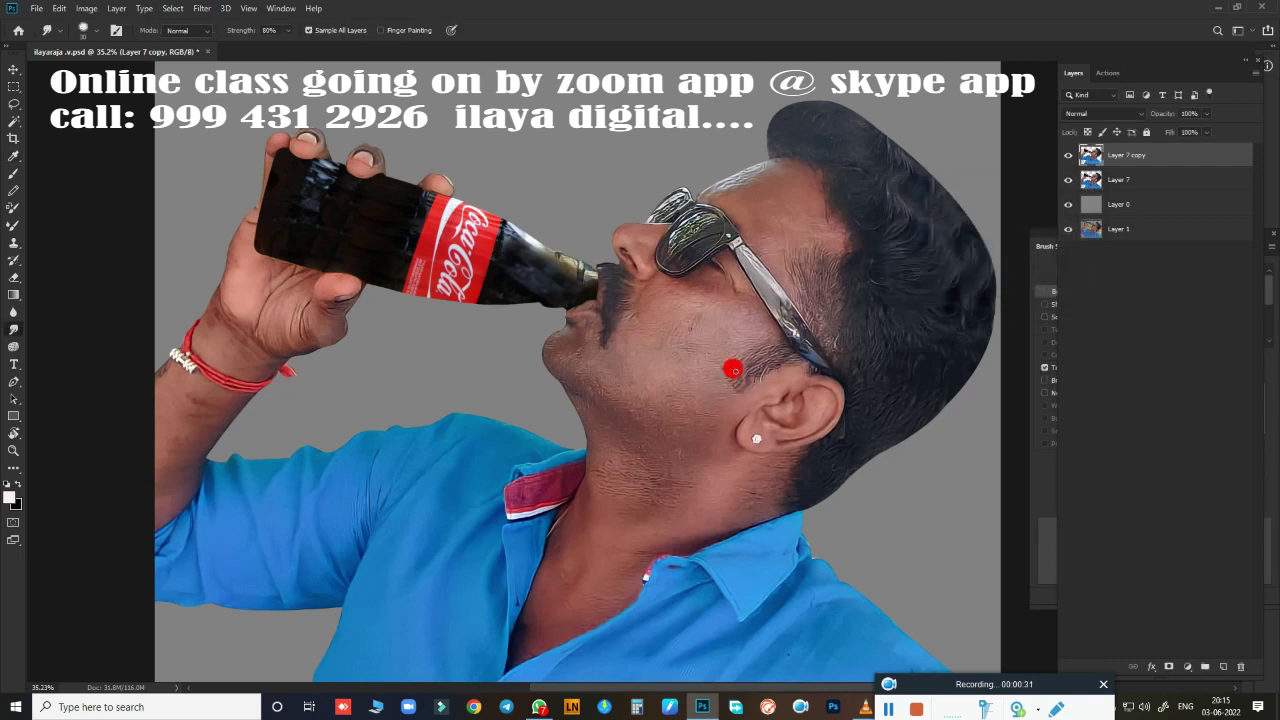
- Apply Selective Color to the Reds with Cyan +17 and Yellow +12
click(87, 12)
mouse_move(107, 44)
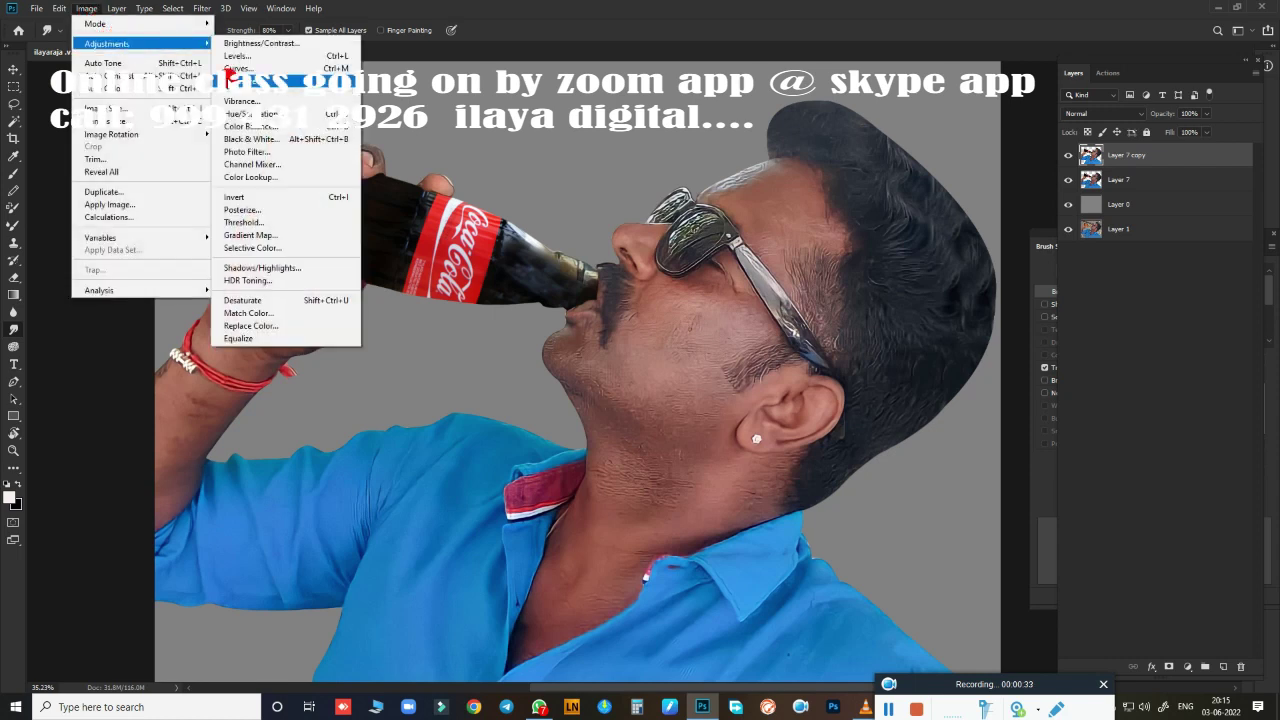
click(268, 250)
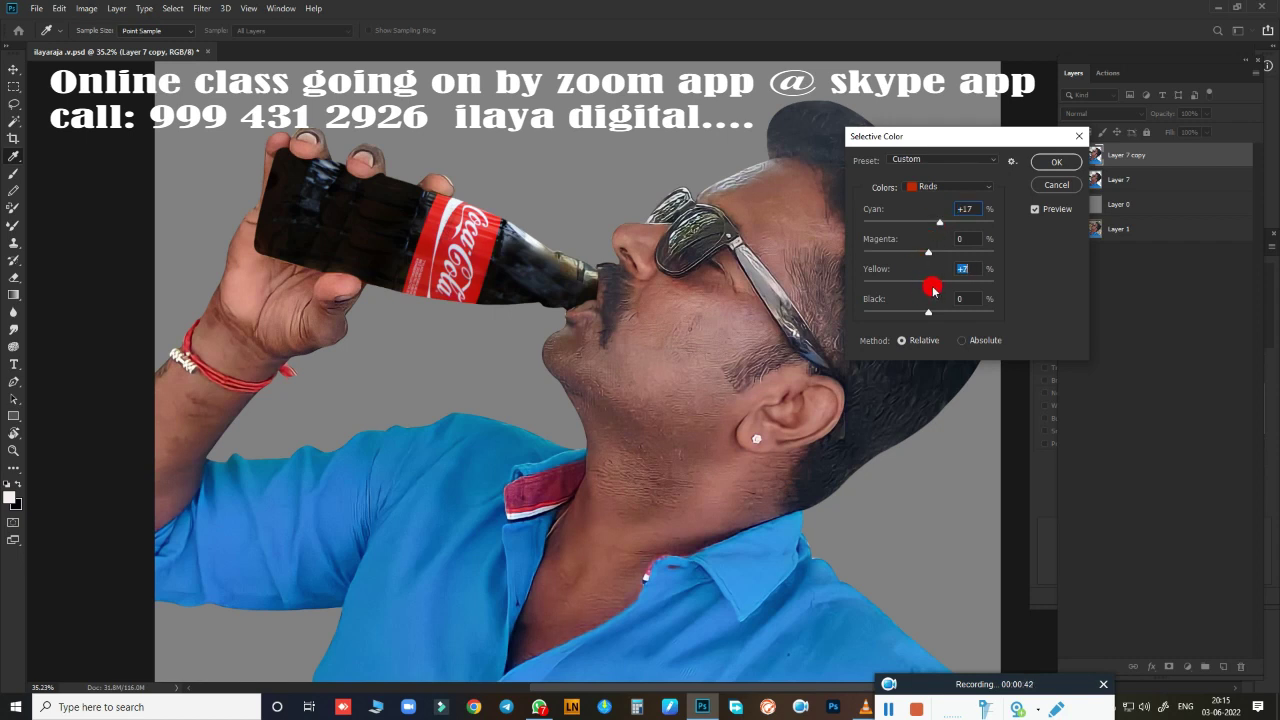
drag(933, 290, 939, 290)
click(1043, 162)
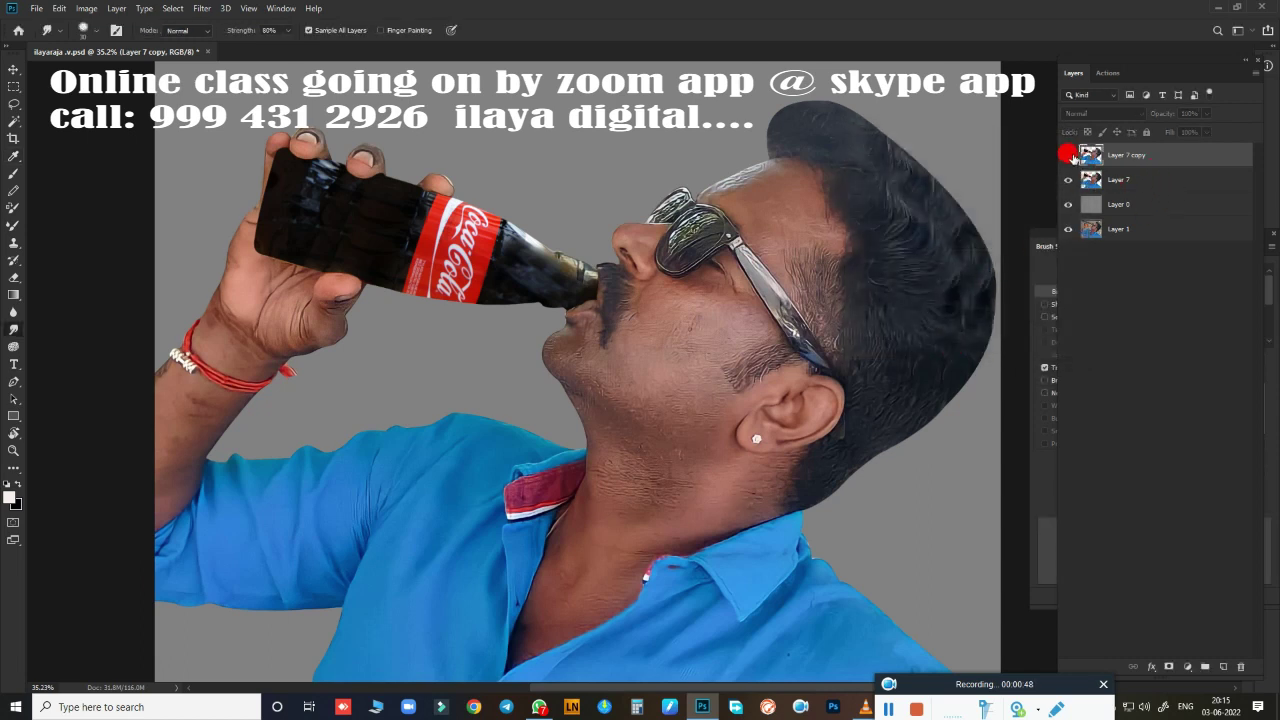
- Toggle Layer 7 copy's visibility to compare before and after the adjustments
click(1068, 155)
click(1068, 155)
click(1068, 155)
click(1068, 155)
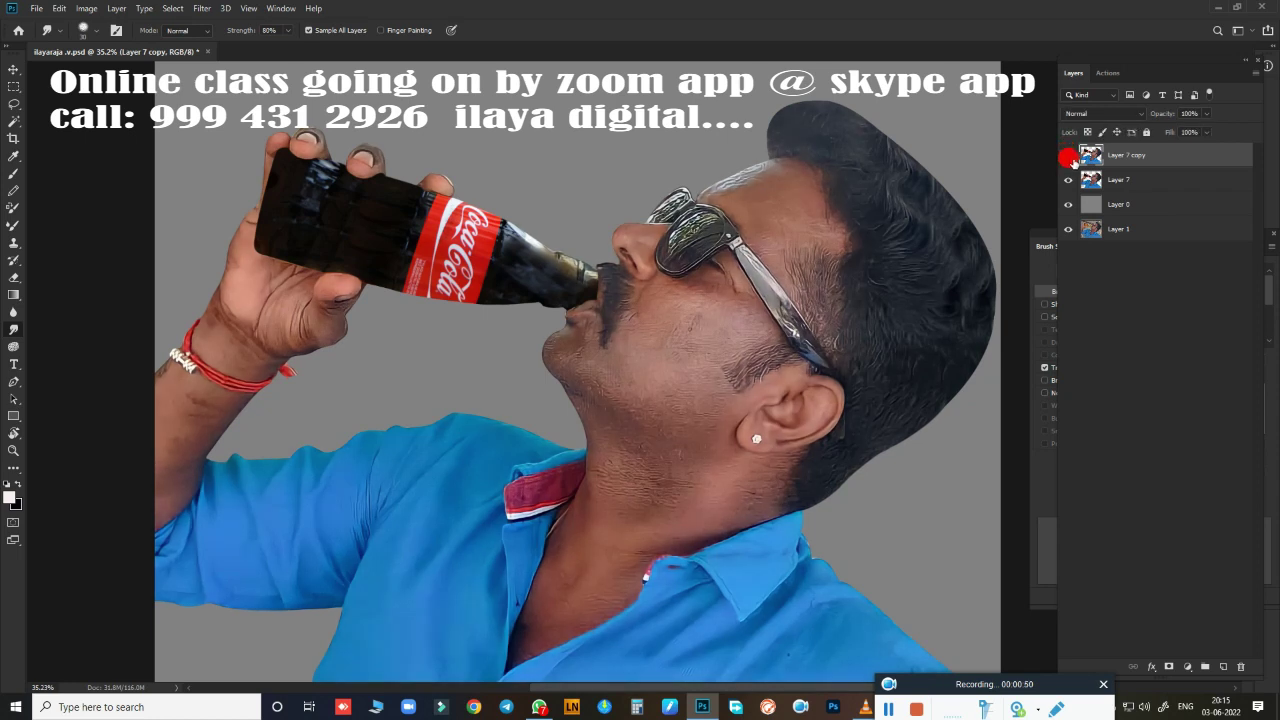
- Add a new empty Layer 8 on top, then rotate and zoom the view onto the cheek
click(1224, 666)
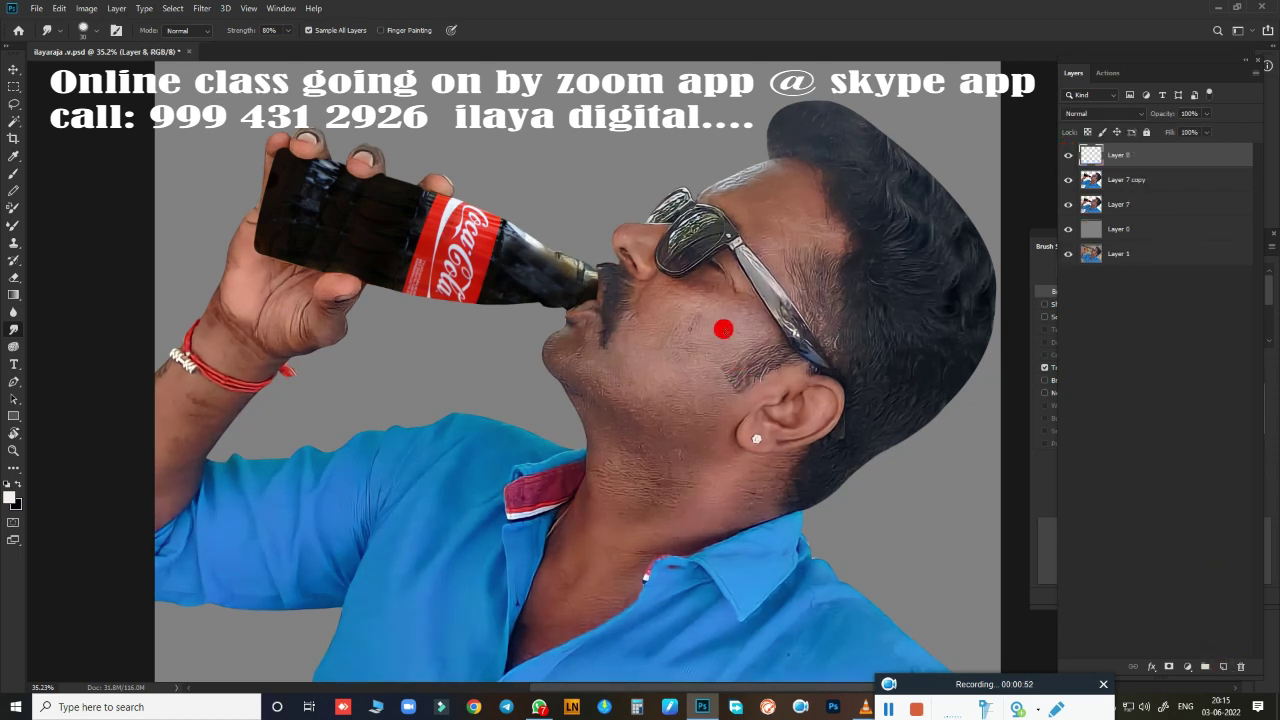
key(r)
drag(711, 357, 523, 320)
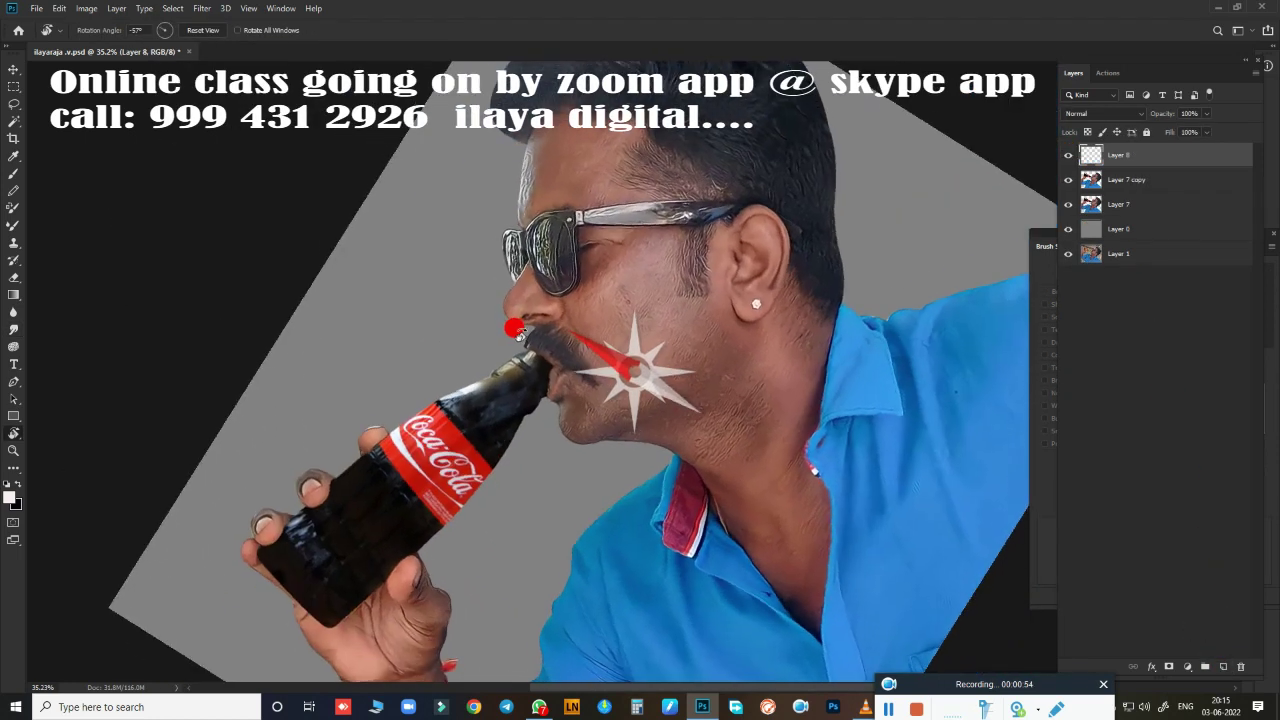
scroll(663, 290, up, 1)
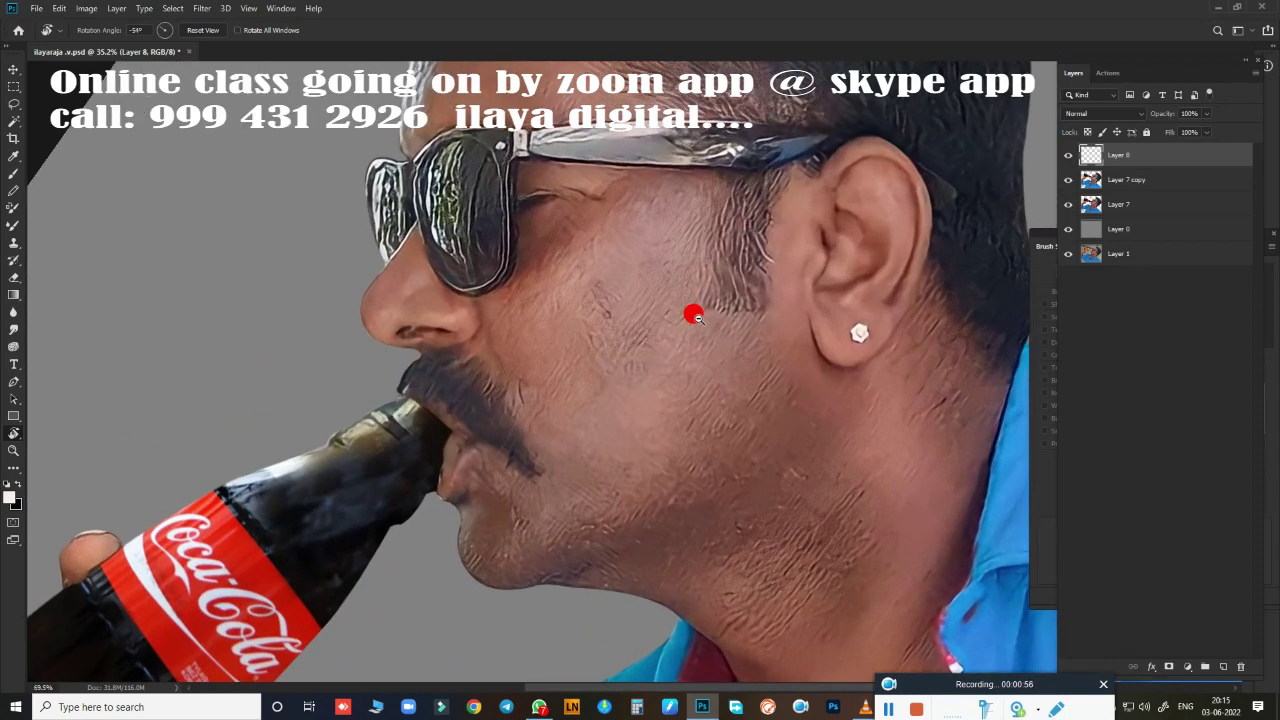
scroll(650, 322, up, 1)
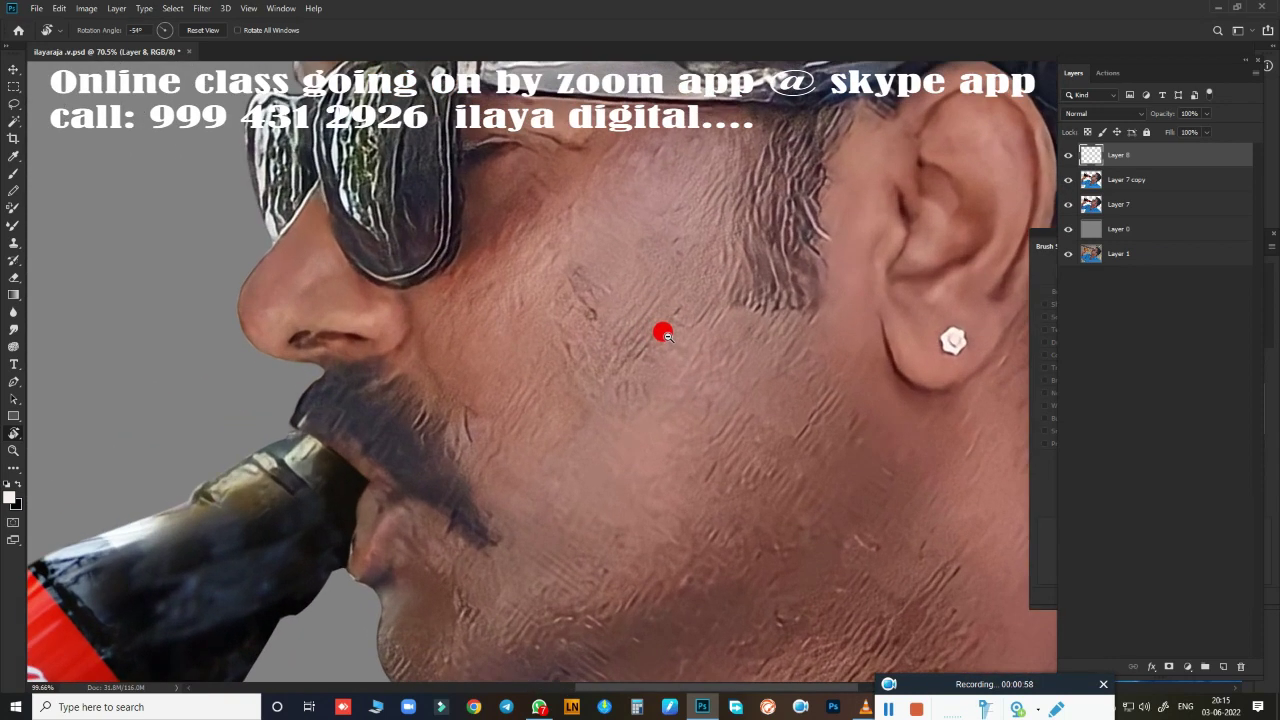
scroll(690, 340, up, 1)
scroll(710, 290, down, 2)
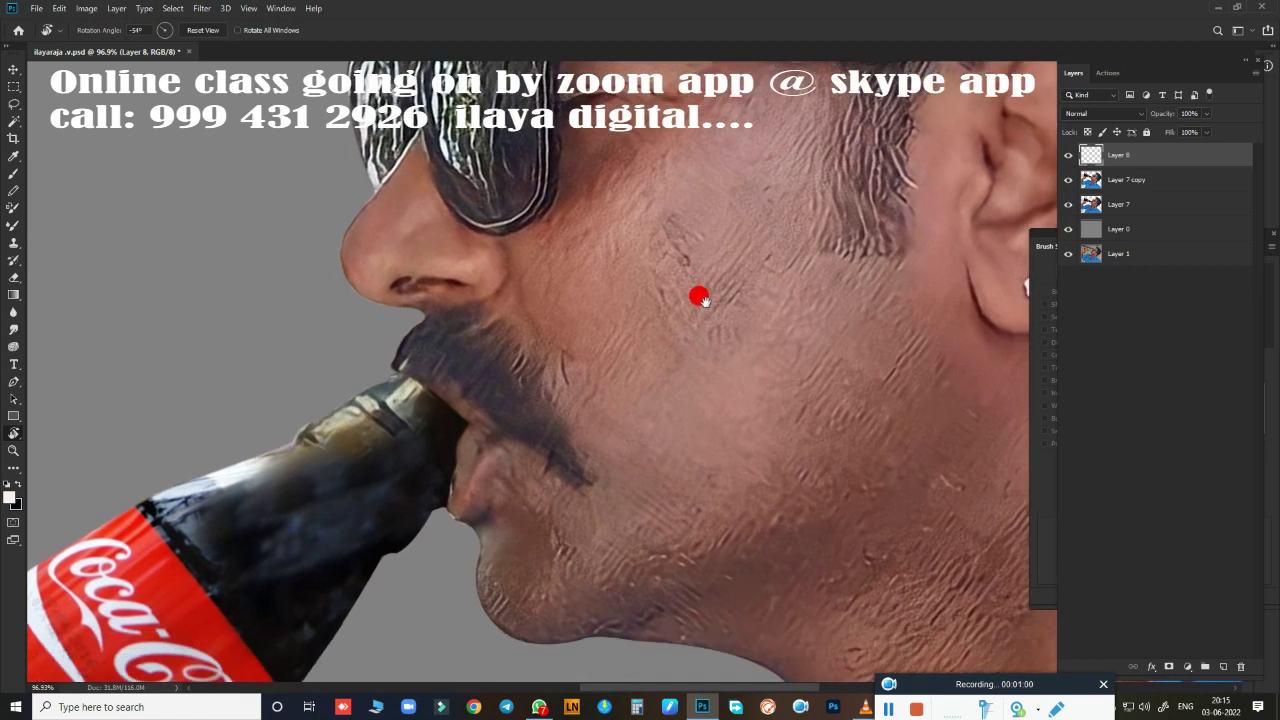
scroll(625, 255, down, 1)
scroll(640, 251, down, 1)
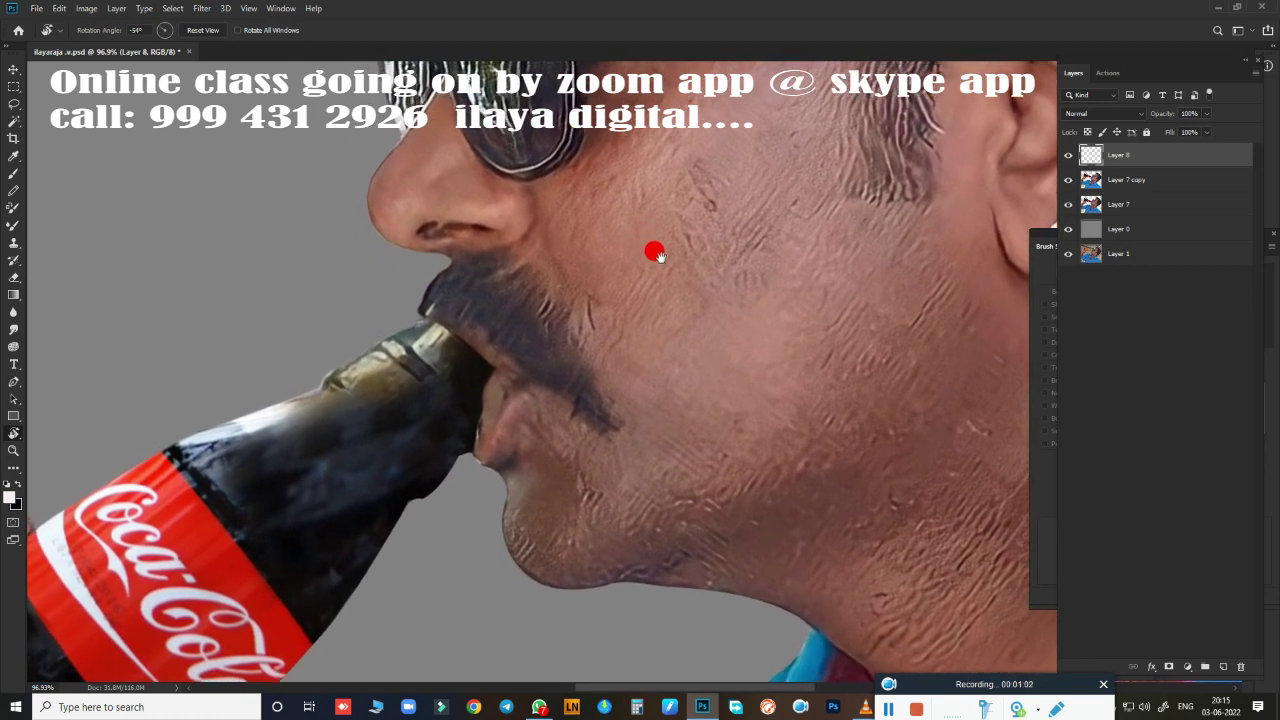
mouse_move(678, 292)
mouse_down()
mouse_move(643, 283)
mouse_move(695, 297)
mouse_move(623, 300)
mouse_move(657, 317)
mouse_move(623, 385)
mouse_up()
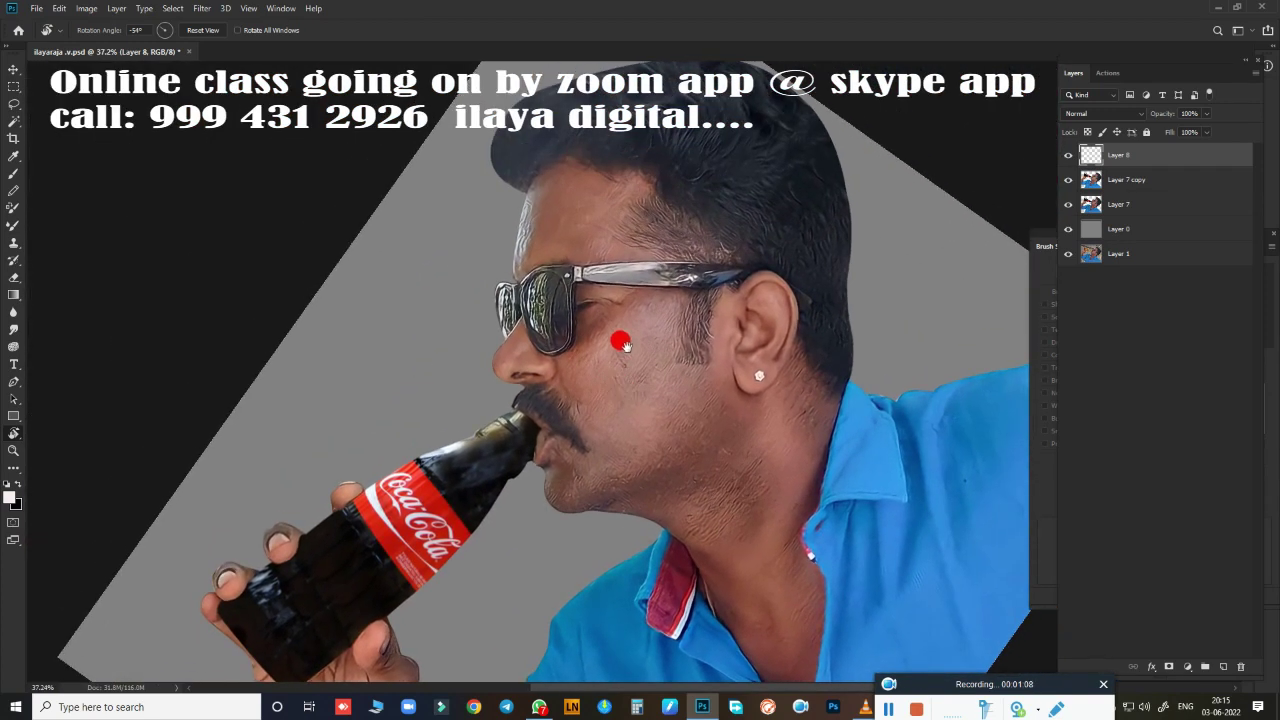
- Reset the view rotation to upright and select Layer 7
key(Escape)
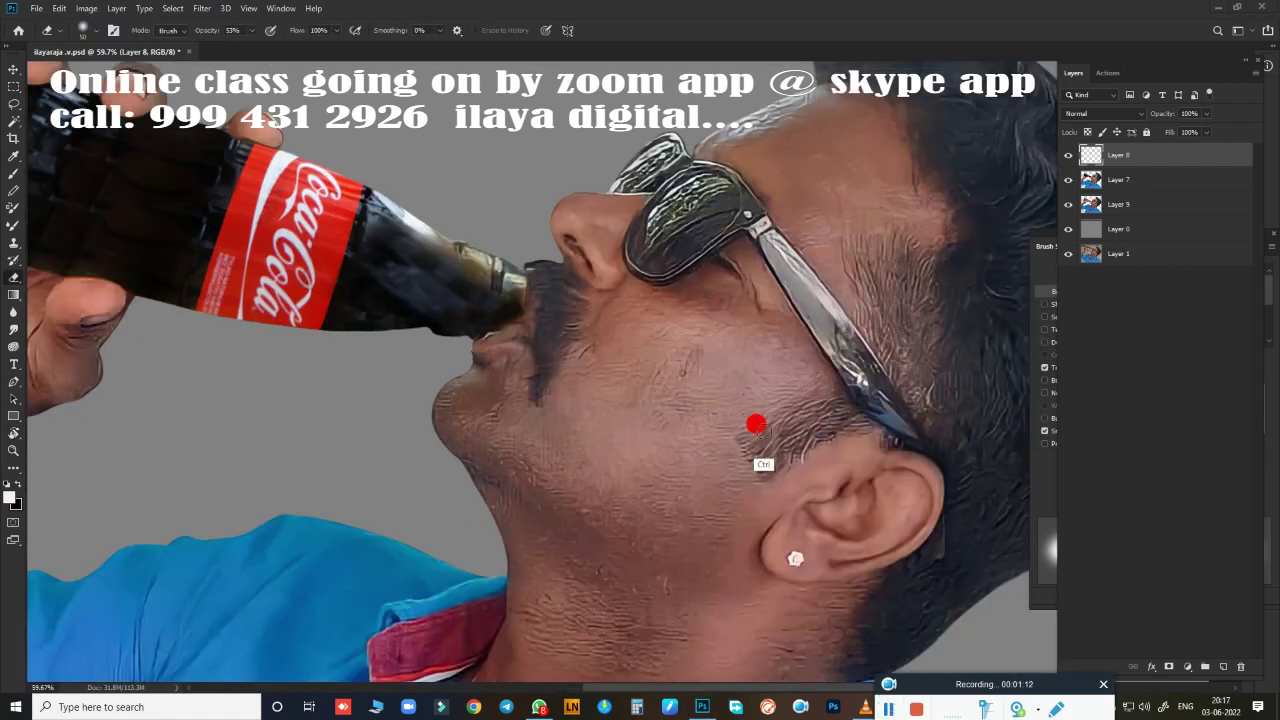
ctrl+click(756, 424)
scroll(740, 420, down, 3)
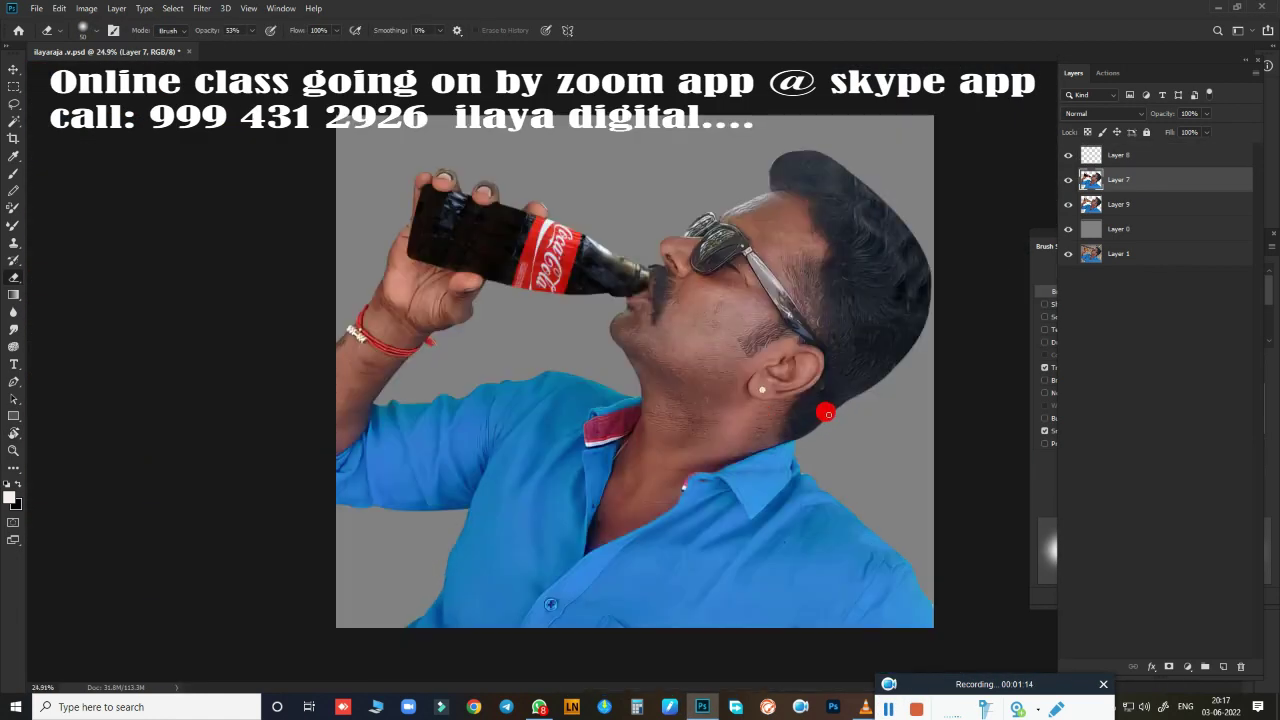
- Rotate the view about 41 degrees and zoom into the nose and cheek to about 220%
key(r)
mouse_move(826, 408)
mouse_down()
mouse_move(849, 323)
mouse_move(829, 234)
mouse_move(810, 240)
mouse_up()
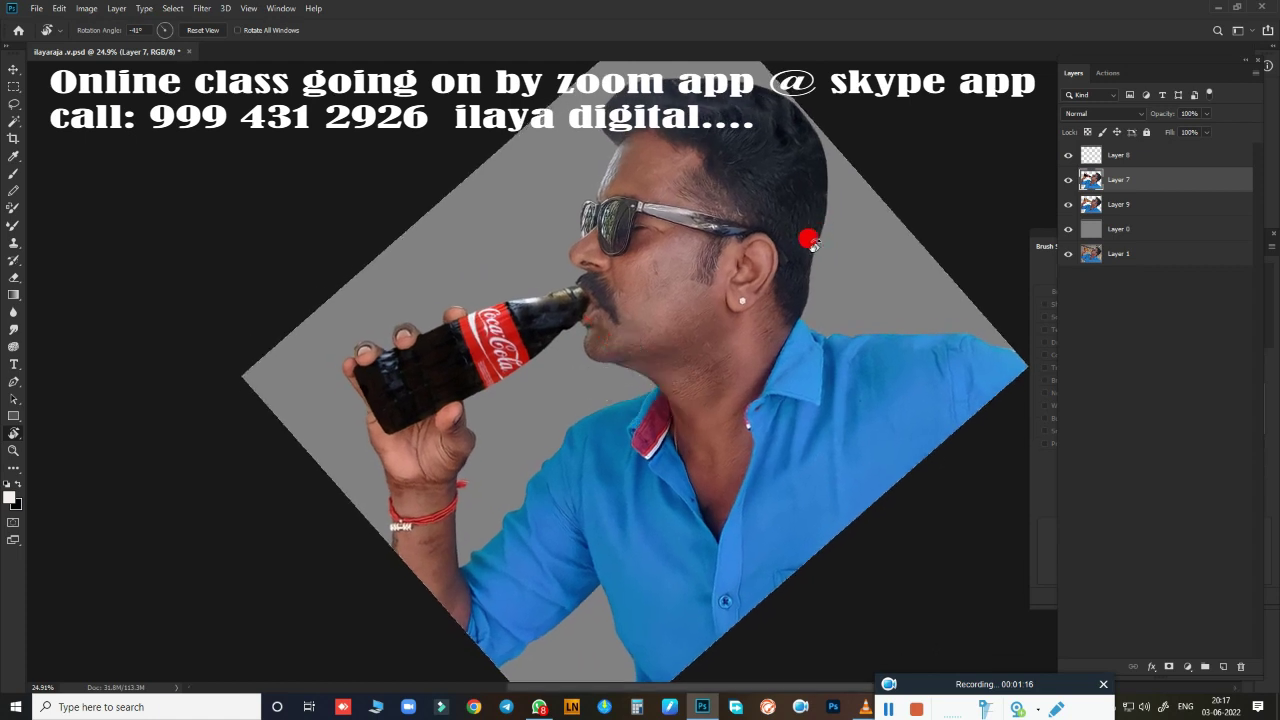
scroll(668, 318, up, 5)
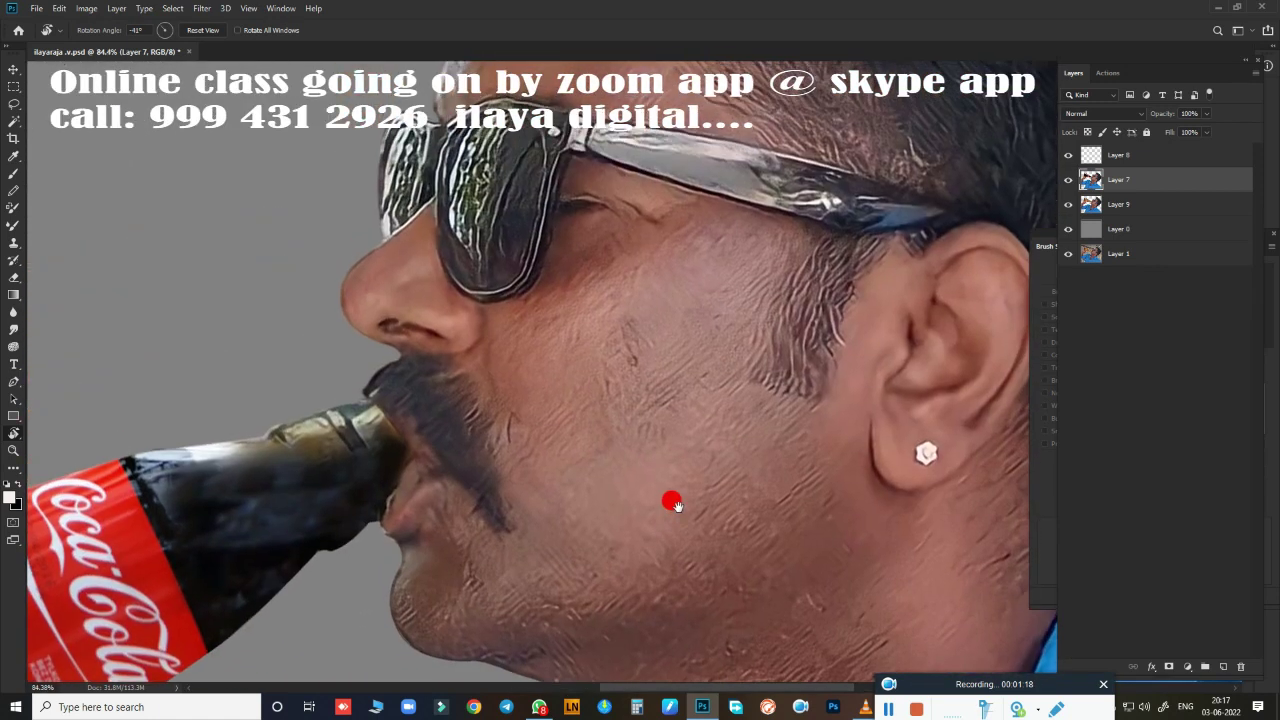
scroll(529, 470, up, 1)
scroll(560, 449, up, 2)
scroll(577, 451, up, 2)
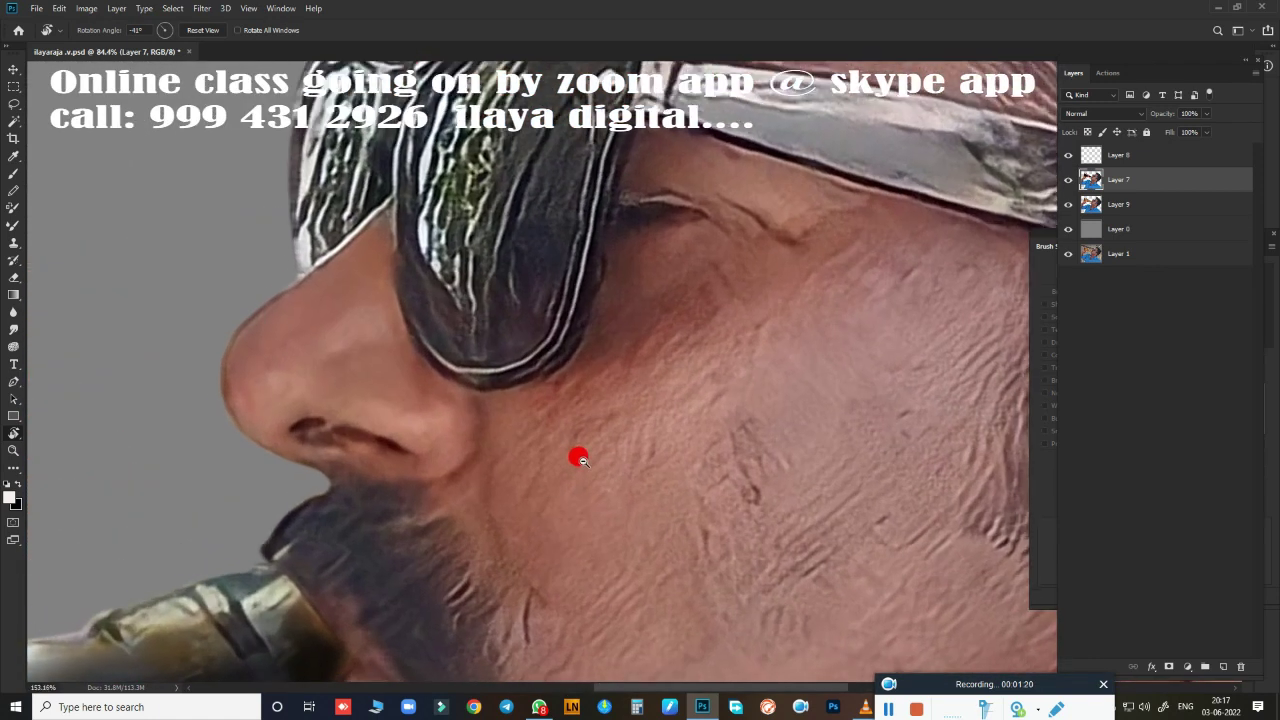
scroll(582, 467, up, 1)
scroll(582, 467, up, 1)
scroll(700, 394, up, 1)
scroll(708, 423, up, 1)
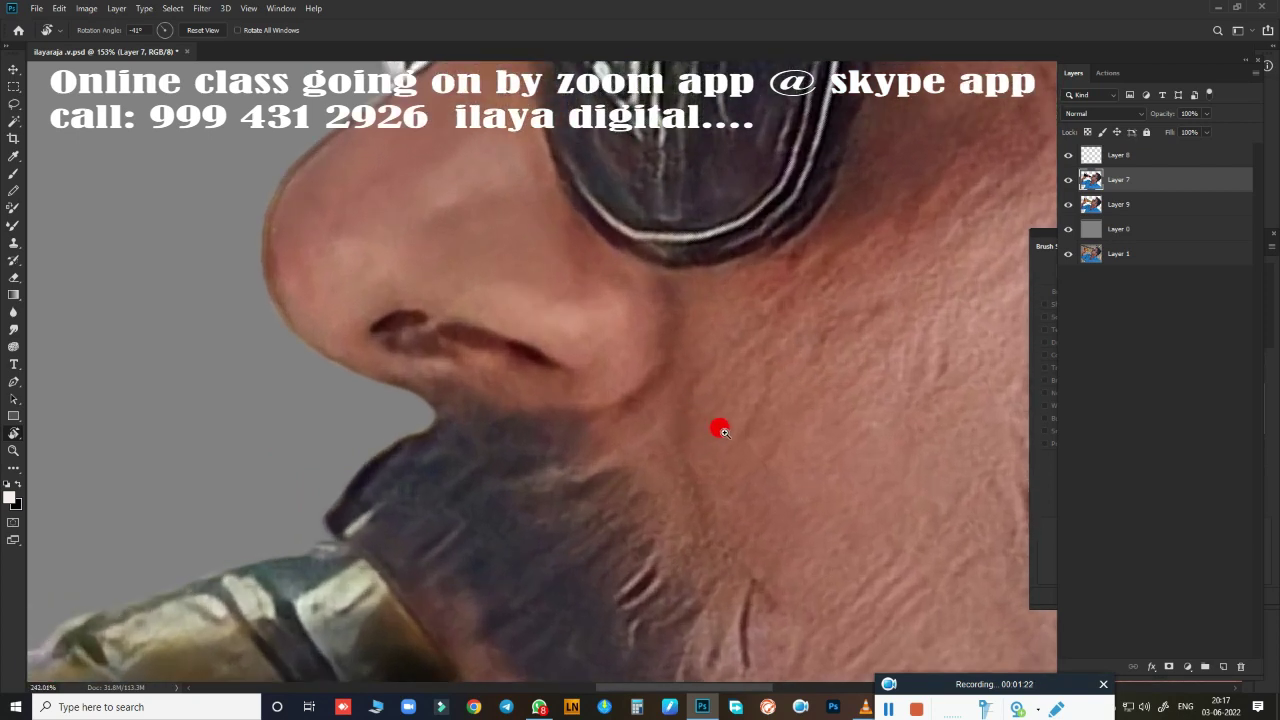
scroll(717, 429, up, 1)
scroll(667, 462, down, 1)
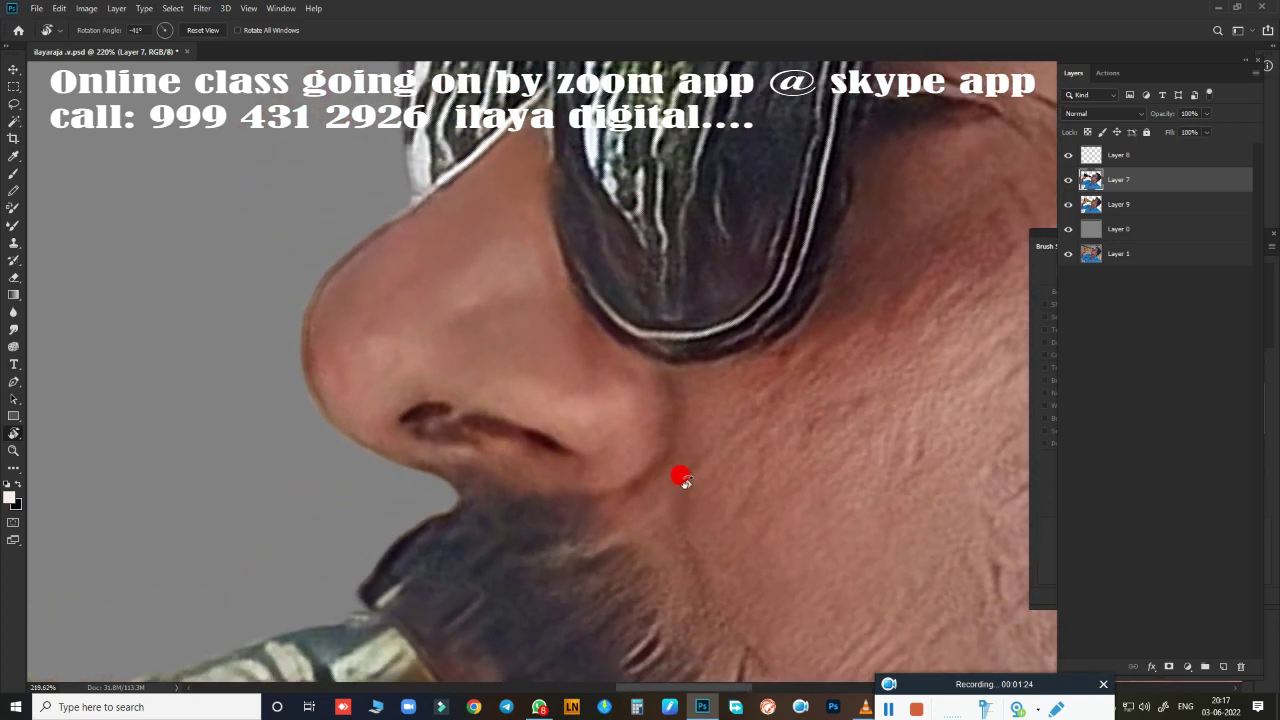
- With the Pen tool, place the first anchor at the glasses' edge beside the nose
key(p)
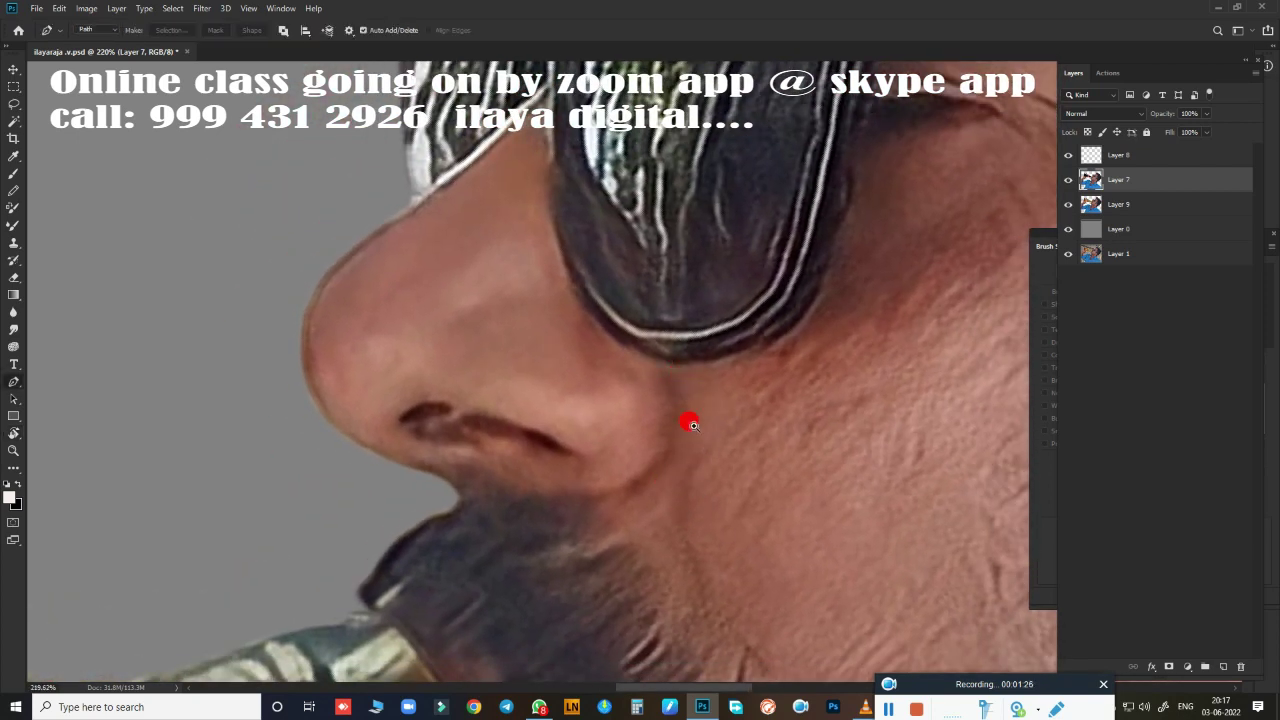
scroll(690, 423, down, 2)
scroll(623, 423, up, 2)
scroll(668, 437, down, 2)
scroll(628, 429, up, 1)
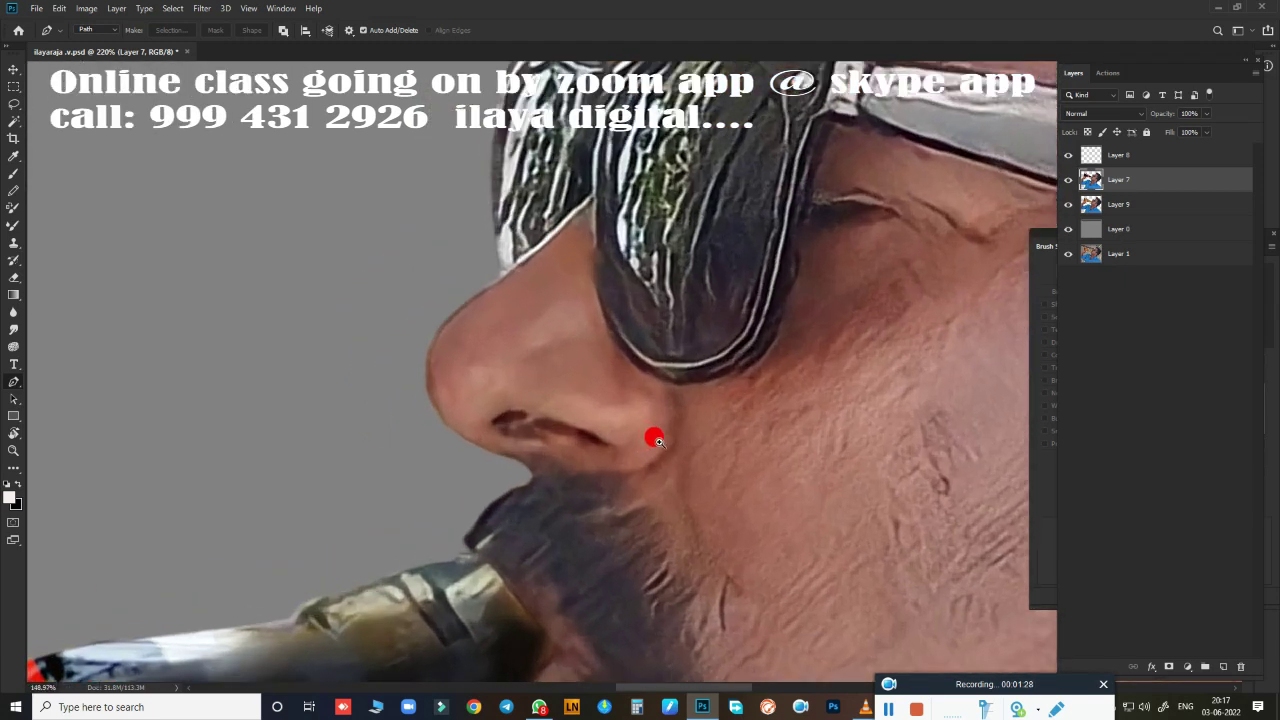
scroll(655, 440, down, 1)
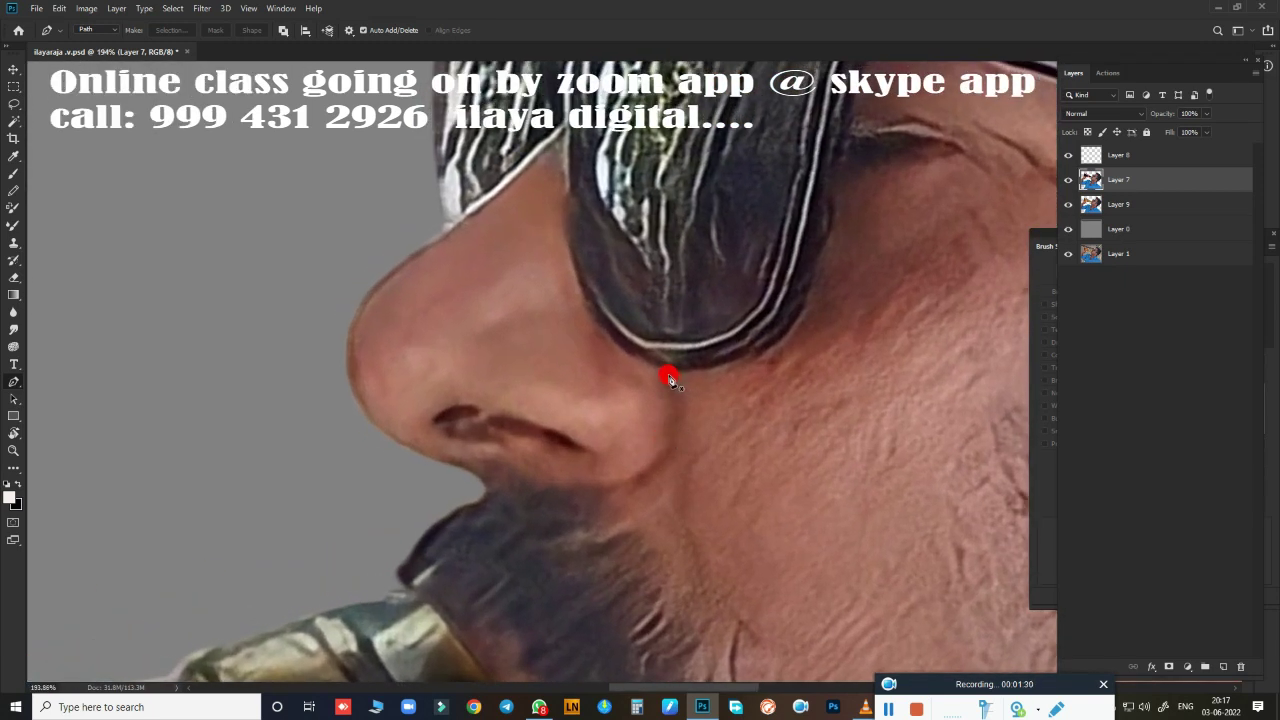
scroll(690, 411, down, 3)
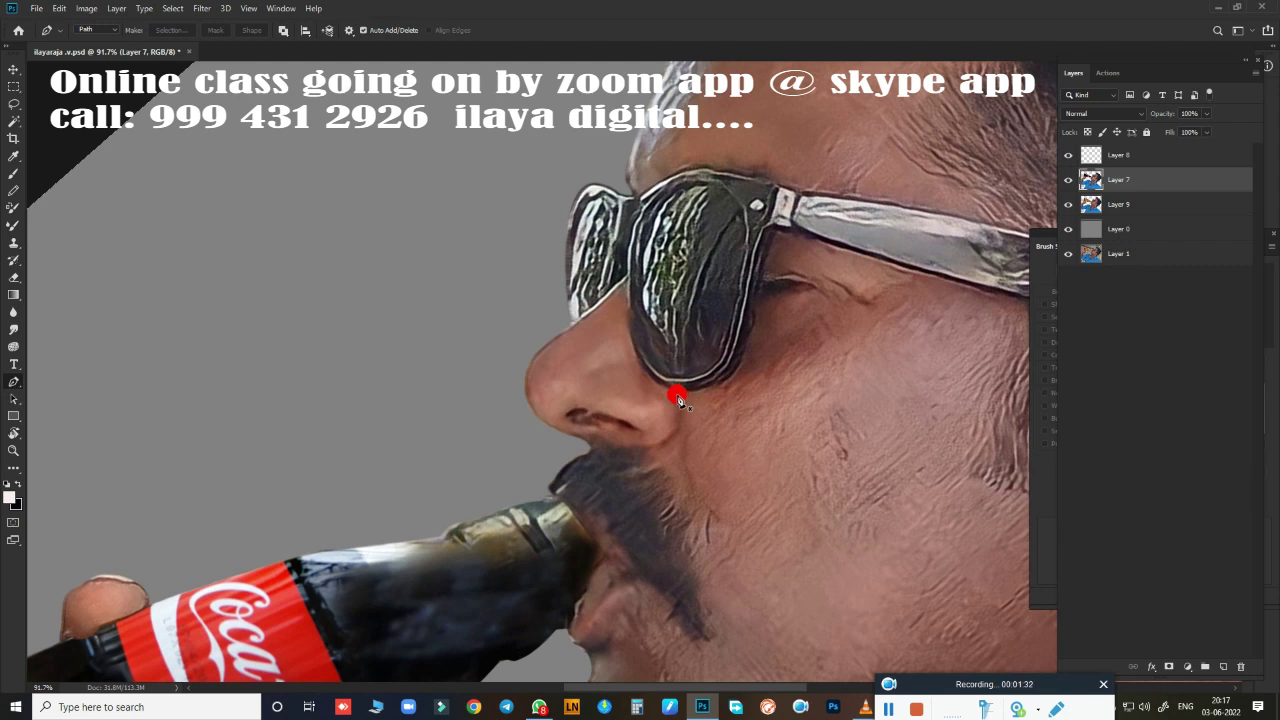
click(673, 391)
- Trace curved anchors around the nose outline and convert the path into a selection
scroll(652, 478, up, 3)
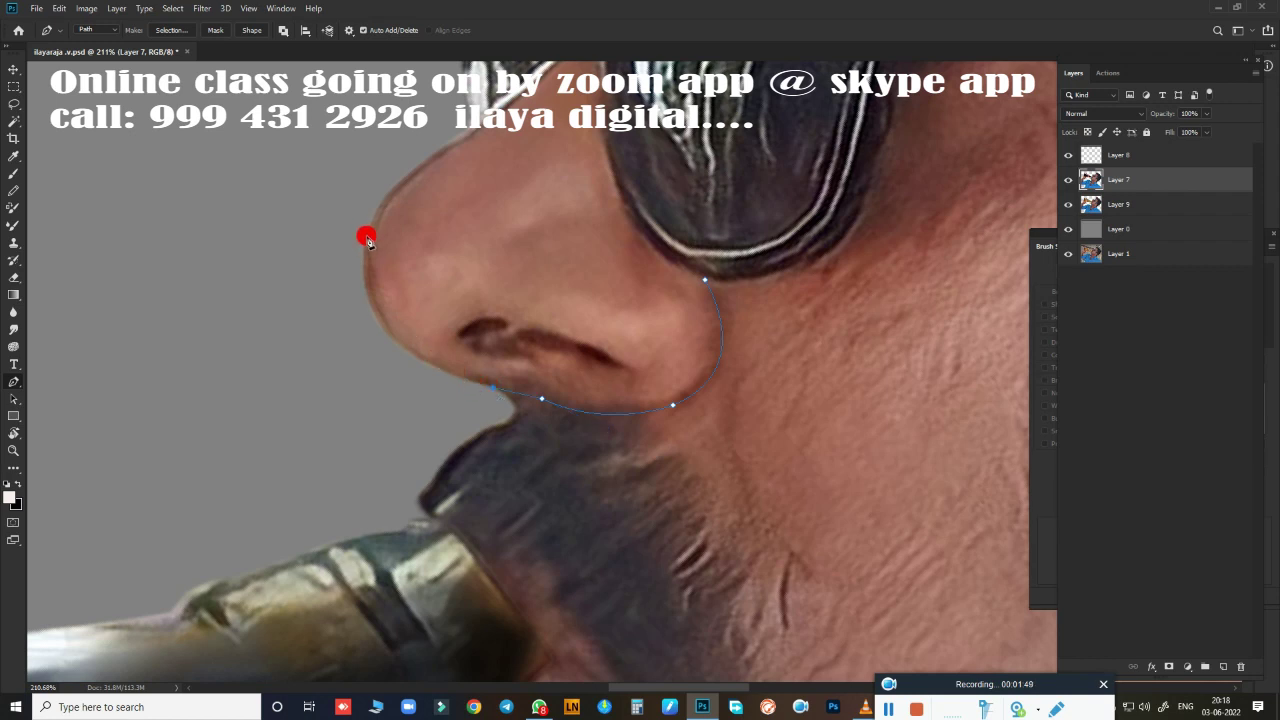
drag(367, 238, 396, 129)
click(472, 128)
scroll(514, 163, up, 5)
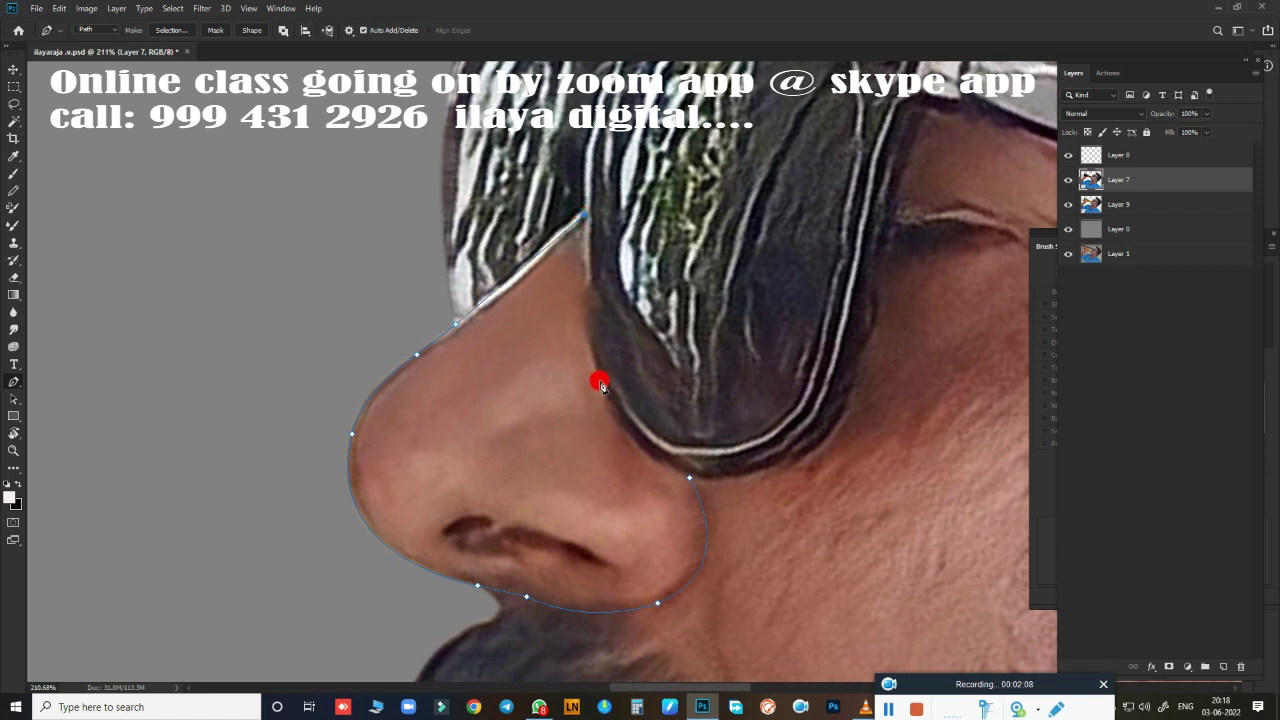
drag(599, 382, 605, 396)
scroll(614, 395, down, 3)
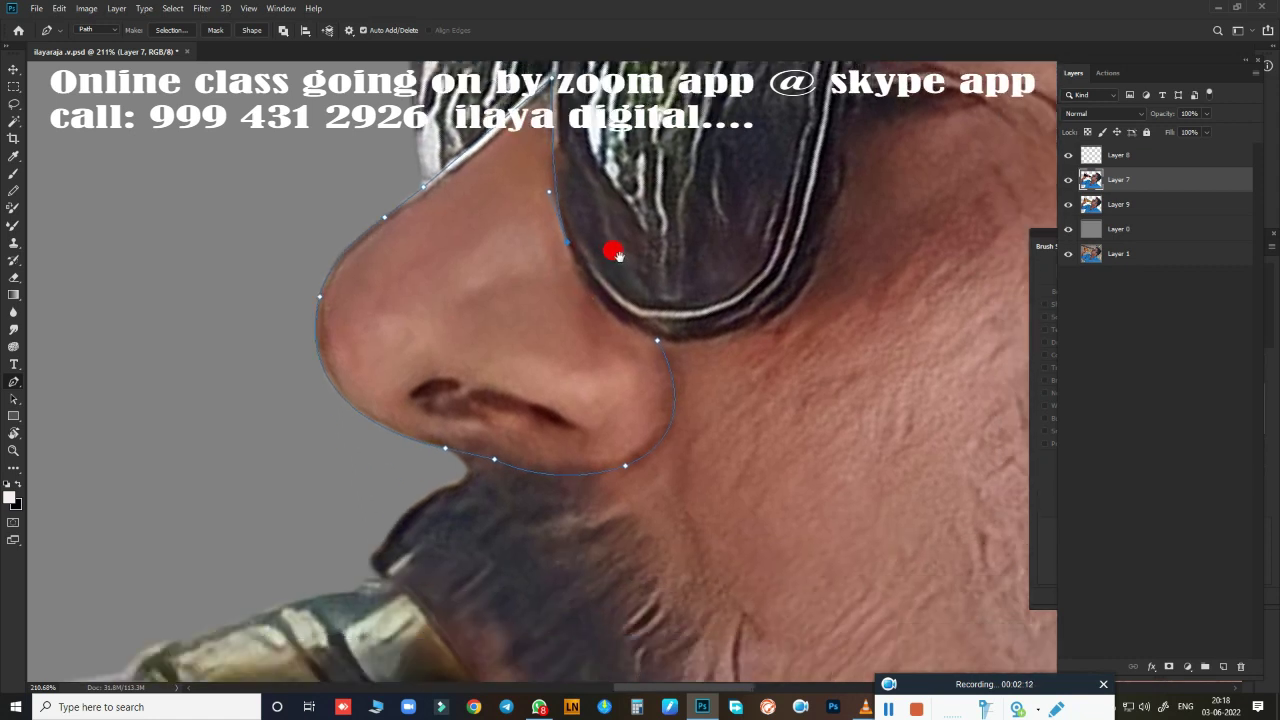
scroll(614, 251, down, 1)
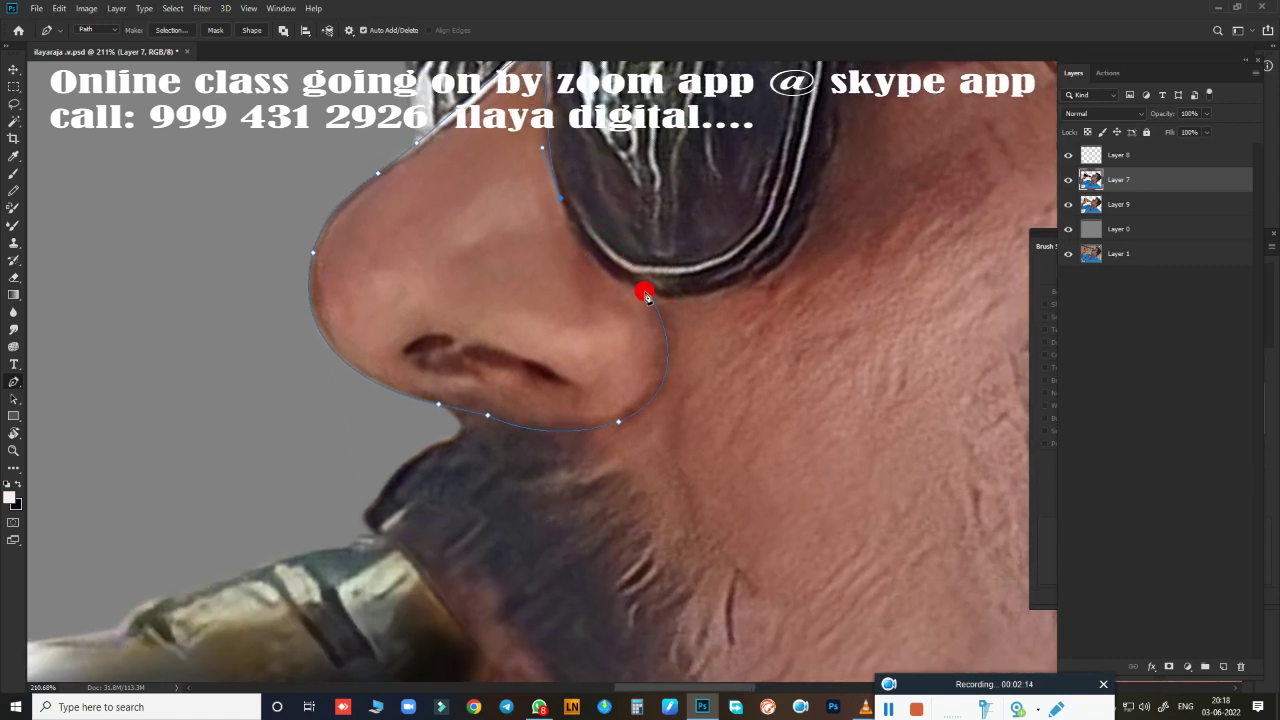
drag(667, 301, 695, 314)
key(ctrl+Return)
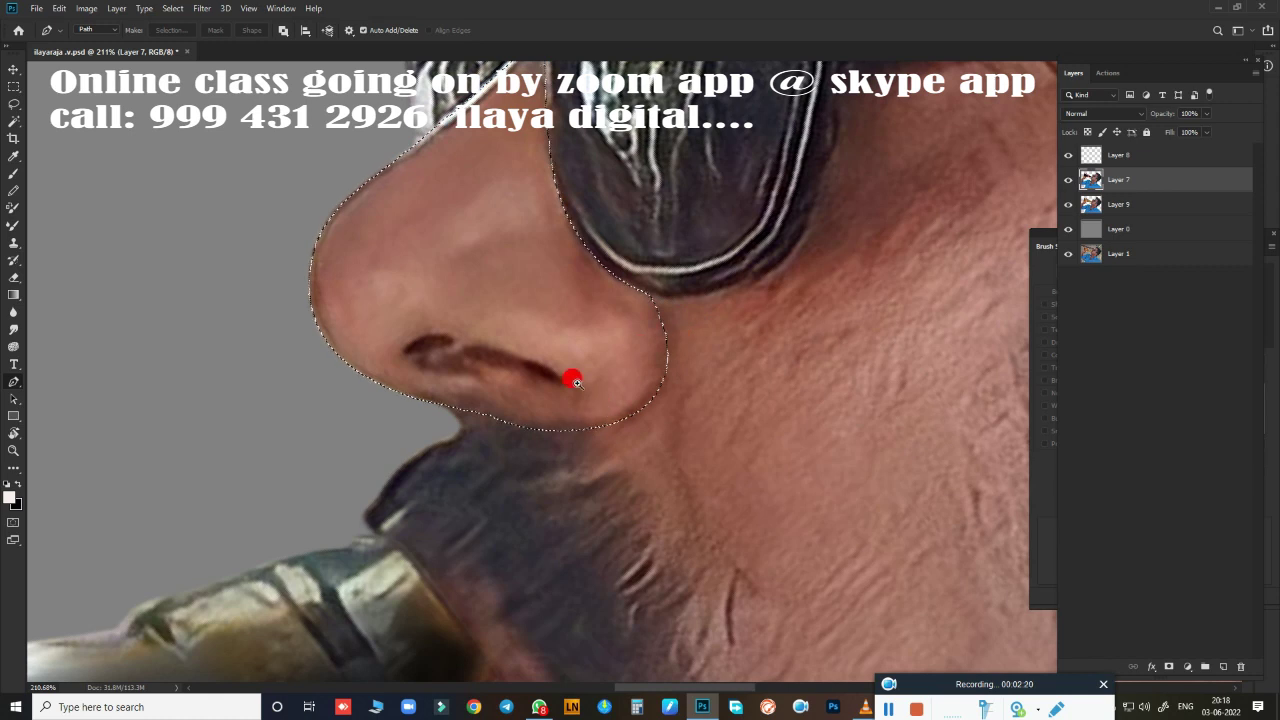
scroll(571, 374, up, 2)
scroll(580, 403, up, 2)
scroll(608, 386, down, 2)
- Ready the Smudge tool at 70% strength on Layer 8 with the nose selection restored
scroll(591, 397, down, 2)
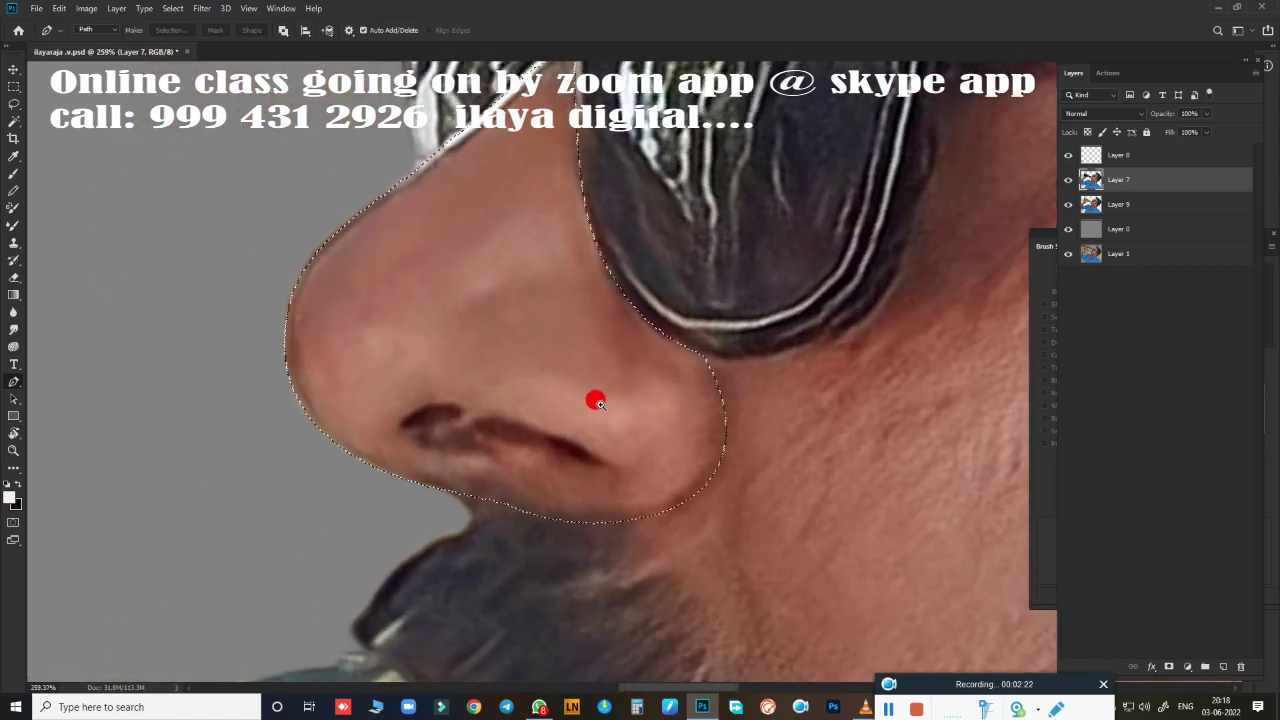
scroll(617, 417, up, 1)
key(r)
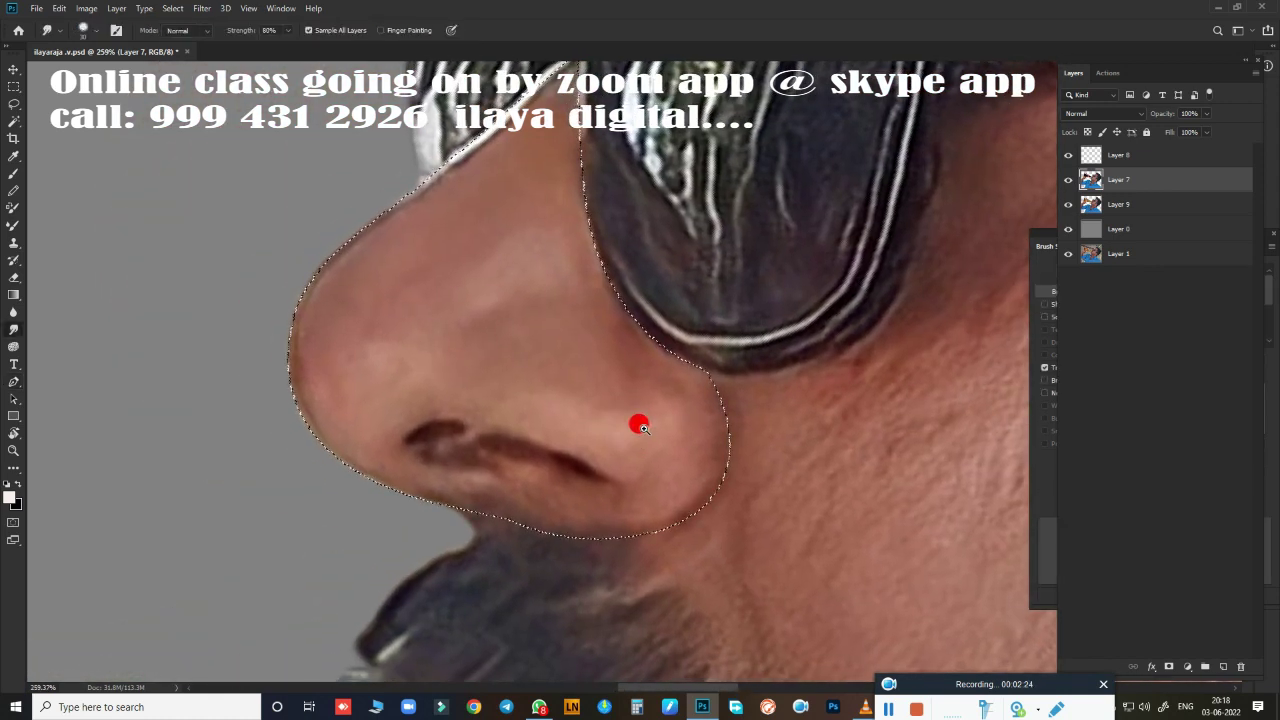
key(ctrl+d)
scroll(620, 423, down, 2)
key(ctrl+shift+d)
scroll(648, 390, up, 1)
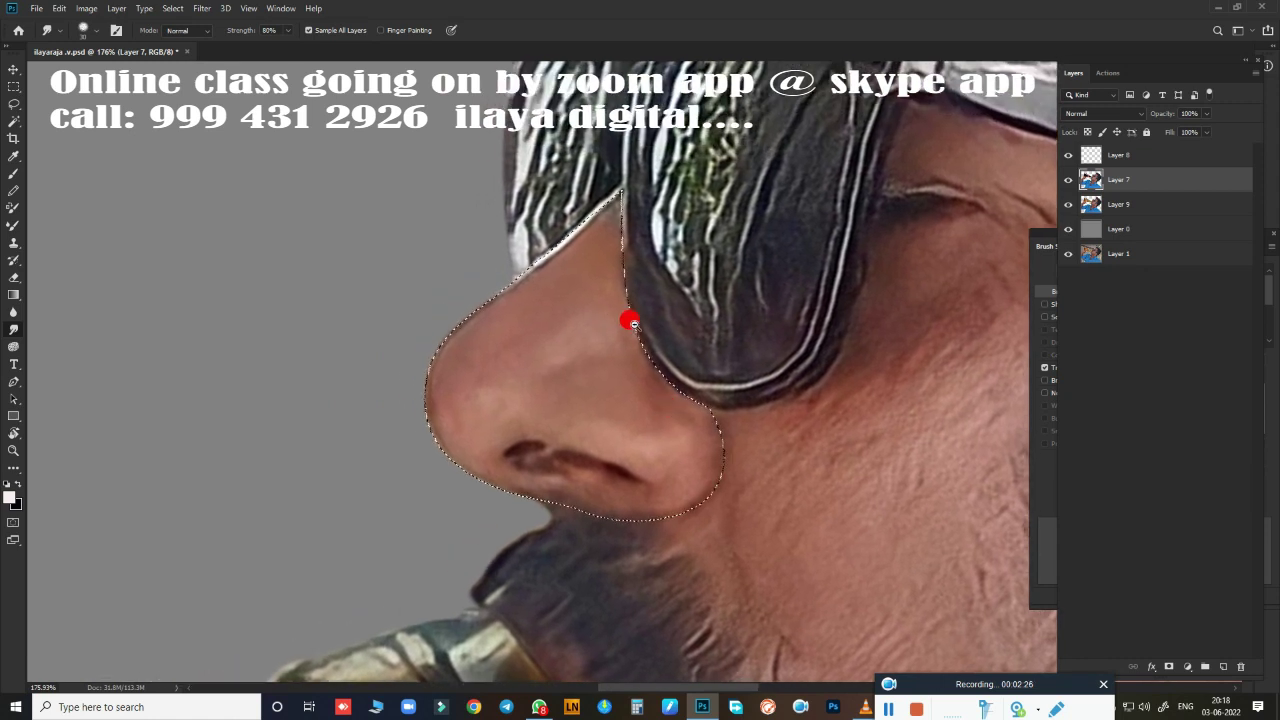
scroll(629, 323, up, 2)
scroll(660, 349, up, 1)
click(1100, 156)
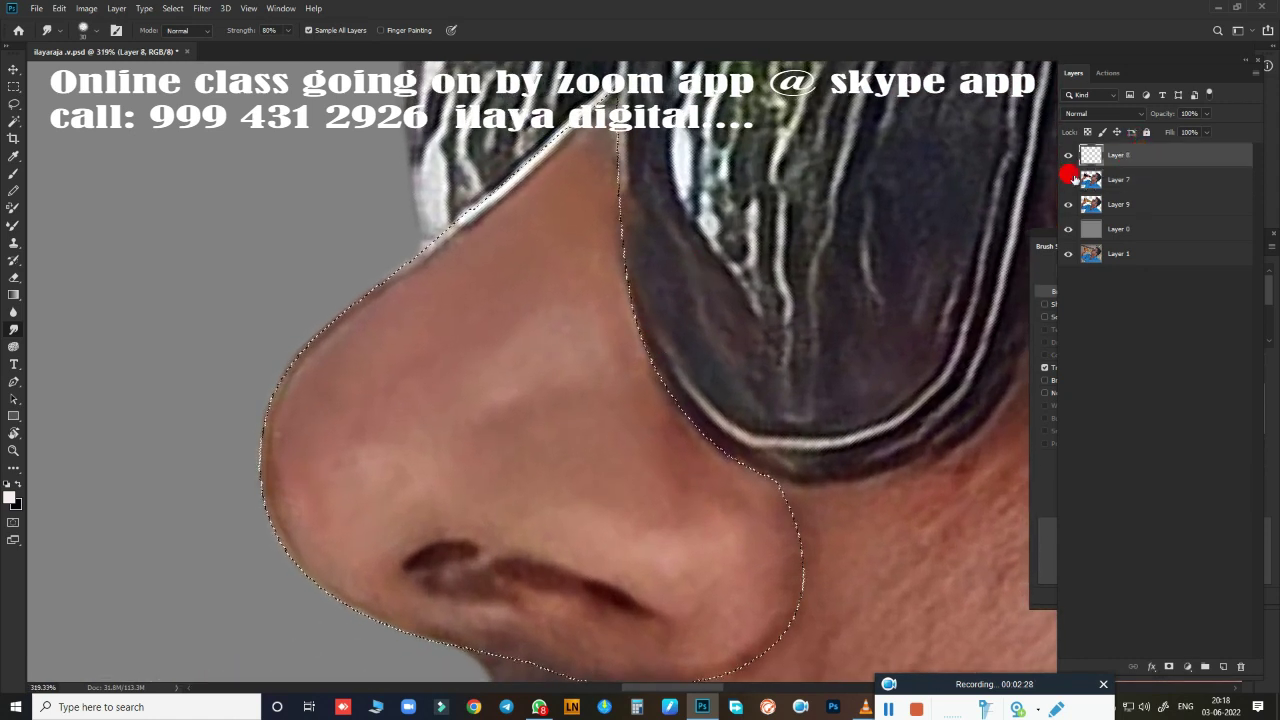
scroll(546, 371, up, 2)
key(7)
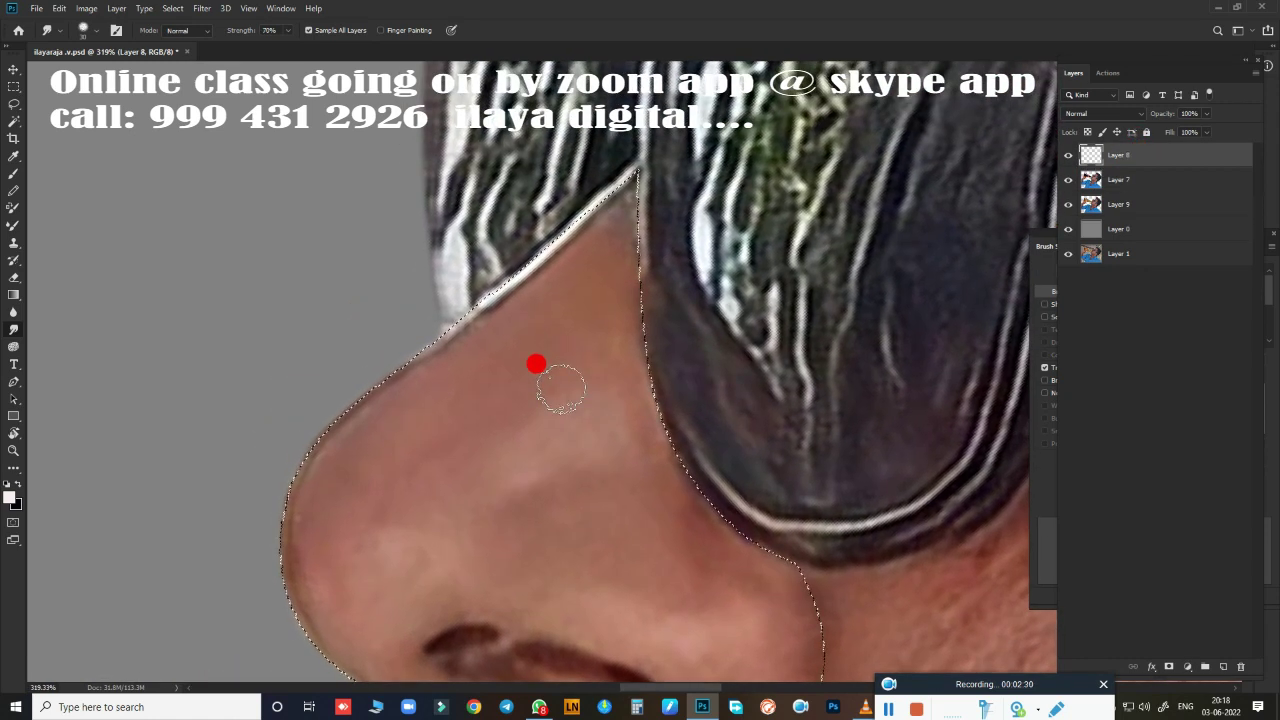
- Smudge the nose edge along the glasses and the nose skin from top to bottom
mouse_move(443, 377)
mouse_down()
mouse_move(394, 414)
mouse_move(429, 366)
mouse_move(415, 389)
mouse_up()
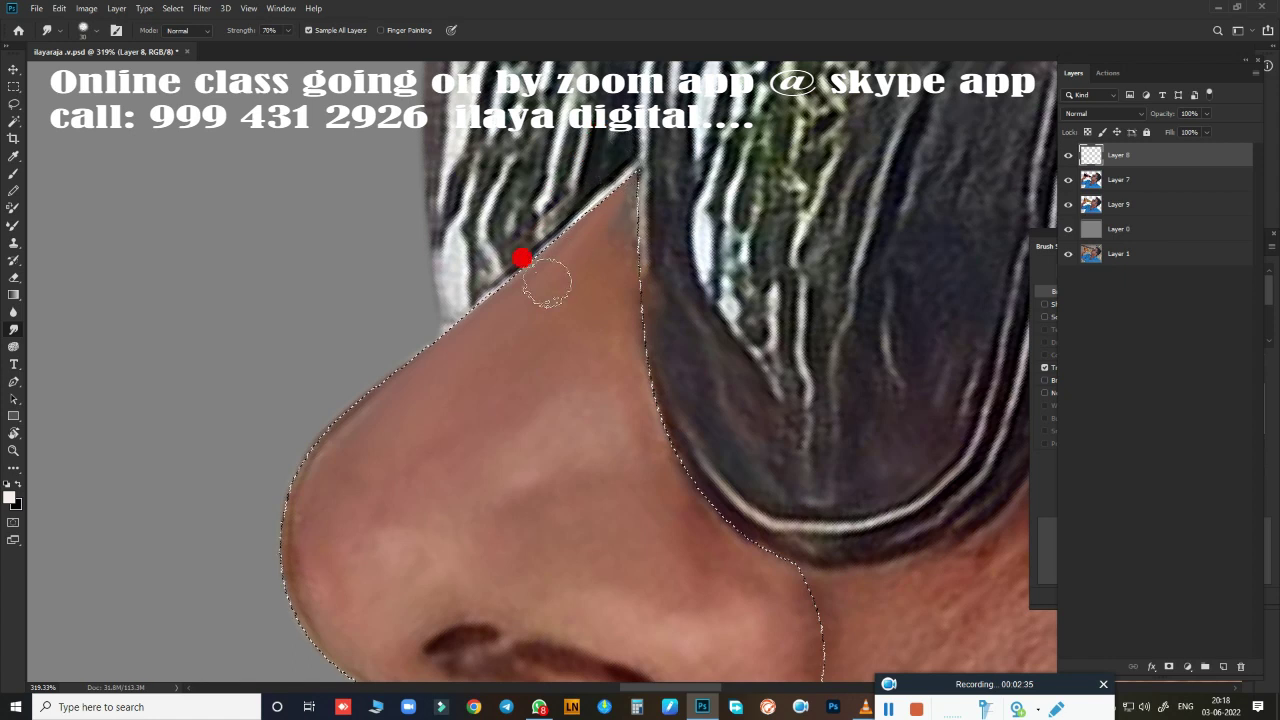
mouse_move(463, 273)
mouse_down()
mouse_move(580, 206)
mouse_move(626, 146)
mouse_move(534, 303)
mouse_move(551, 246)
mouse_move(331, 391)
mouse_move(366, 397)
mouse_move(283, 520)
mouse_up()
mouse_move(325, 457)
mouse_down()
mouse_move(455, 323)
mouse_move(275, 520)
mouse_move(298, 549)
mouse_move(295, 602)
mouse_move(296, 536)
mouse_move(316, 628)
mouse_move(347, 642)
mouse_move(271, 480)
mouse_move(357, 351)
mouse_move(571, 443)
mouse_move(636, 437)
mouse_move(651, 263)
mouse_up()
key(ctrl+d)
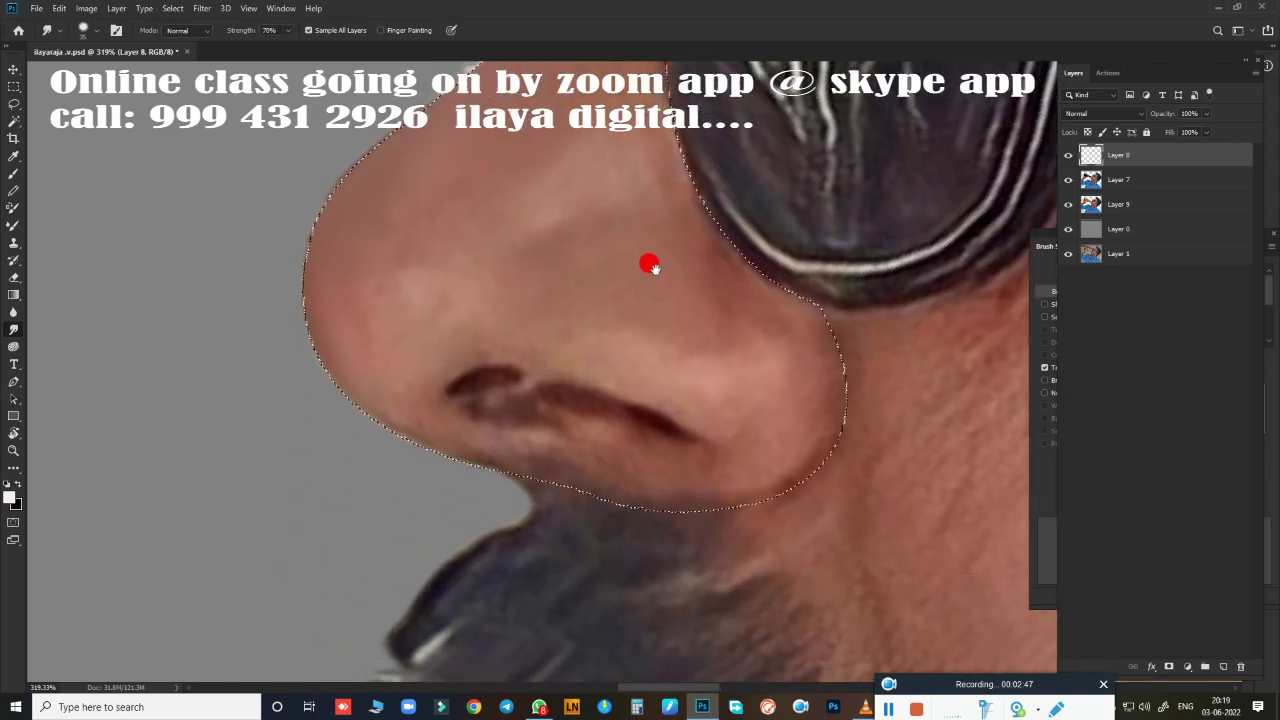
mouse_move(451, 452)
mouse_down()
mouse_move(335, 361)
mouse_move(404, 430)
mouse_move(496, 488)
mouse_move(517, 451)
mouse_move(571, 457)
mouse_move(507, 451)
mouse_move(363, 336)
mouse_move(389, 271)
mouse_move(451, 211)
mouse_move(386, 223)
mouse_move(594, 86)
mouse_move(392, 256)
mouse_move(400, 334)
mouse_move(433, 309)
mouse_move(411, 399)
mouse_move(409, 326)
mouse_move(357, 269)
mouse_move(332, 335)
mouse_move(314, 257)
mouse_move(388, 314)
mouse_move(357, 256)
mouse_move(359, 338)
mouse_move(533, 490)
mouse_move(693, 375)
mouse_move(581, 373)
mouse_move(599, 362)
mouse_move(587, 360)
mouse_move(709, 400)
mouse_move(600, 360)
mouse_move(446, 348)
mouse_move(497, 334)
mouse_move(651, 380)
mouse_move(445, 354)
mouse_move(428, 369)
mouse_move(551, 332)
mouse_move(683, 381)
mouse_move(673, 298)
mouse_move(687, 276)
mouse_move(598, 281)
mouse_move(660, 253)
mouse_move(515, 302)
mouse_move(609, 299)
mouse_move(663, 265)
mouse_move(706, 262)
mouse_move(697, 249)
mouse_move(709, 234)
mouse_move(657, 257)
mouse_move(638, 240)
mouse_move(523, 286)
mouse_move(673, 338)
mouse_move(722, 324)
mouse_move(710, 290)
mouse_move(770, 296)
mouse_move(674, 278)
mouse_move(697, 309)
mouse_move(763, 320)
mouse_move(786, 283)
mouse_move(798, 373)
mouse_move(631, 469)
mouse_move(640, 443)
mouse_move(674, 449)
mouse_move(575, 447)
mouse_move(646, 466)
mouse_move(749, 454)
mouse_move(685, 462)
mouse_move(791, 423)
mouse_move(797, 397)
mouse_move(769, 309)
mouse_move(800, 348)
mouse_move(786, 369)
mouse_move(700, 303)
mouse_move(685, 318)
mouse_move(729, 414)
mouse_move(703, 391)
mouse_move(711, 434)
mouse_move(714, 403)
mouse_move(683, 365)
mouse_move(740, 334)
mouse_move(657, 323)
mouse_move(759, 334)
mouse_move(754, 457)
mouse_move(734, 366)
mouse_move(571, 311)
mouse_move(511, 263)
mouse_move(457, 277)
mouse_move(597, 263)
mouse_move(586, 300)
mouse_move(689, 317)
mouse_move(694, 286)
mouse_move(535, 122)
mouse_move(575, 127)
mouse_move(517, 166)
mouse_move(608, 153)
mouse_move(574, 160)
mouse_move(703, 177)
mouse_move(517, 157)
mouse_move(441, 222)
mouse_move(622, 150)
mouse_up()
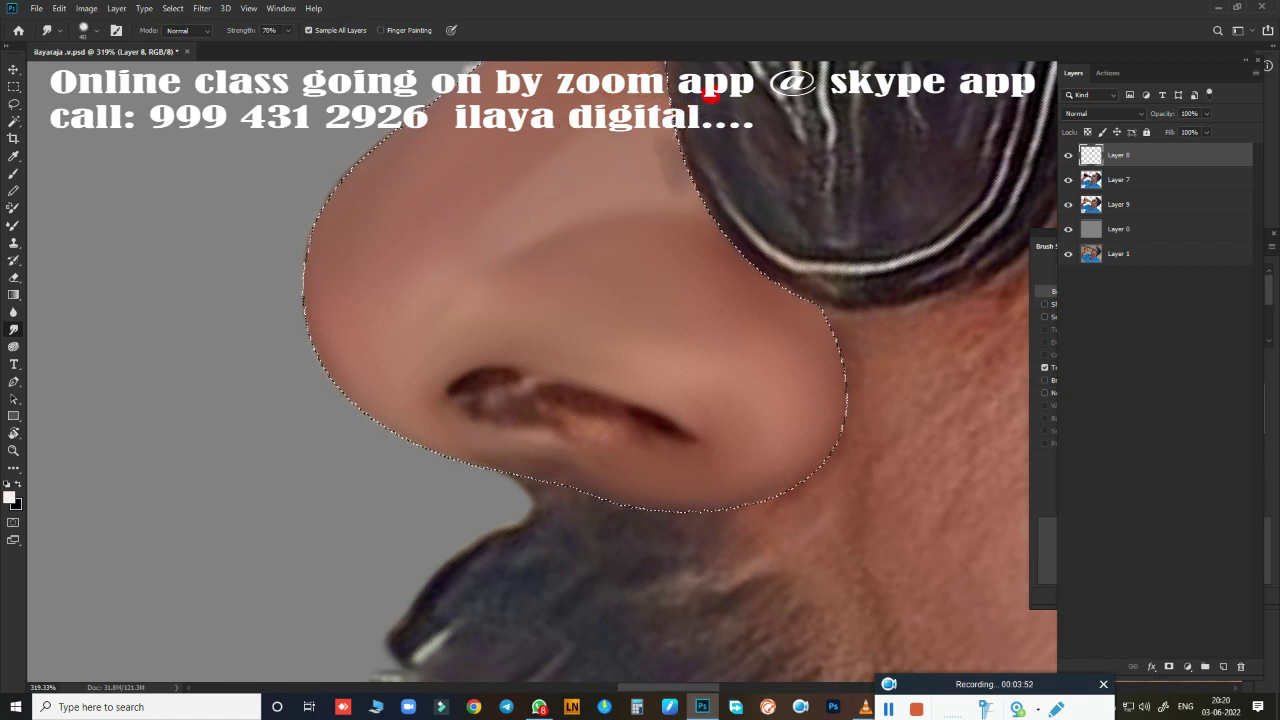
- Smudge the upper nose bridge and the nostril's dark edges into even tones, then zoom out
mouse_move(711, 95)
mouse_down()
mouse_move(569, 177)
mouse_move(591, 143)
mouse_move(660, 163)
mouse_move(516, 187)
mouse_move(409, 271)
mouse_move(514, 280)
mouse_move(454, 383)
mouse_move(543, 383)
mouse_move(518, 393)
mouse_up()
mouse_move(620, 411)
mouse_down()
mouse_move(669, 426)
mouse_move(551, 403)
mouse_move(684, 435)
mouse_up()
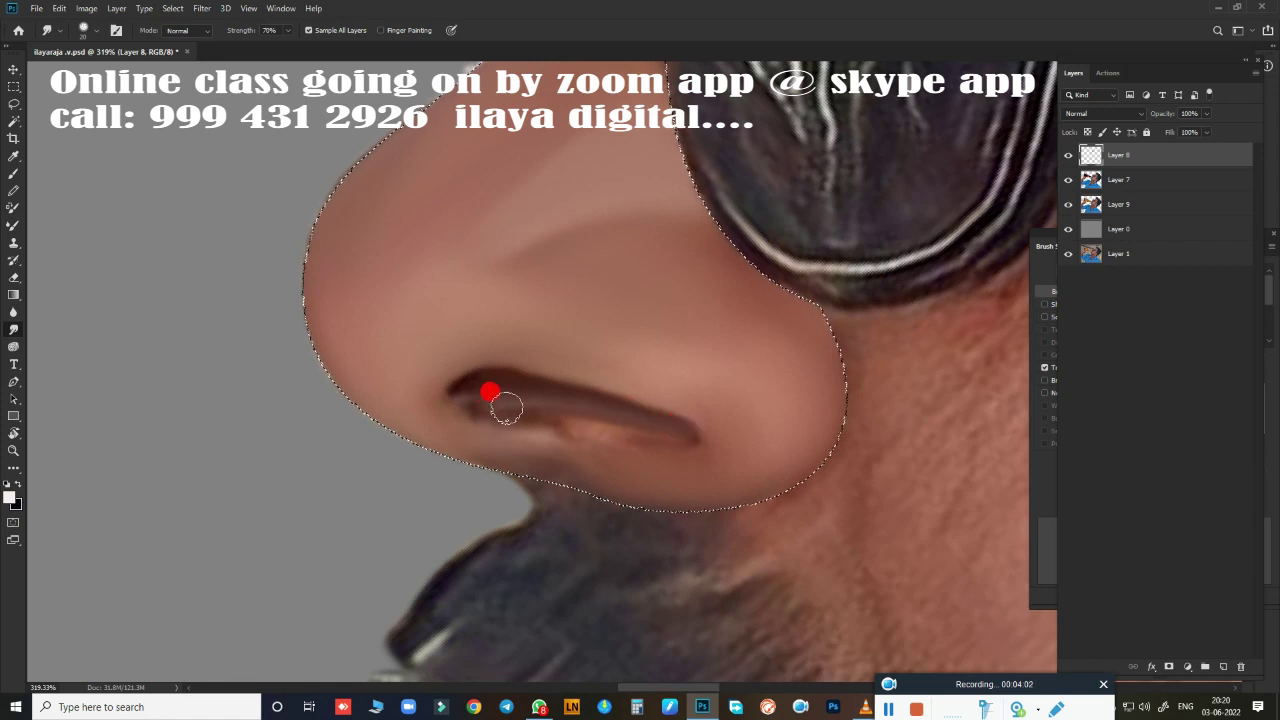
mouse_move(466, 392)
mouse_down()
mouse_move(503, 389)
mouse_move(485, 405)
mouse_move(569, 409)
mouse_move(515, 394)
mouse_move(617, 409)
mouse_move(680, 434)
mouse_move(432, 421)
mouse_up()
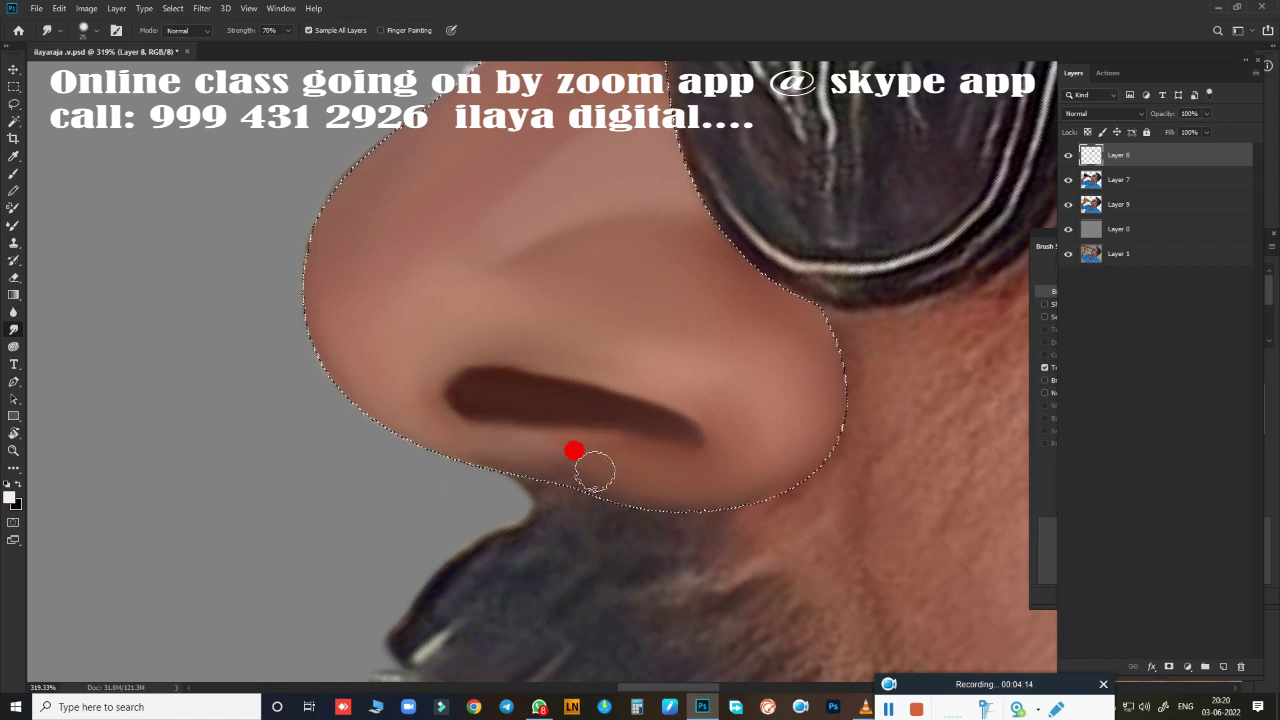
drag(442, 392, 430, 405)
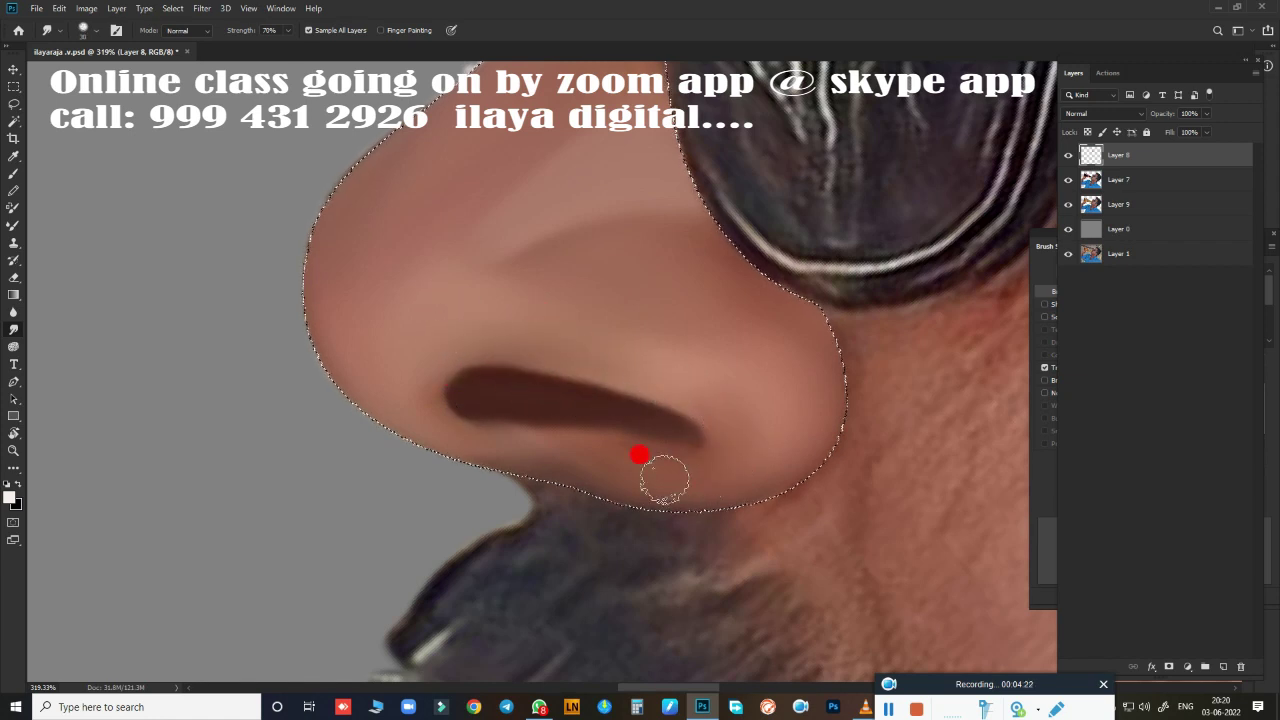
mouse_move(595, 435)
mouse_down()
mouse_move(500, 414)
mouse_move(749, 480)
mouse_move(749, 428)
mouse_up()
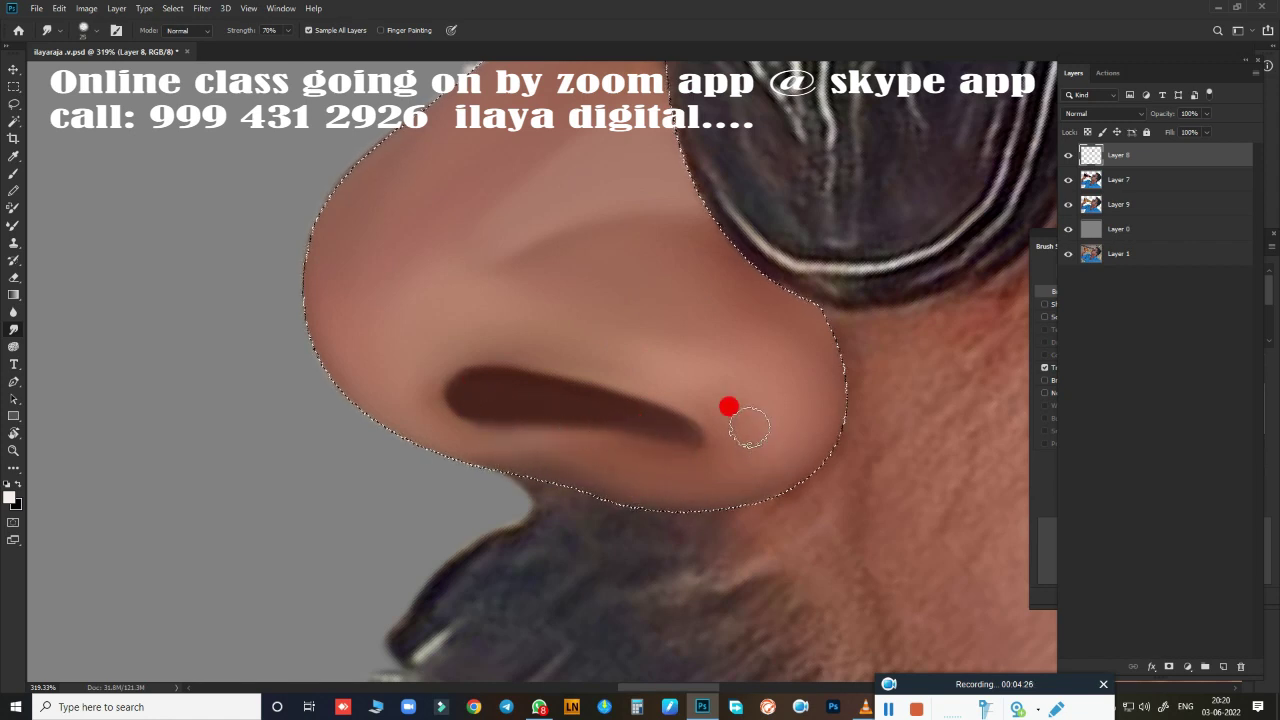
scroll(690, 400, down, 5)
scroll(654, 406, up, 3)
scroll(590, 420, up, 1)
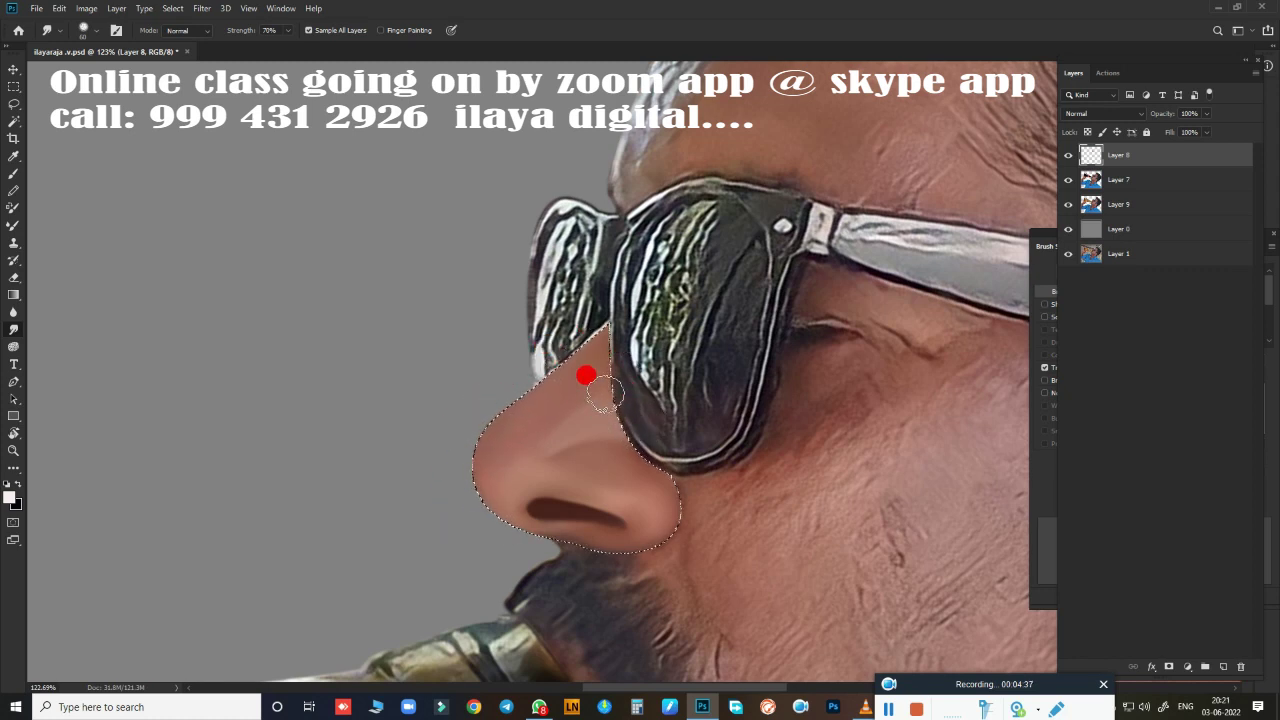
- Smudge the nose bridge and edge along the glasses rim, then its lower edge by the cheek
drag(604, 395, 605, 396)
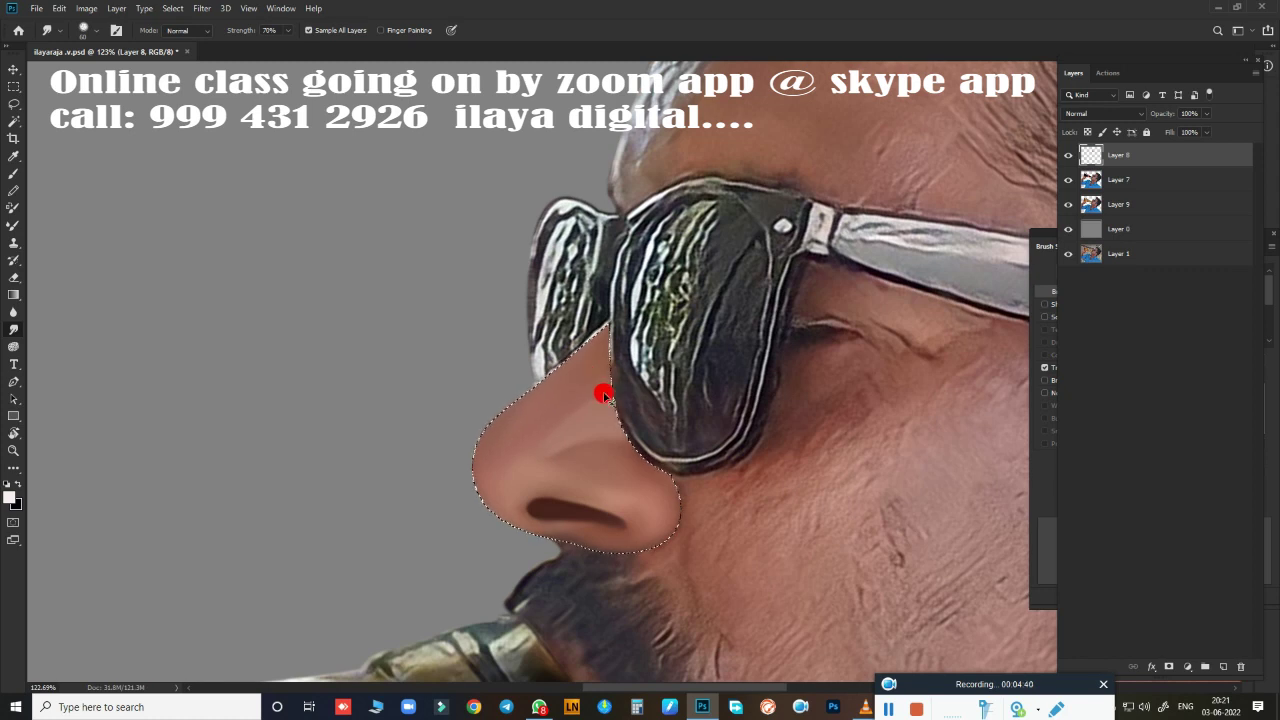
alt+scroll(663, 429, up, 3)
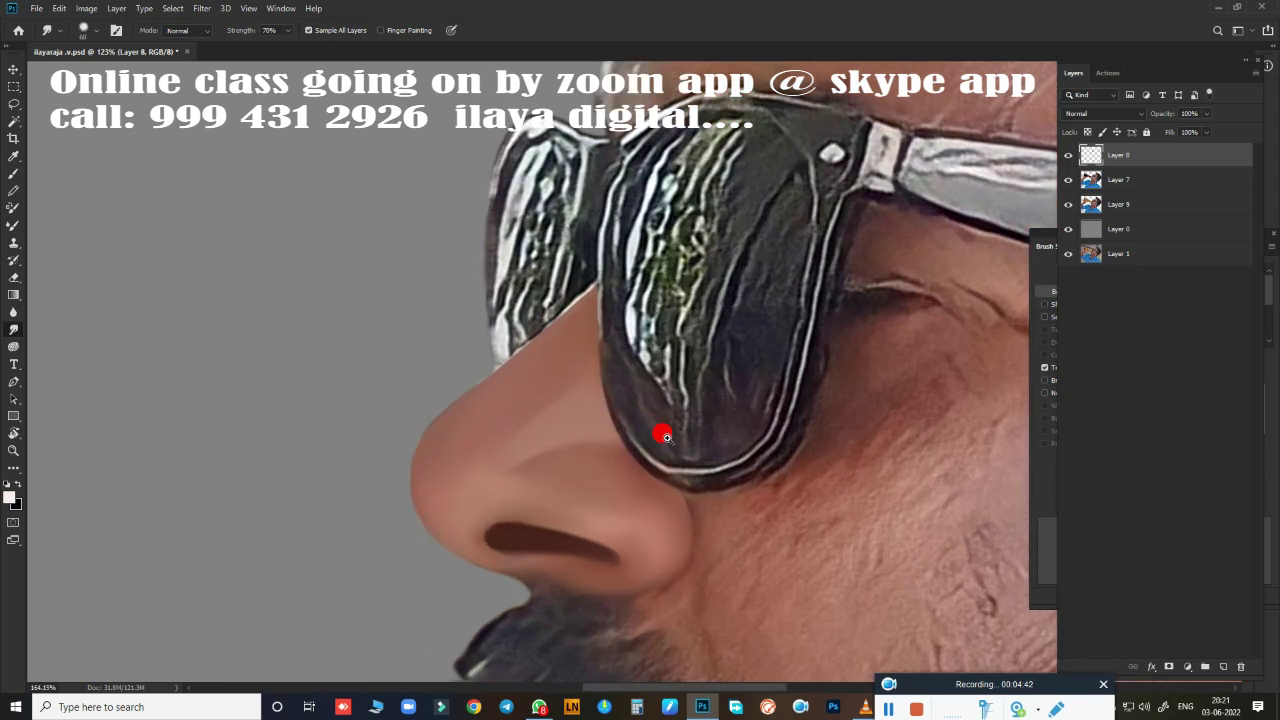
alt+scroll(679, 437, up, 3)
drag(679, 437, 615, 278)
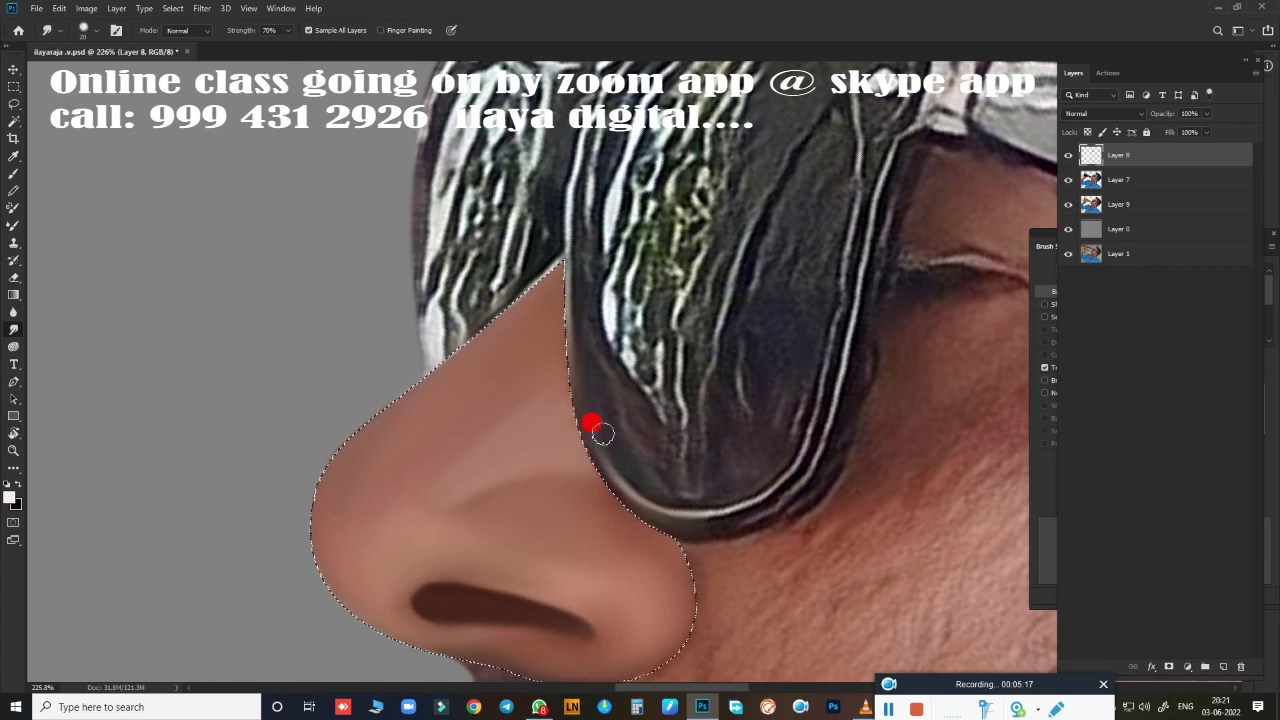
mouse_move(702, 535)
mouse_down()
mouse_move(737, 509)
mouse_move(709, 514)
mouse_move(786, 484)
mouse_move(737, 206)
mouse_up()
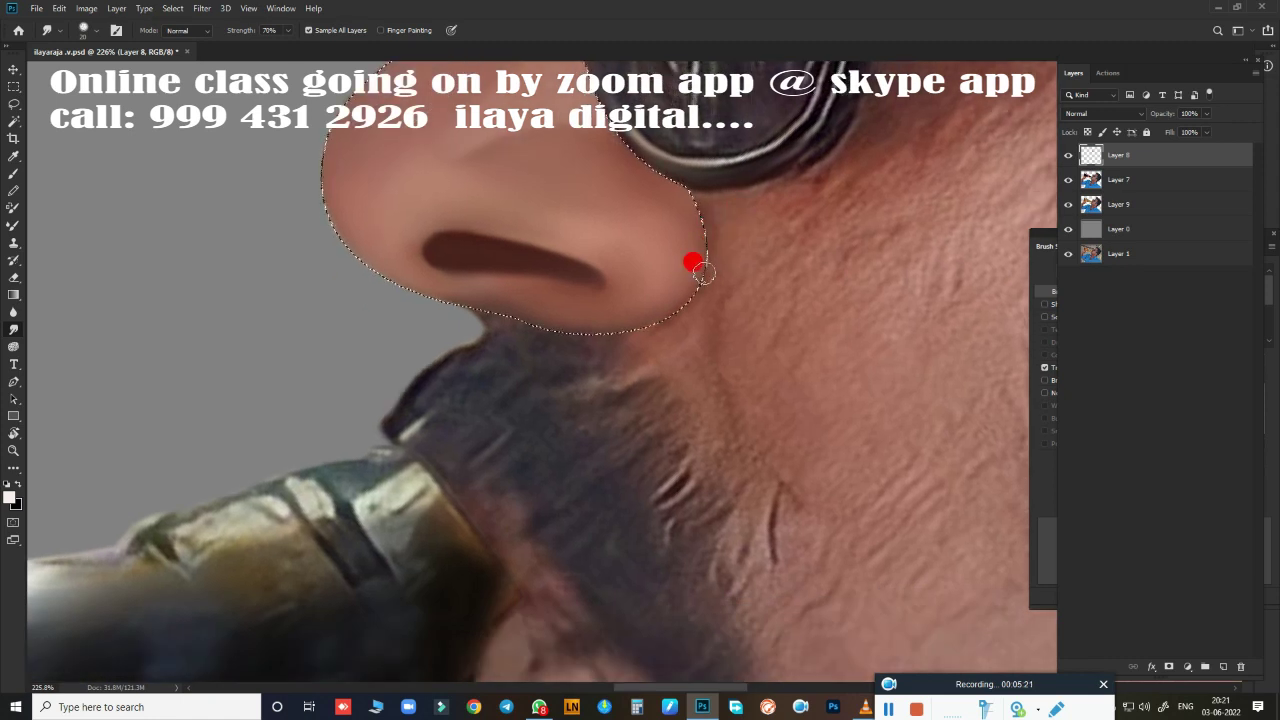
drag(724, 254, 644, 309)
- Blend the nose edge from the lens down toward the nostril with a Very Wet, Light Mix Mixer Brush
key(b)
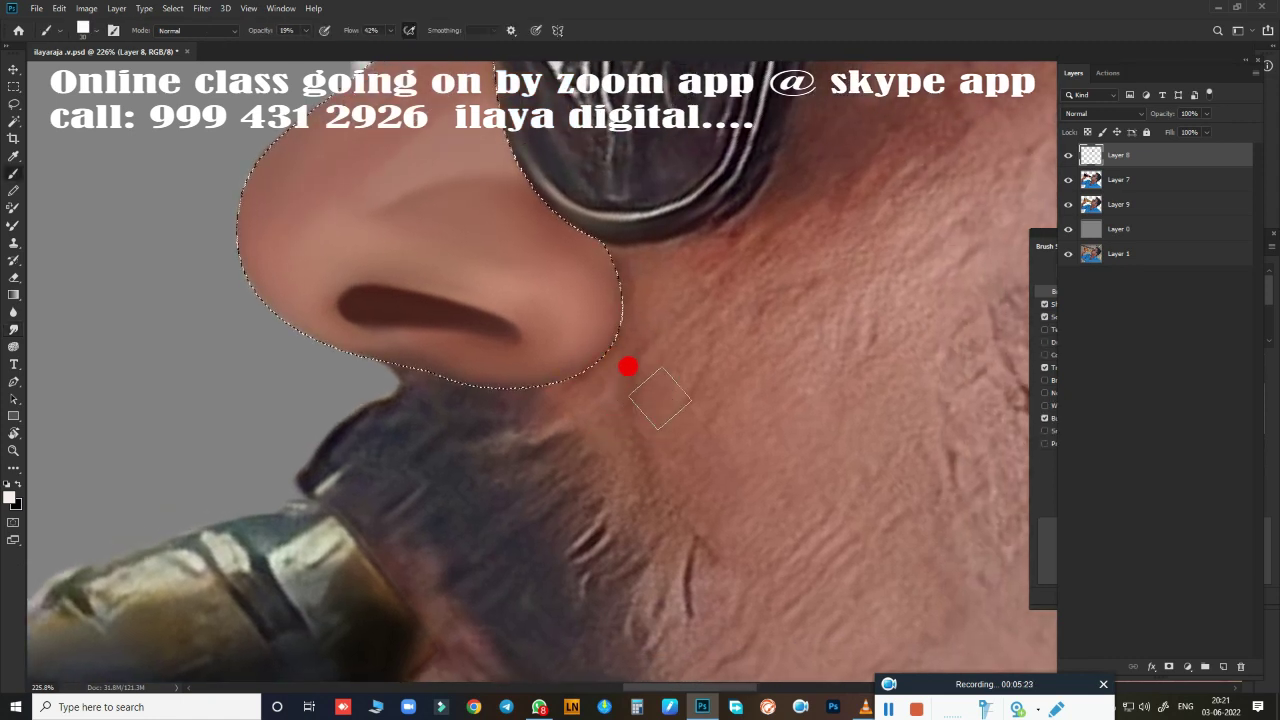
right_click(469, 307)
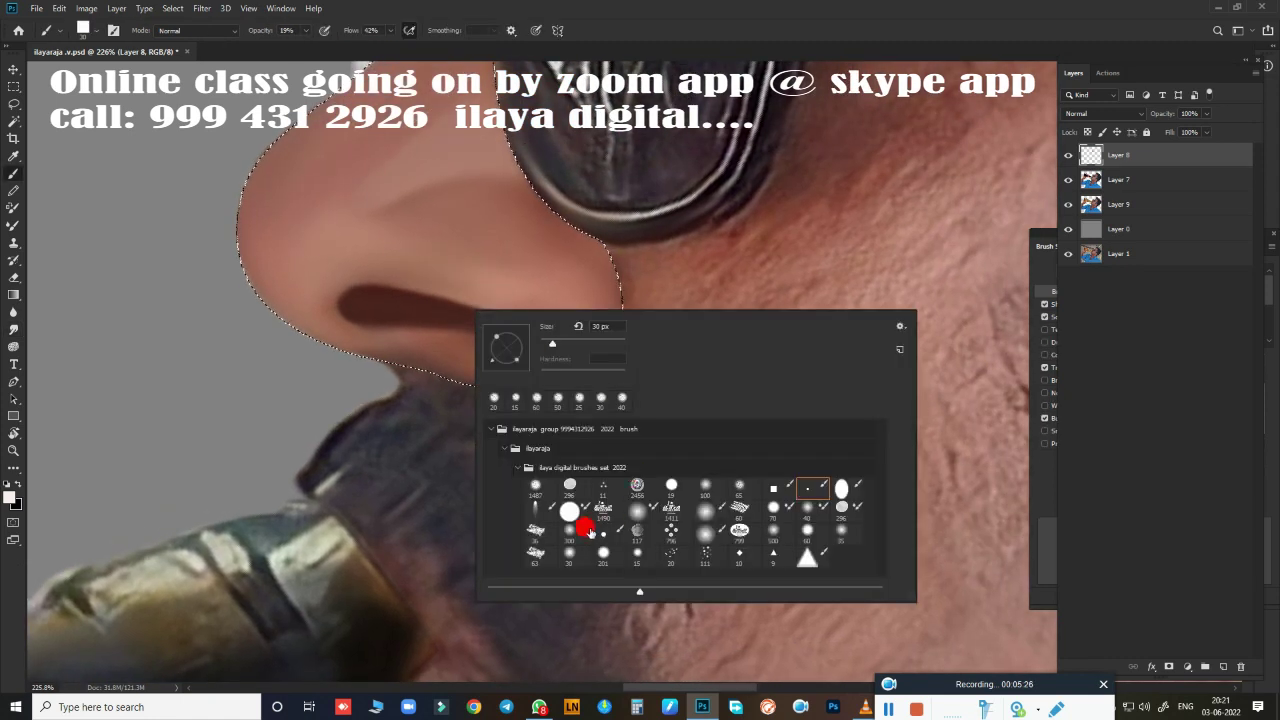
key(shift+b)
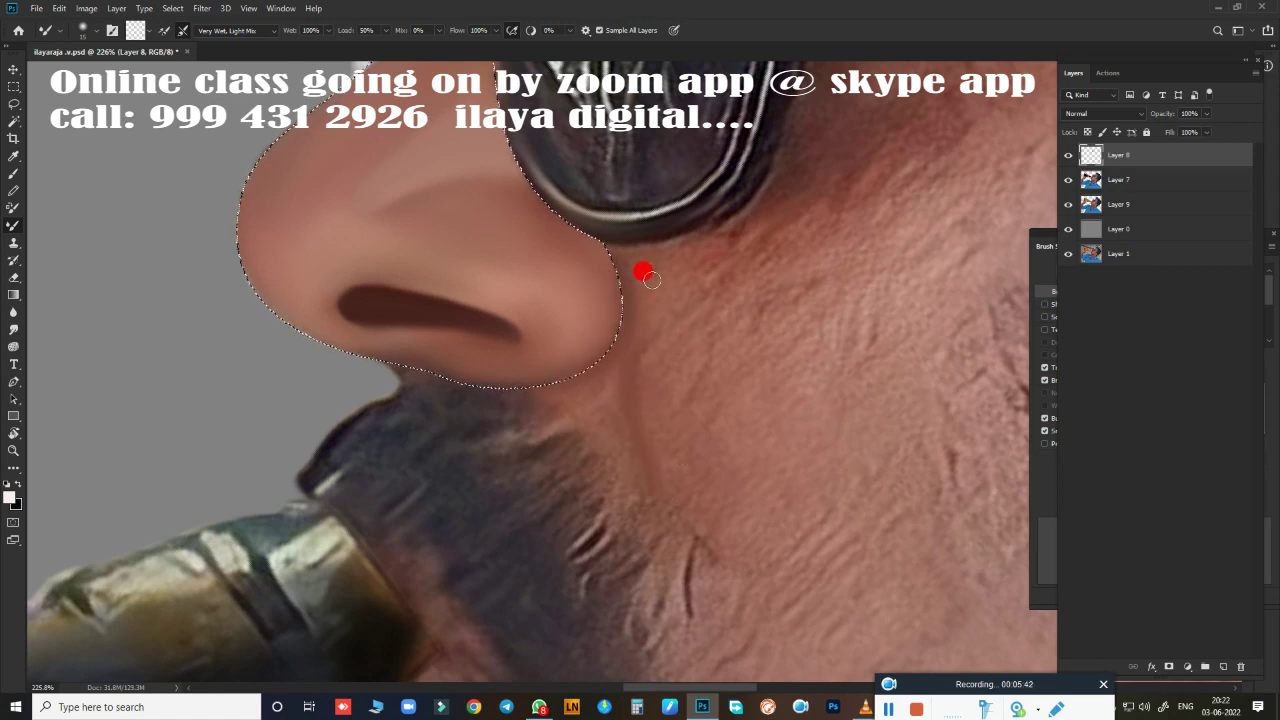
scroll(645, 320, up, 2)
scroll(640, 357, up, 1)
drag(655, 365, 637, 370)
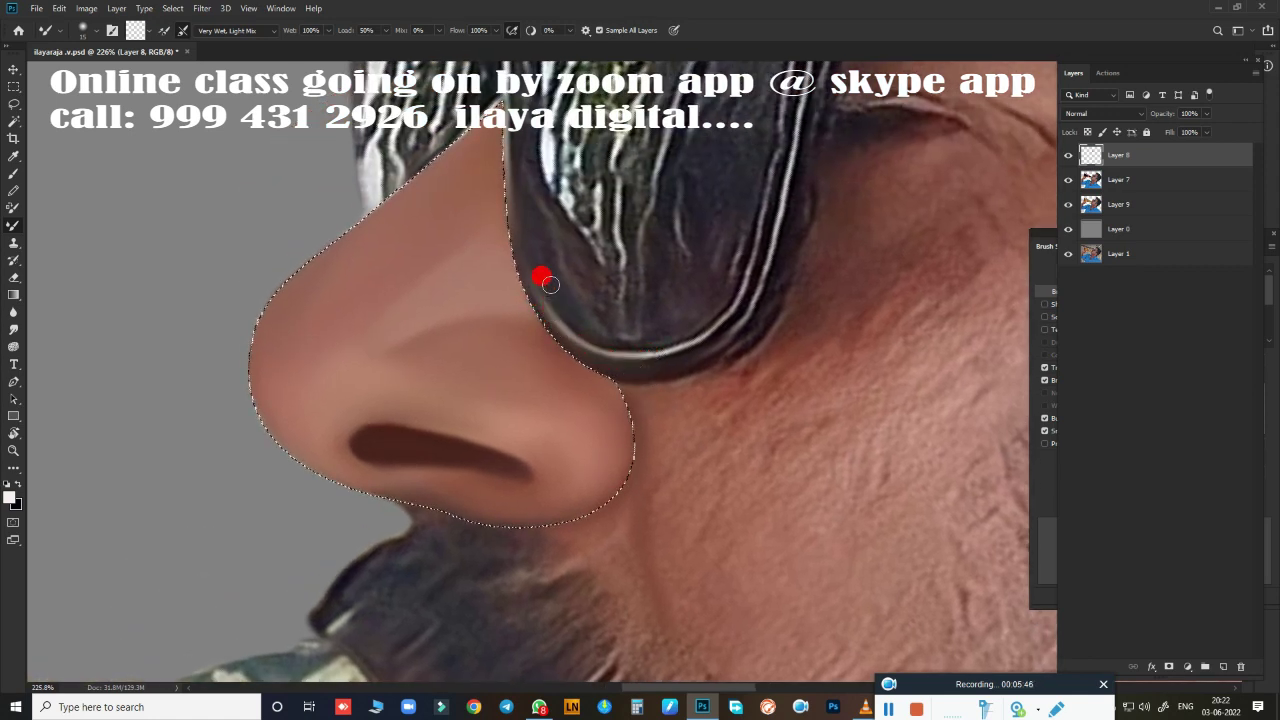
drag(550, 285, 551, 331)
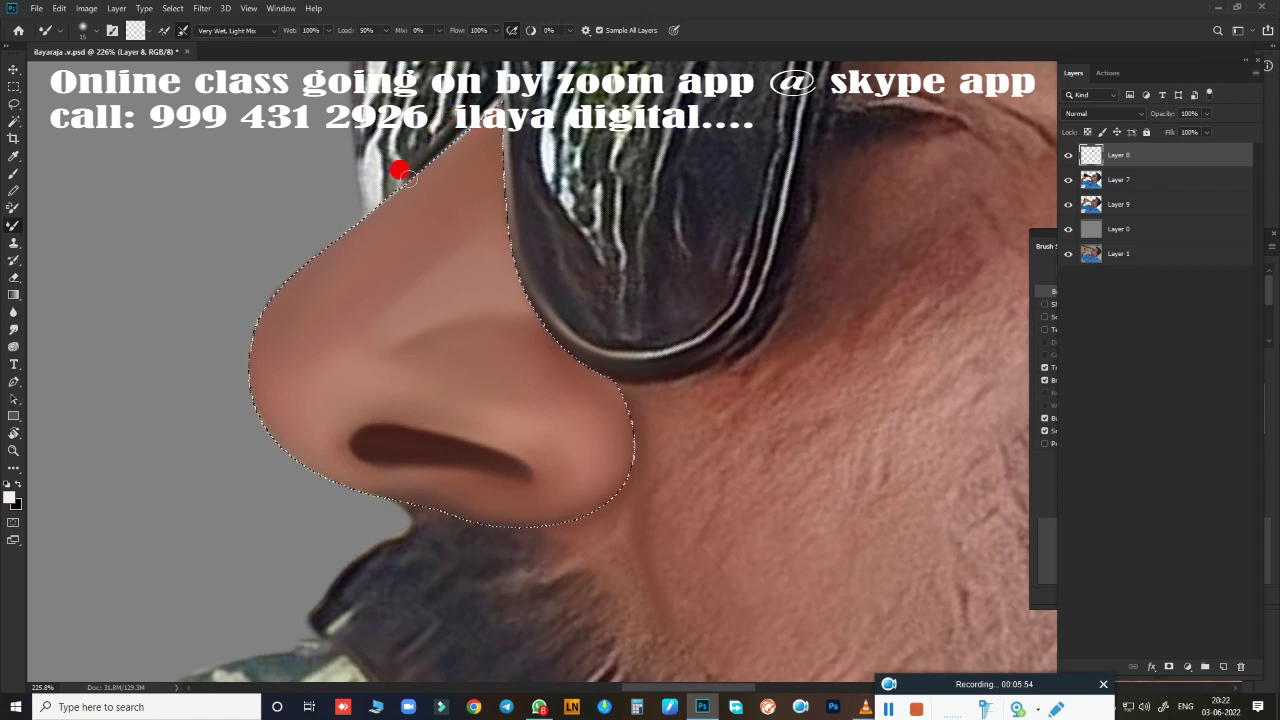
- Drop the nose selection and zoom around to review the retouched nose
key(ctrl+d)
scroll(664, 458, down, 1)
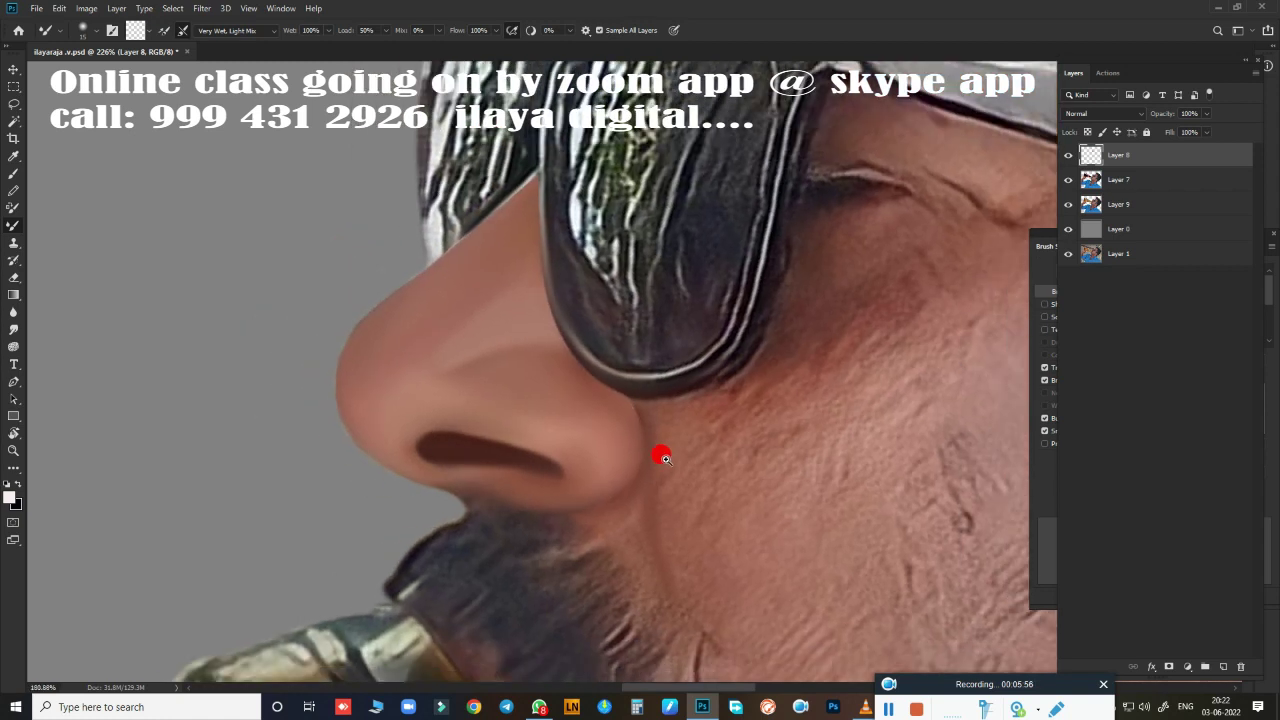
key(ctrl+shift+d)
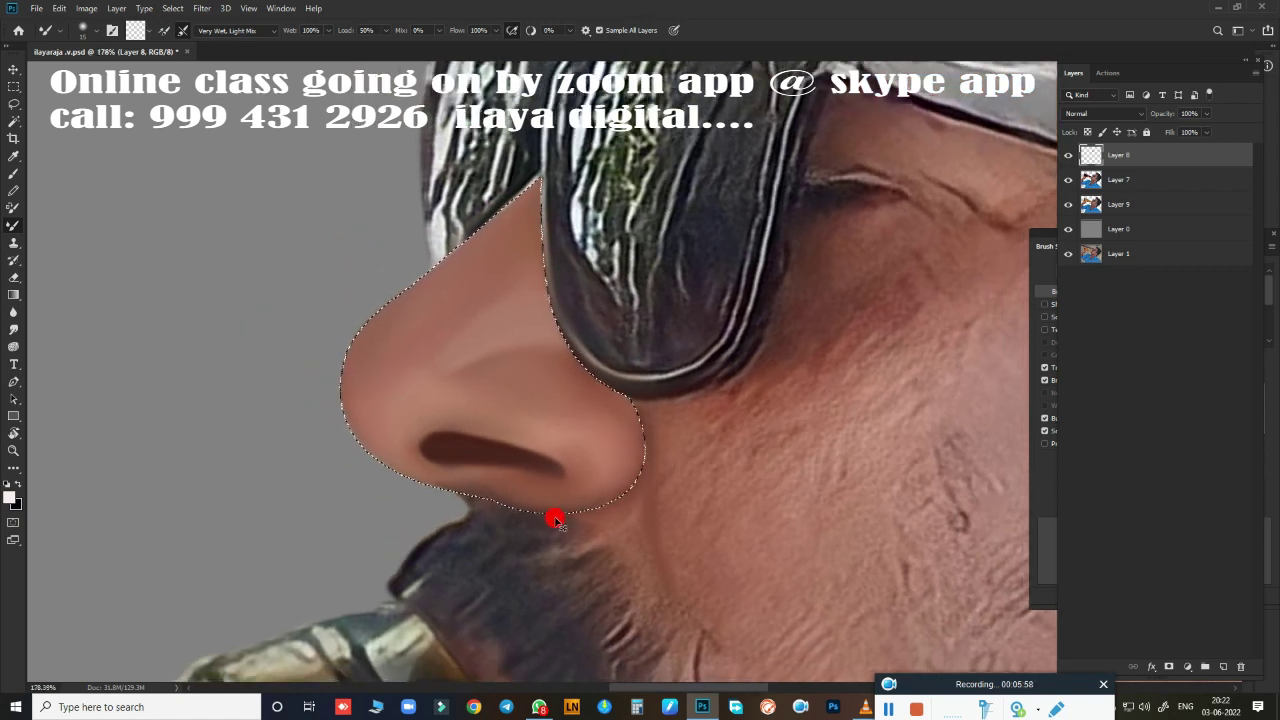
key(ctrl+d)
scroll(556, 519, down, 2)
scroll(566, 500, down, 3)
scroll(586, 463, up, 1)
scroll(700, 549, up, 2)
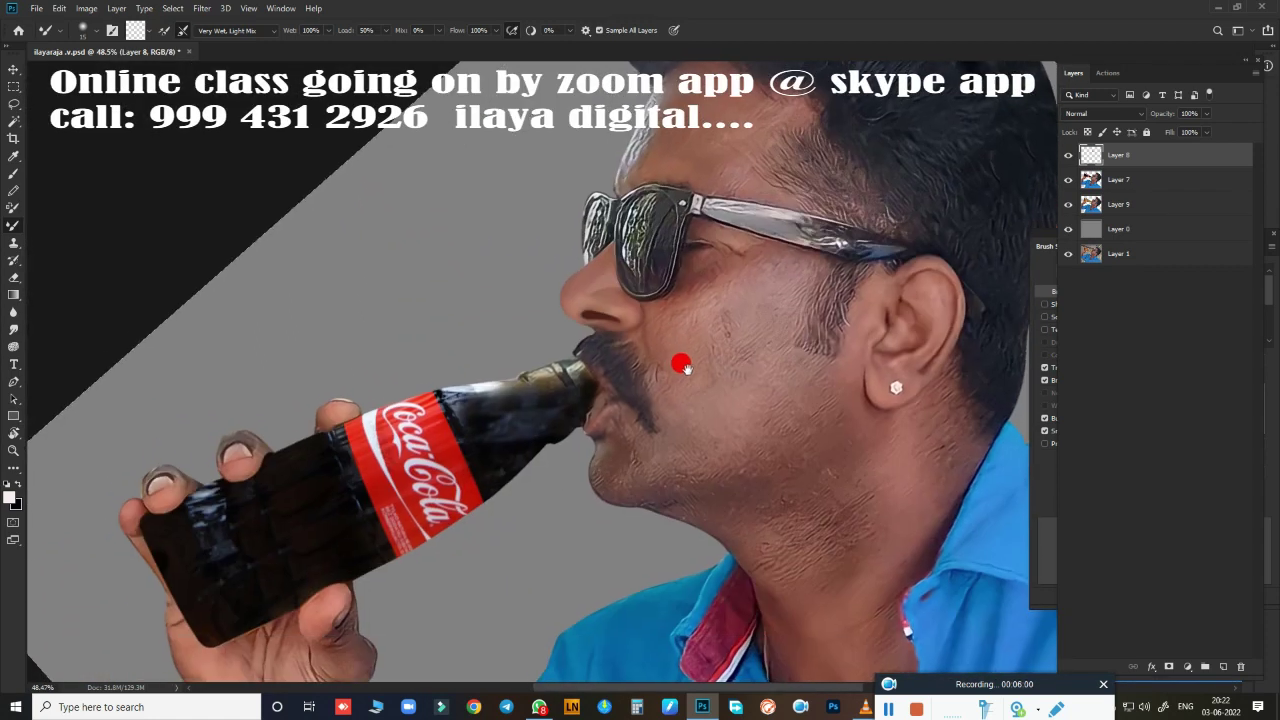
scroll(700, 410, down, 1)
scroll(700, 400, up, 5)
scroll(690, 330, down, 7)
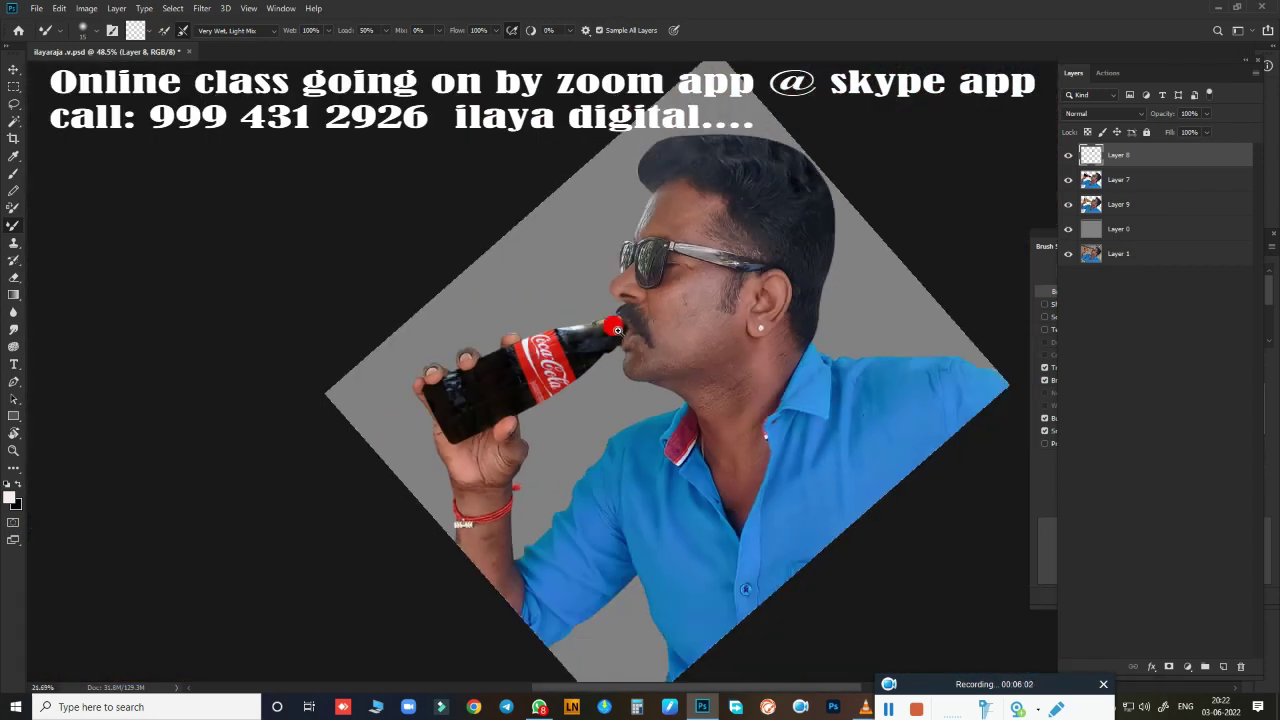
scroll(666, 306, up, 1)
scroll(700, 340, up, 8)
scroll(745, 372, up, 1)
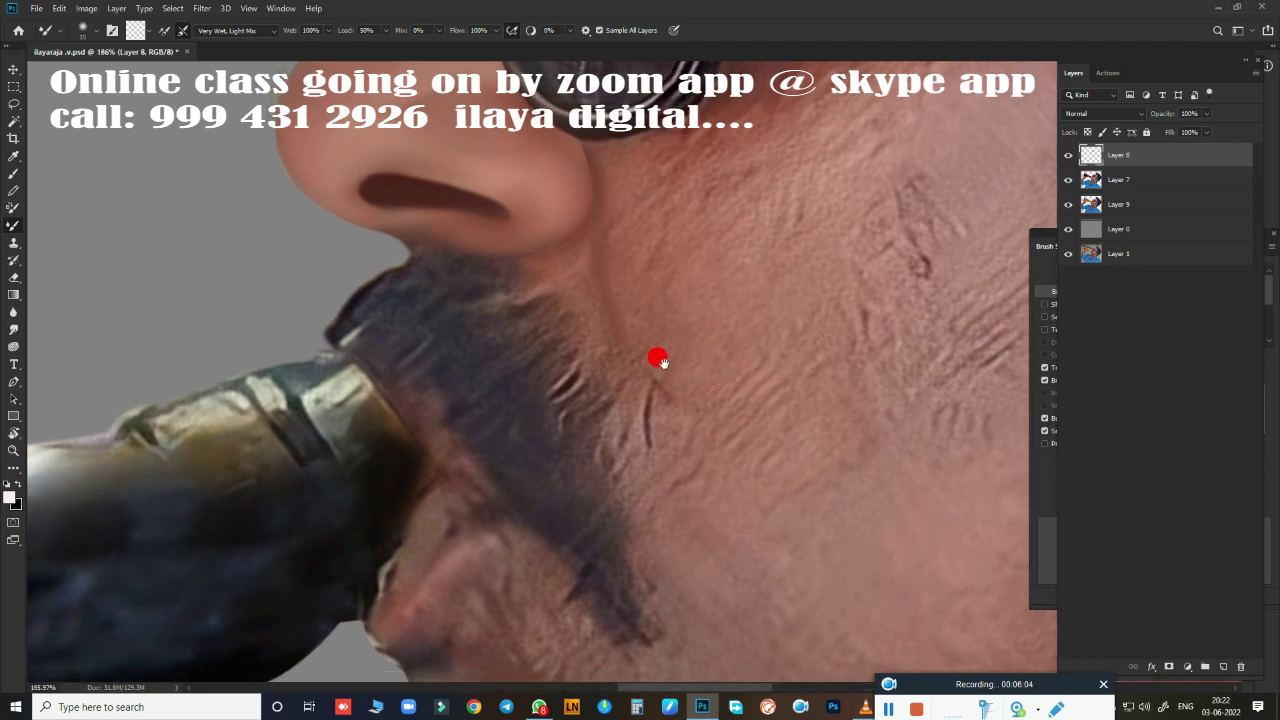
scroll(620, 370, down, 3)
scroll(800, 320, up, 3)
- Hide Layer 8 to reveal the skin beneath
click(1068, 156)
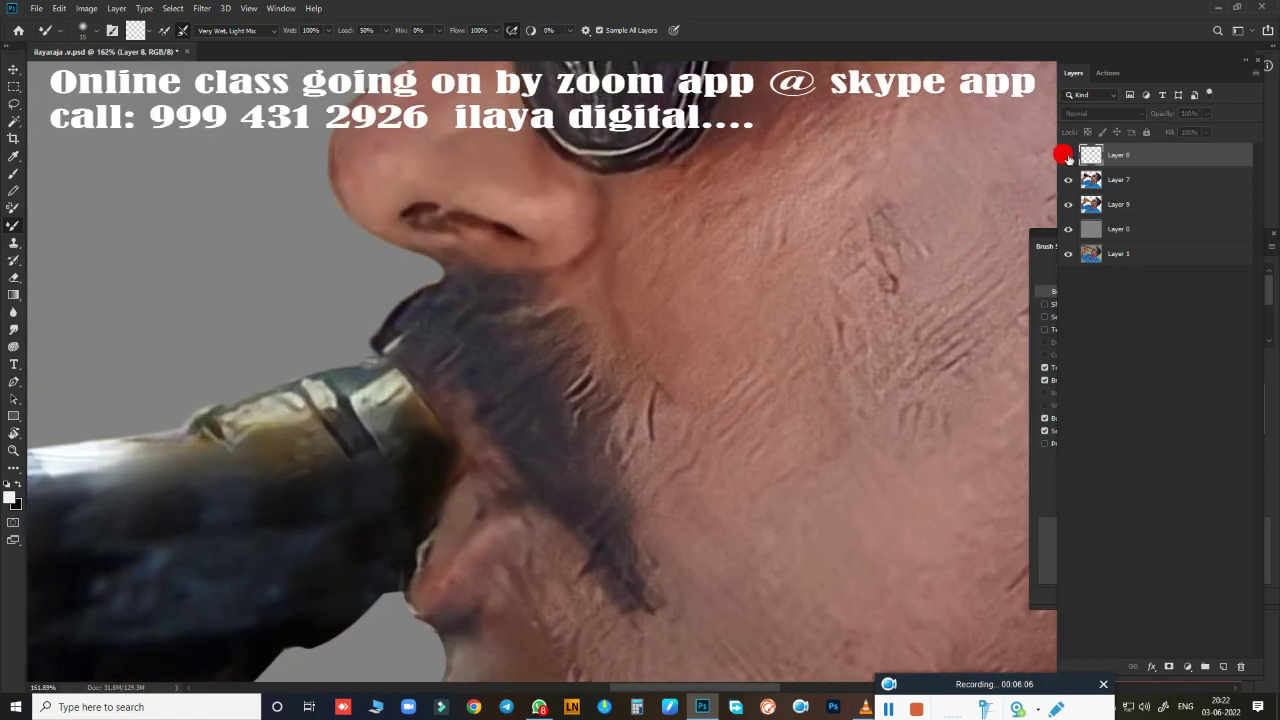
scroll(700, 380, down, 3)
scroll(706, 406, up, 2)
scroll(717, 423, up, 1)
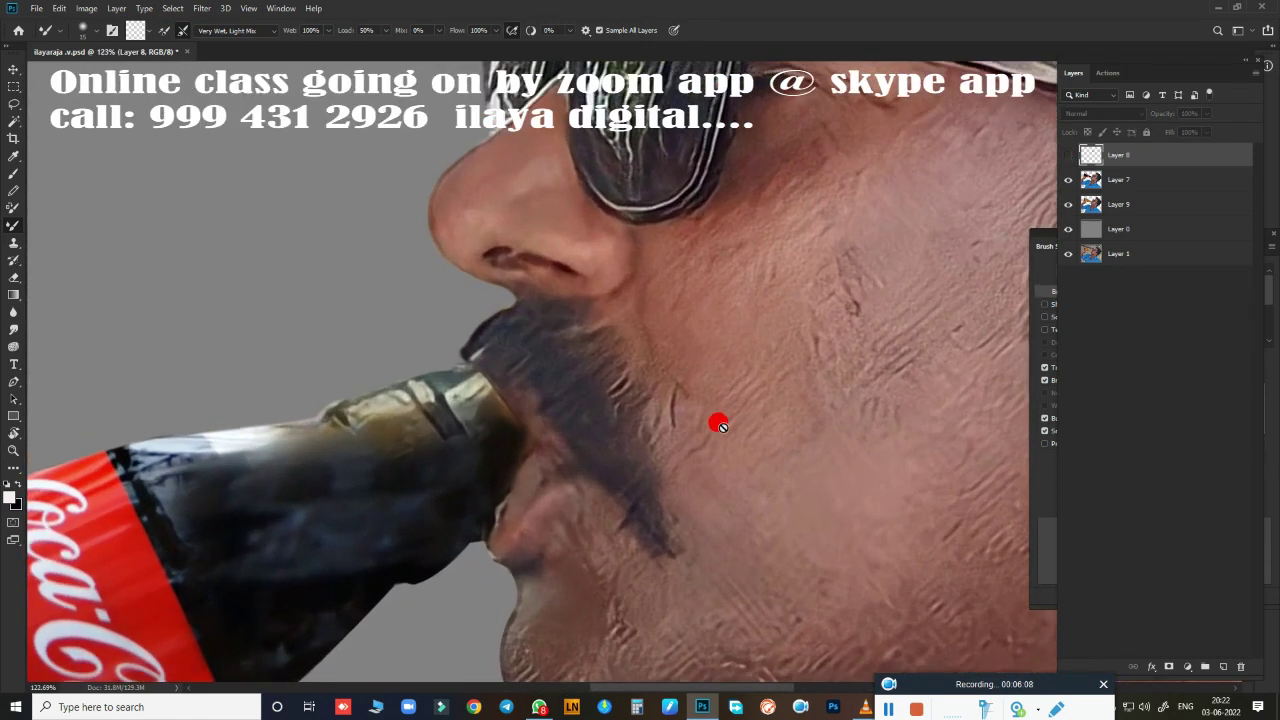
- Start a pen path under the nose and trace it down beside the moustache
key(p)
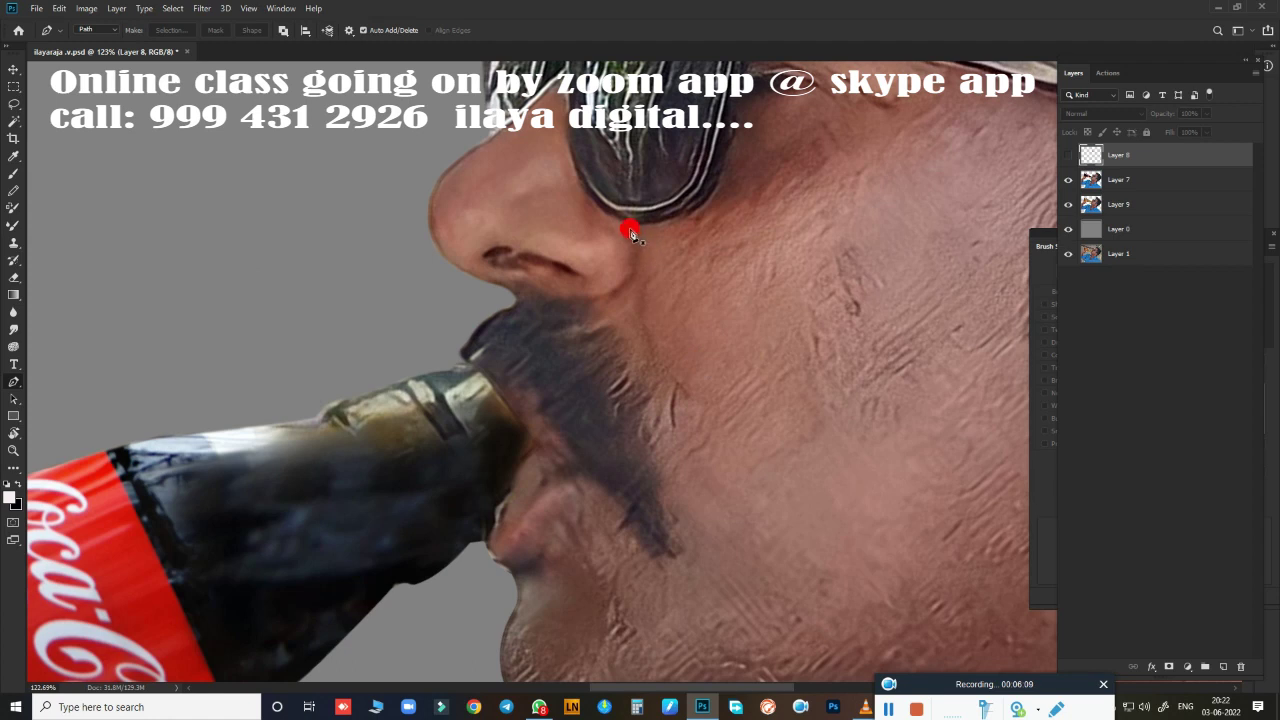
click(630, 229)
drag(639, 322, 628, 360)
alt+click(639, 322)
drag(658, 424, 653, 479)
key(ctrl+z)
click(640, 323)
drag(653, 366, 652, 494)
drag(671, 443, 651, 286)
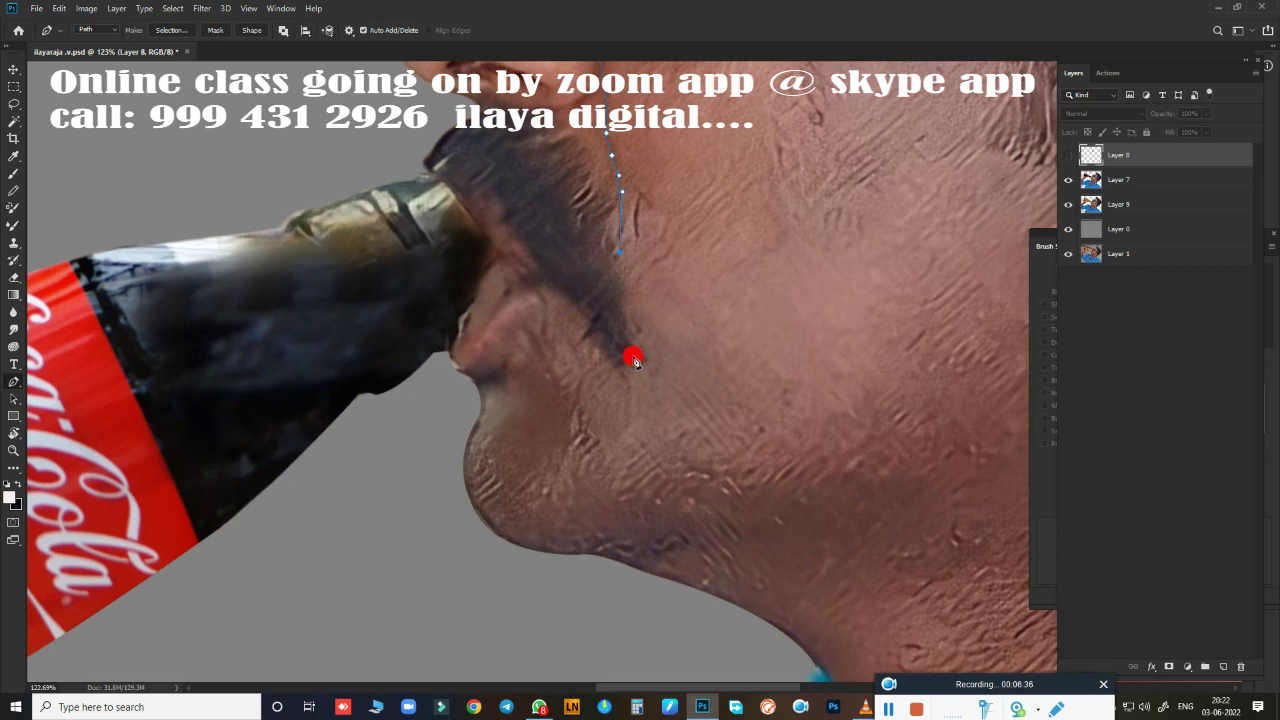
drag(634, 362, 617, 368)
- Close the path around the lower lip and nose, re-show Layer 8, and make a selection
drag(553, 288, 566, 296)
drag(548, 296, 530, 314)
drag(465, 378, 440, 368)
mouse_move(451, 377)
mouse_down()
mouse_move(448, 328)
mouse_move(457, 346)
mouse_up()
drag(526, 283, 500, 380)
click(471, 301)
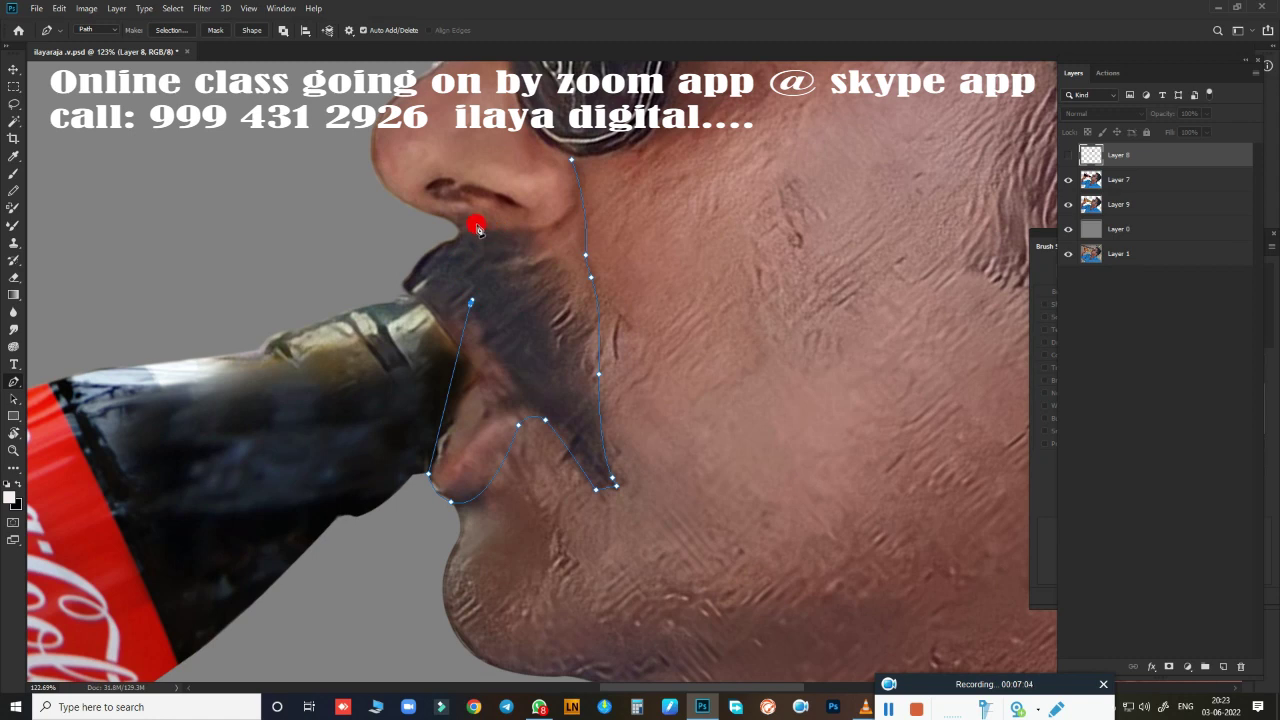
click(477, 227)
drag(569, 216, 588, 193)
click(571, 159)
click(1068, 155)
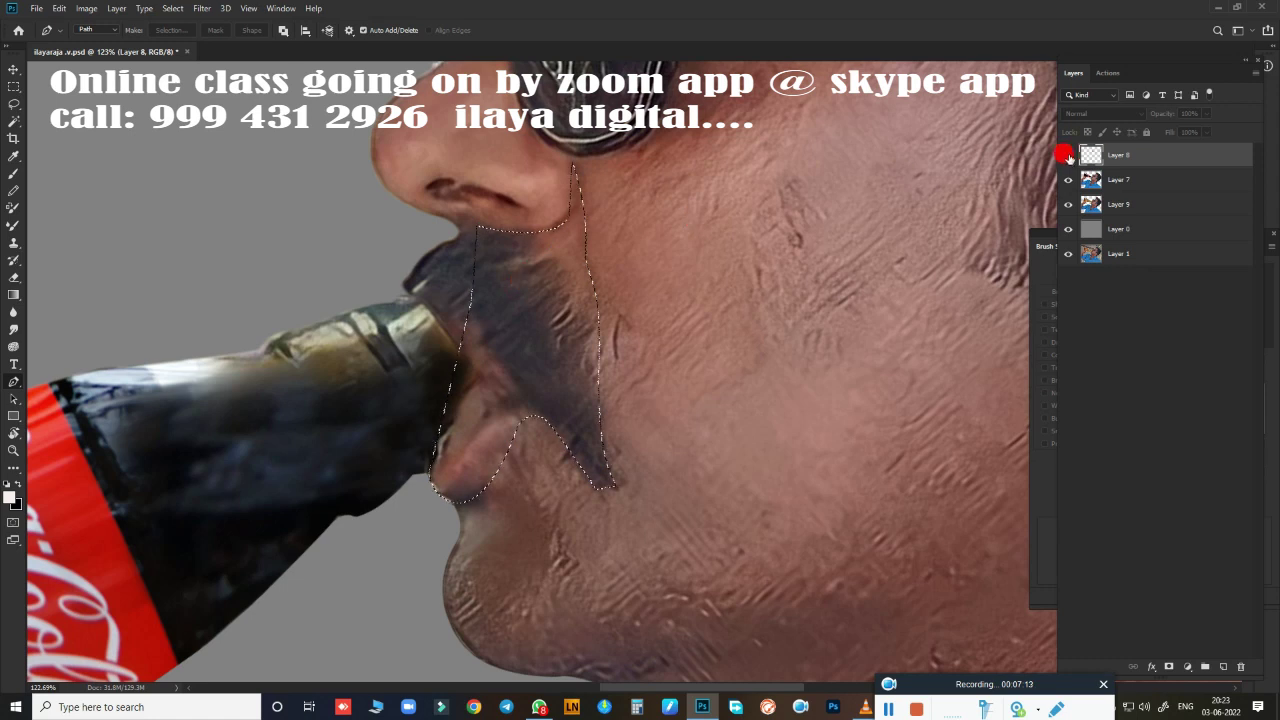
key(ctrl+Return)
- Smudge the skin below the nose and along the moustache edge
scroll(762, 392, up, 5)
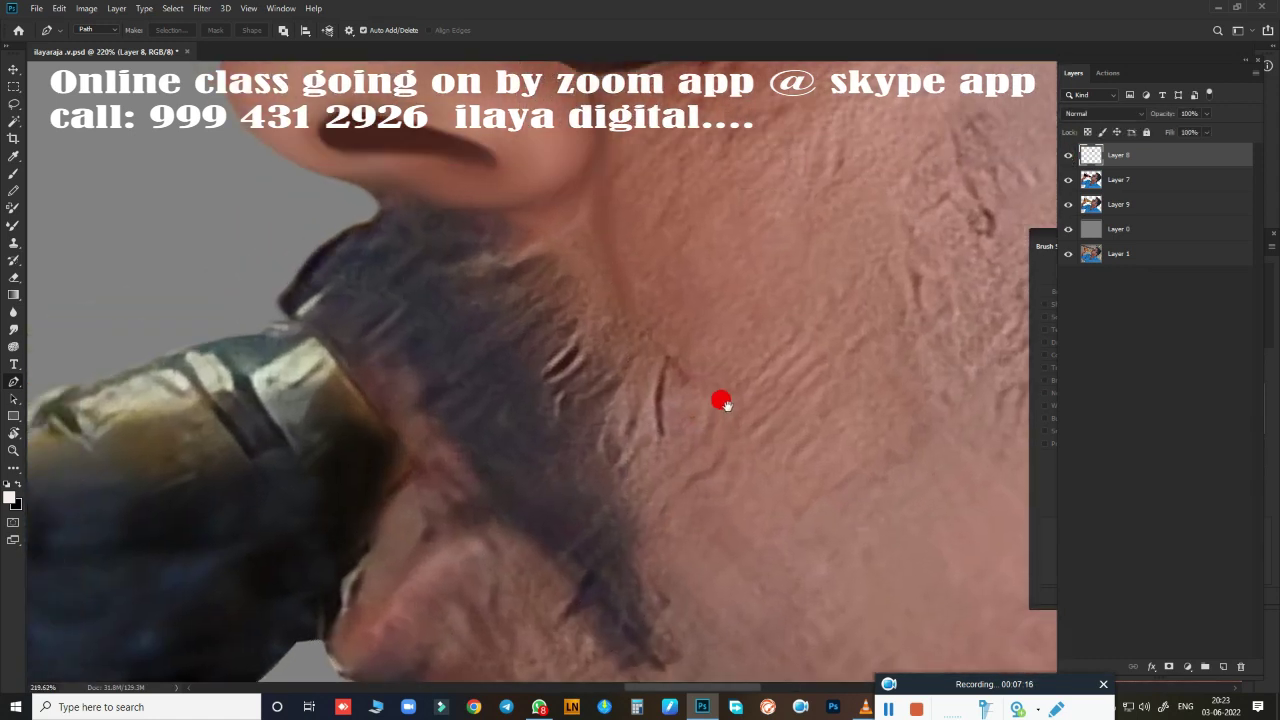
key(r)
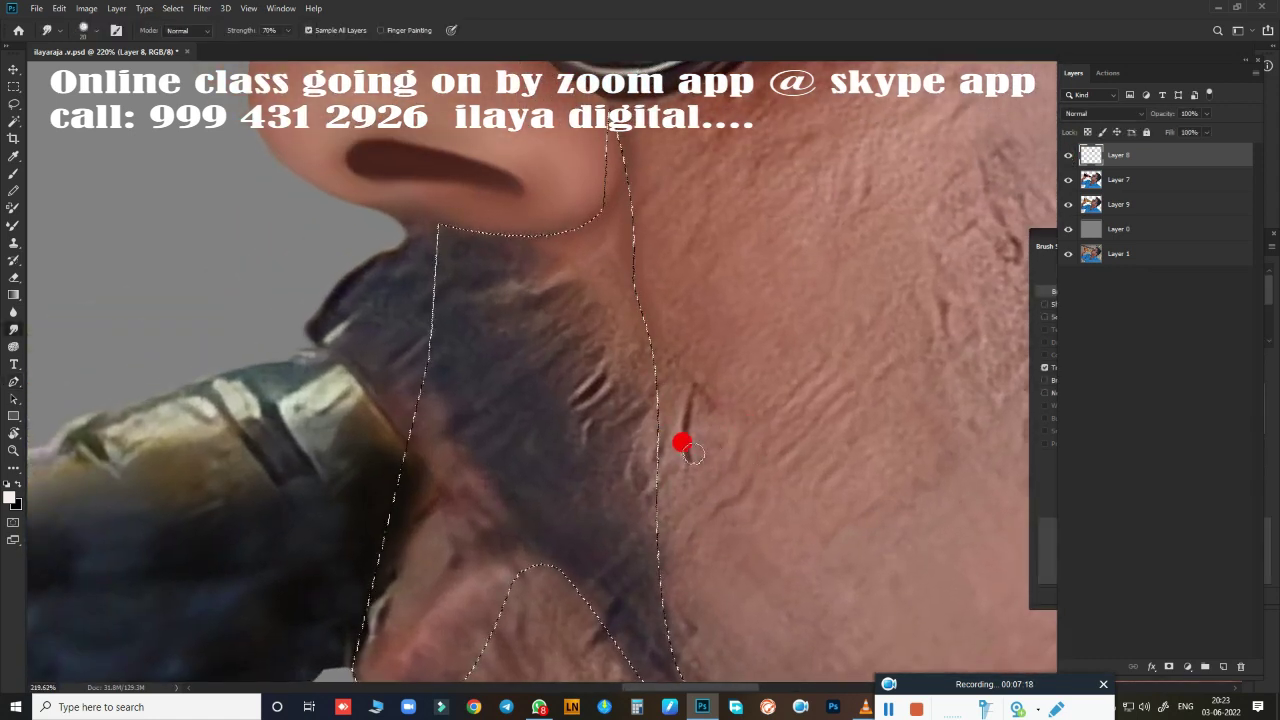
mouse_move(637, 346)
mouse_down()
mouse_move(648, 358)
mouse_move(601, 252)
mouse_up()
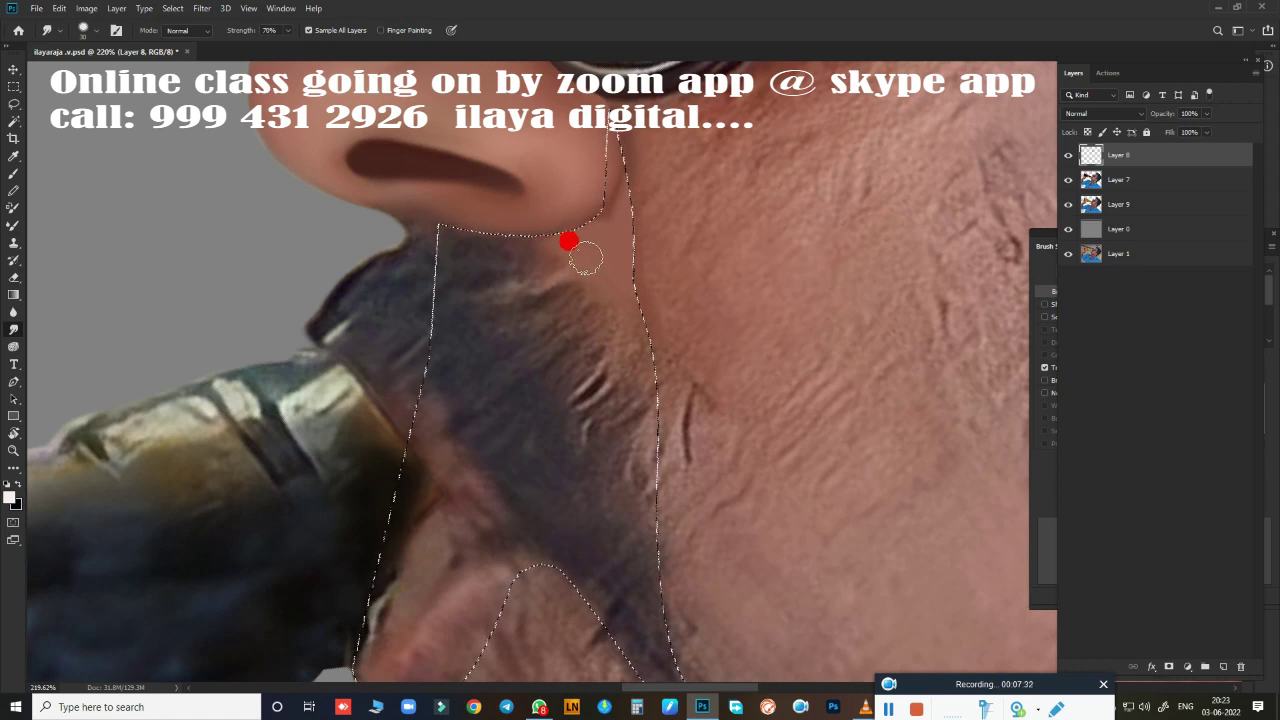
mouse_move(586, 258)
mouse_down()
mouse_move(577, 253)
mouse_move(638, 352)
mouse_move(622, 310)
mouse_move(656, 336)
mouse_move(646, 392)
mouse_up()
mouse_move(658, 436)
mouse_down()
mouse_move(684, 260)
mouse_move(635, 283)
mouse_up()
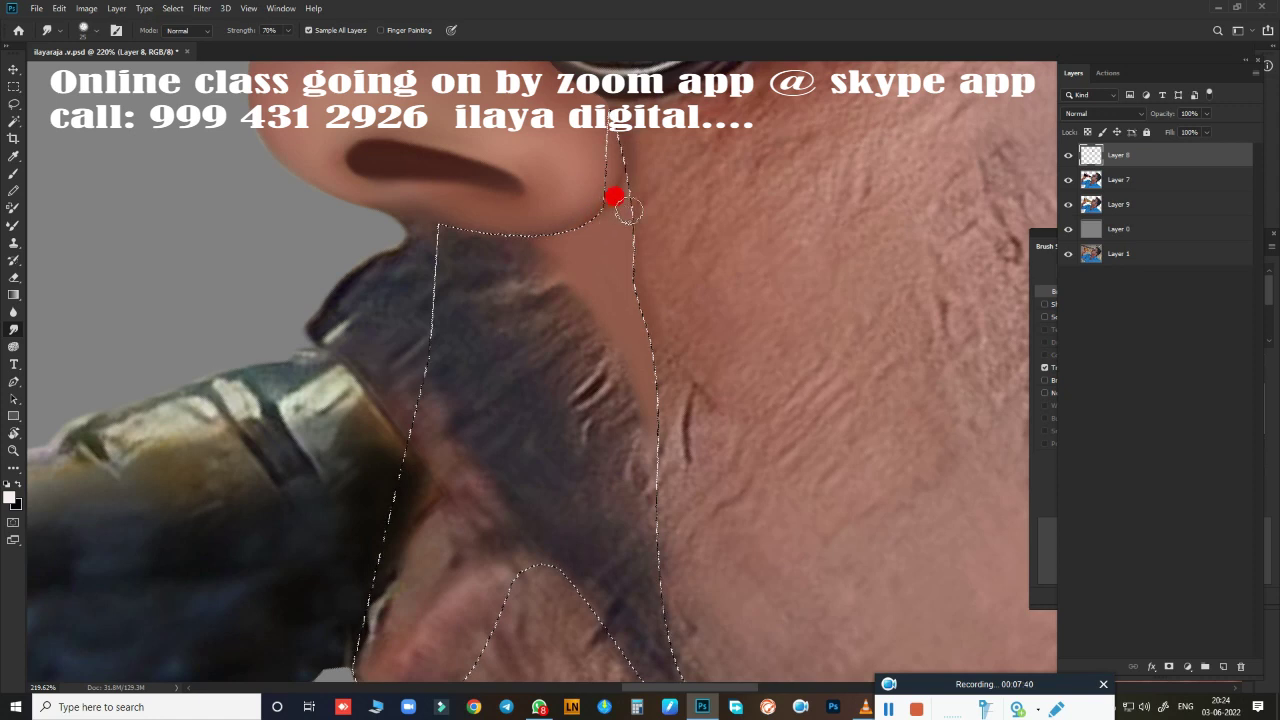
mouse_move(660, 297)
mouse_down()
mouse_move(666, 389)
mouse_move(609, 434)
mouse_move(449, 220)
mouse_move(551, 343)
mouse_up()
- Smudge the lower lip skin and its edges up toward the moustache
scroll(662, 185, down, 5)
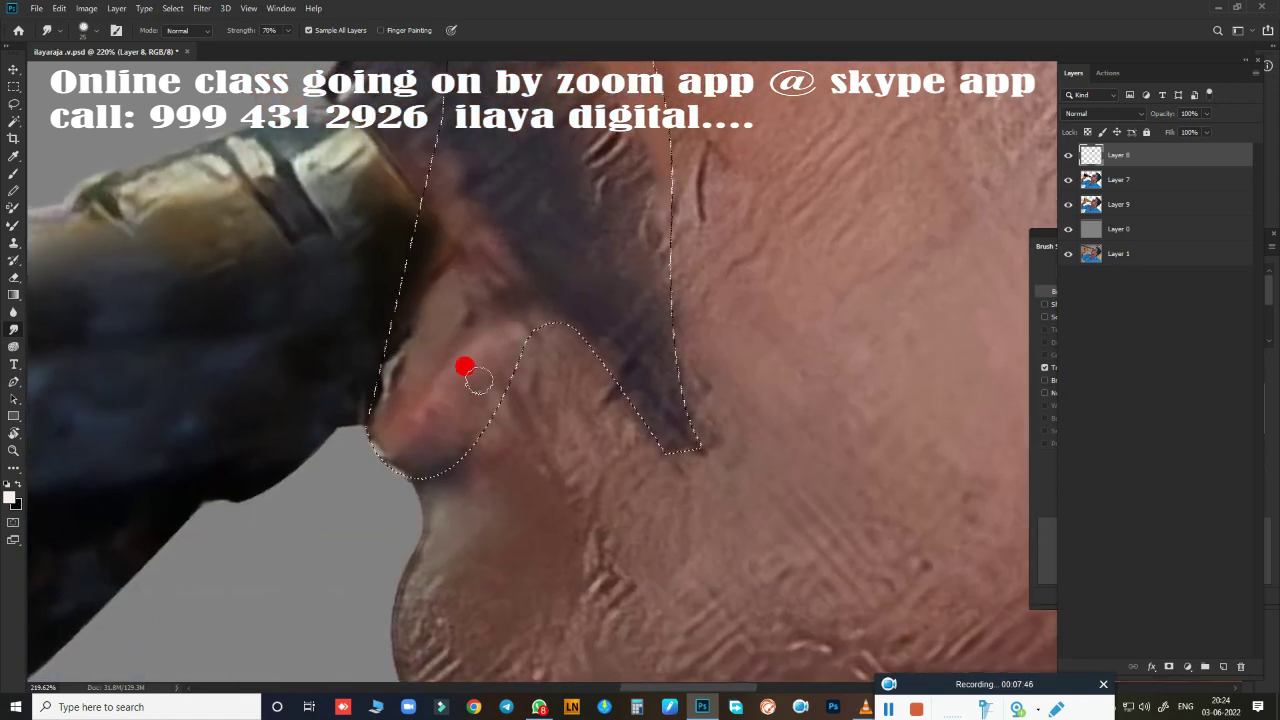
mouse_move(466, 363)
mouse_down()
mouse_move(491, 354)
mouse_move(474, 420)
mouse_move(509, 332)
mouse_move(464, 423)
mouse_up()
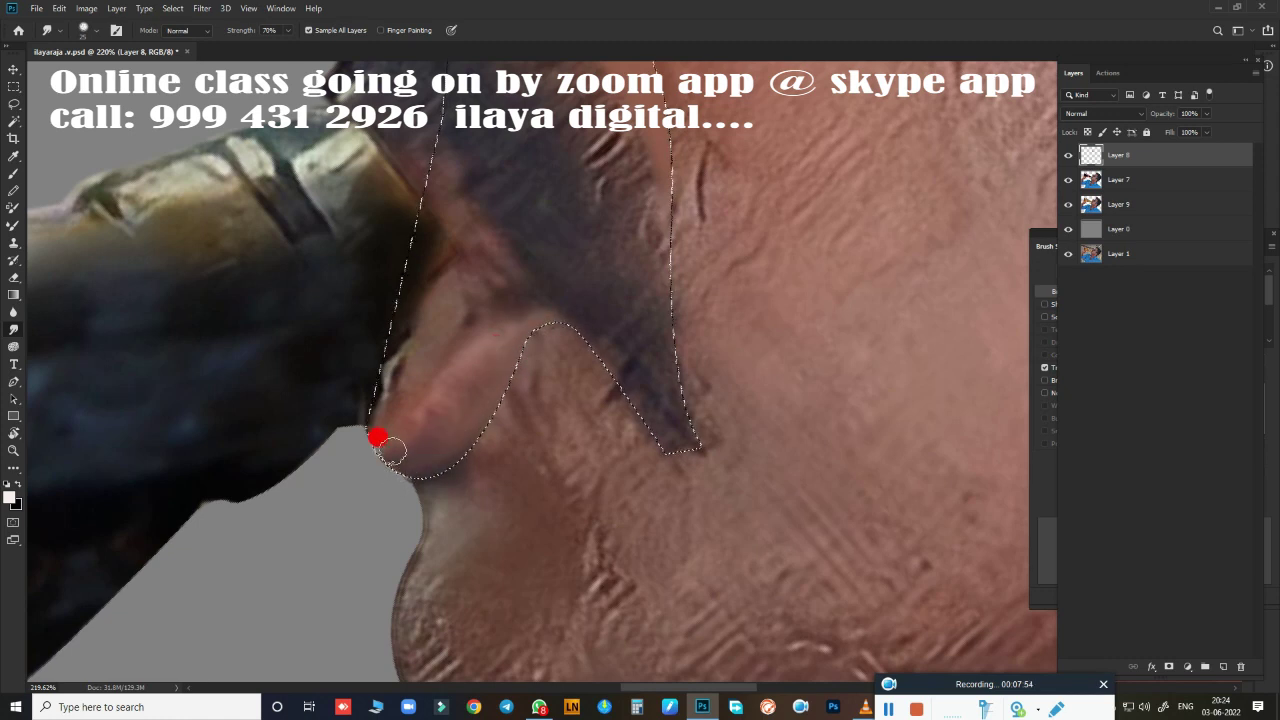
mouse_move(371, 432)
mouse_down()
mouse_move(411, 417)
mouse_move(437, 371)
mouse_move(511, 310)
mouse_move(438, 401)
mouse_move(366, 420)
mouse_move(423, 403)
mouse_move(449, 349)
mouse_move(411, 422)
mouse_move(471, 371)
mouse_move(471, 394)
mouse_move(484, 392)
mouse_move(531, 334)
mouse_move(443, 444)
mouse_move(467, 394)
mouse_move(374, 440)
mouse_move(397, 449)
mouse_move(444, 433)
mouse_up()
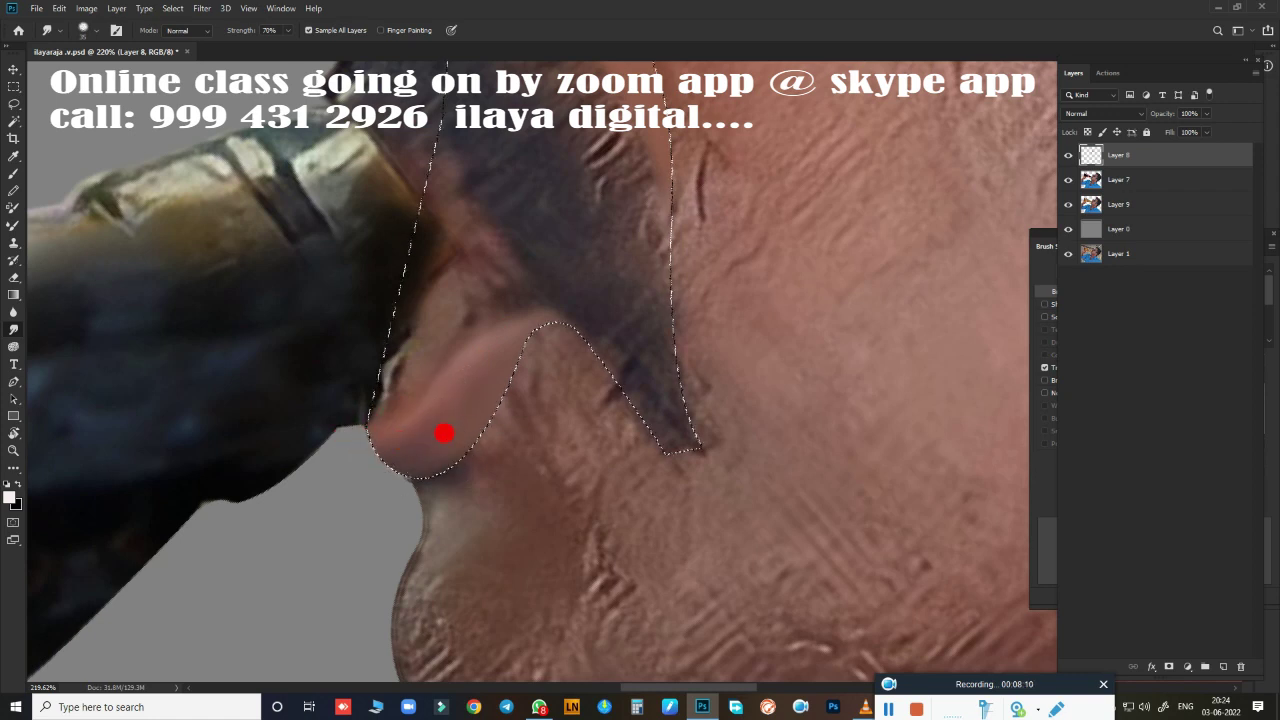
mouse_move(358, 445)
mouse_down()
mouse_move(337, 431)
mouse_move(429, 374)
mouse_move(389, 363)
mouse_move(395, 343)
mouse_move(409, 385)
mouse_up()
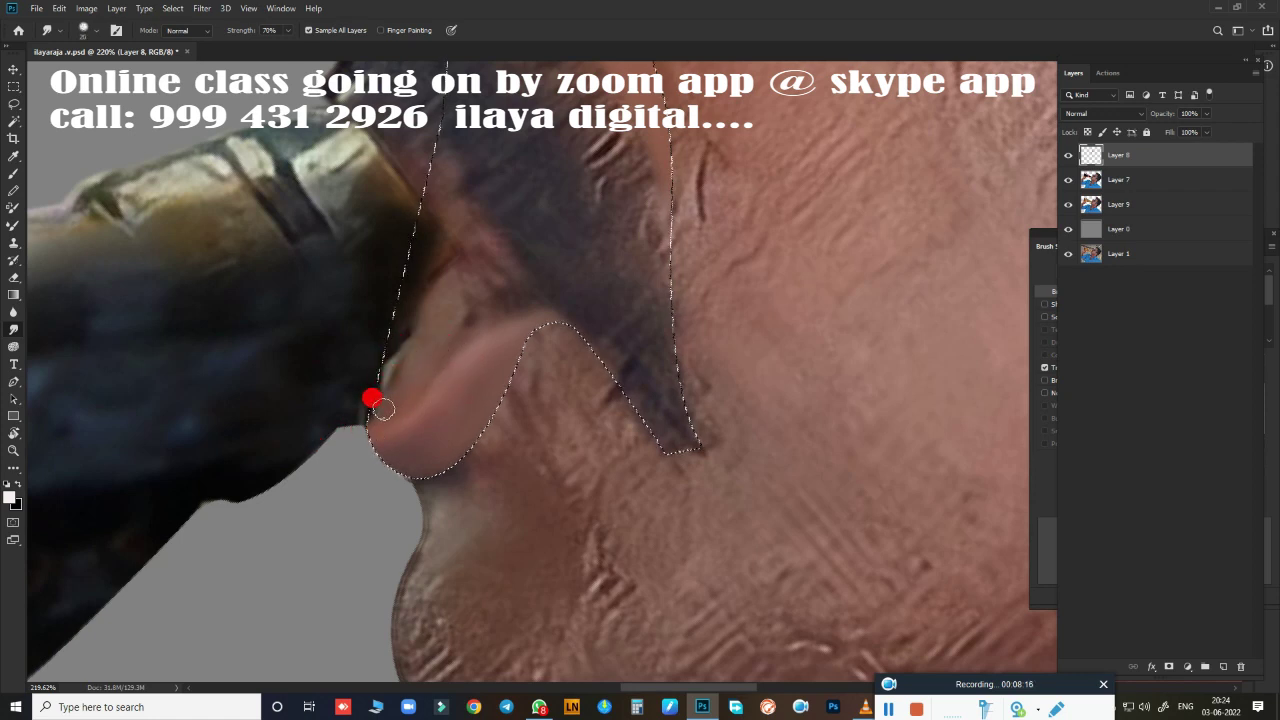
mouse_move(389, 373)
mouse_down()
mouse_move(449, 317)
mouse_move(451, 291)
mouse_move(406, 366)
mouse_move(449, 271)
mouse_move(467, 287)
mouse_move(463, 314)
mouse_move(383, 409)
mouse_up()
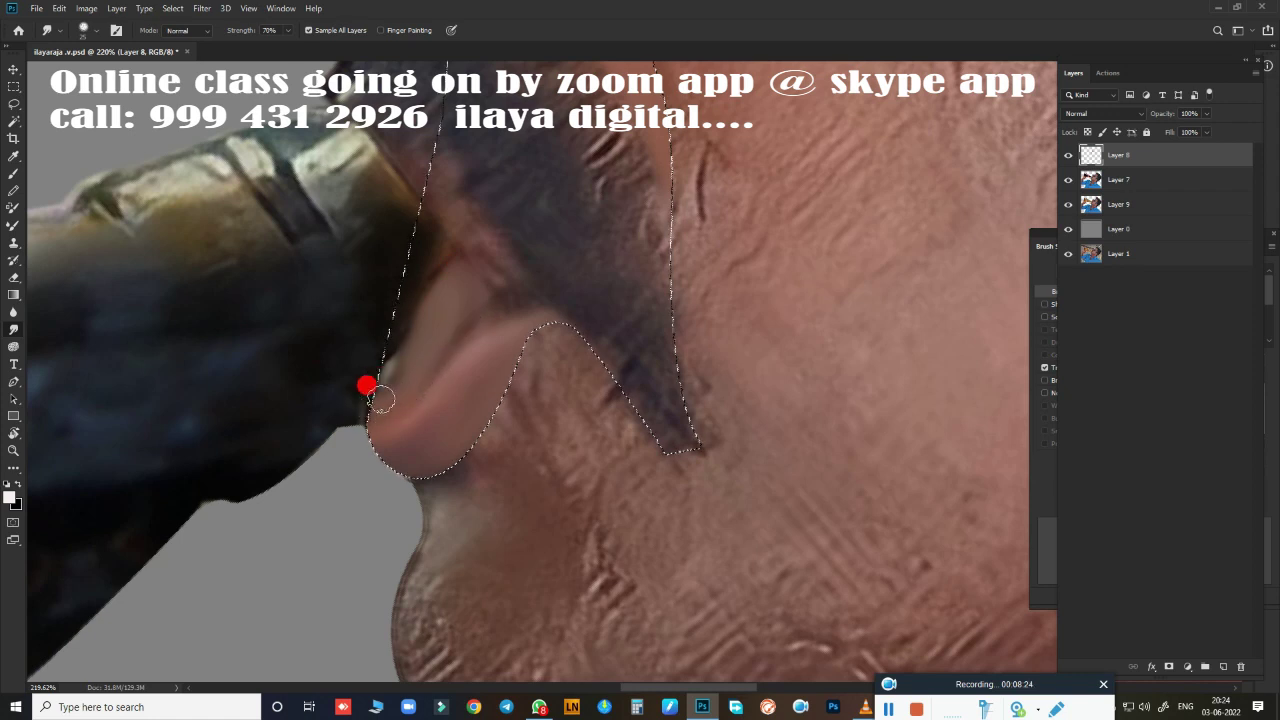
mouse_move(408, 360)
mouse_down()
mouse_move(403, 380)
mouse_move(492, 315)
mouse_up()
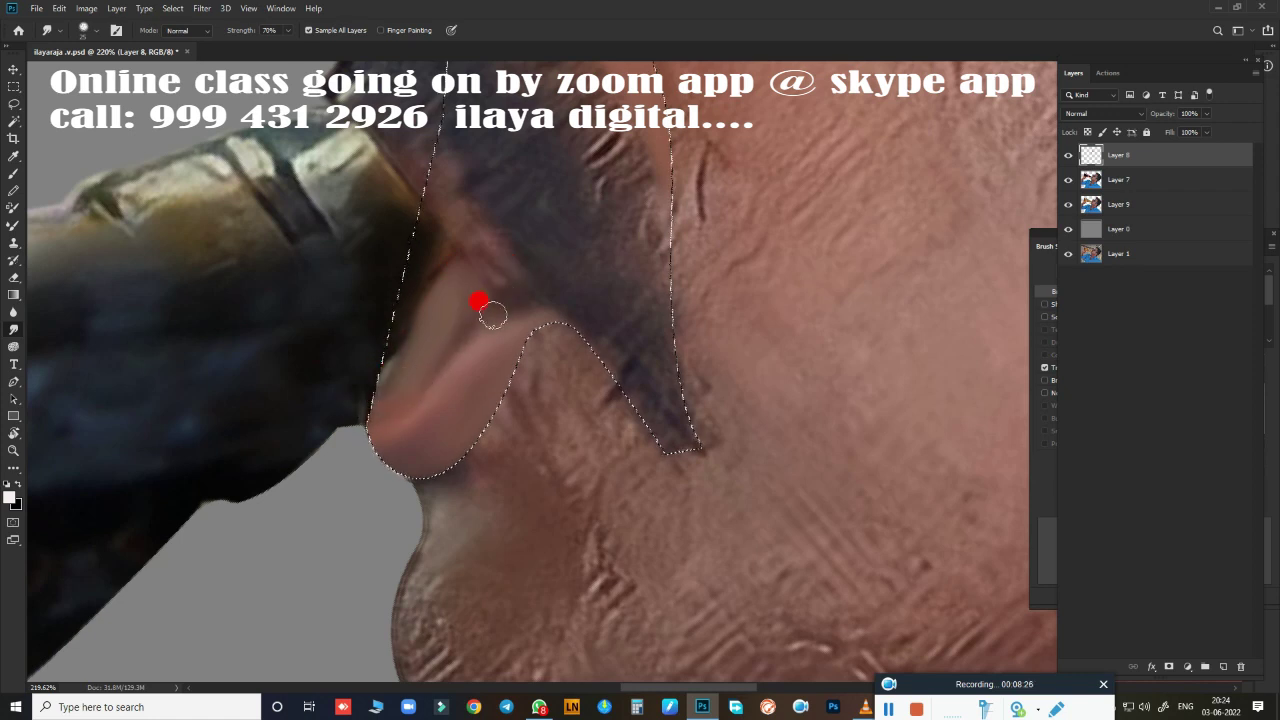
mouse_move(472, 259)
mouse_down()
mouse_move(464, 225)
mouse_move(471, 251)
mouse_move(526, 296)
mouse_move(466, 323)
mouse_move(429, 369)
mouse_move(537, 315)
mouse_move(451, 371)
mouse_move(431, 155)
mouse_move(446, 272)
mouse_move(433, 244)
mouse_move(442, 251)
mouse_move(412, 262)
mouse_move(374, 334)
mouse_move(525, 508)
mouse_up()
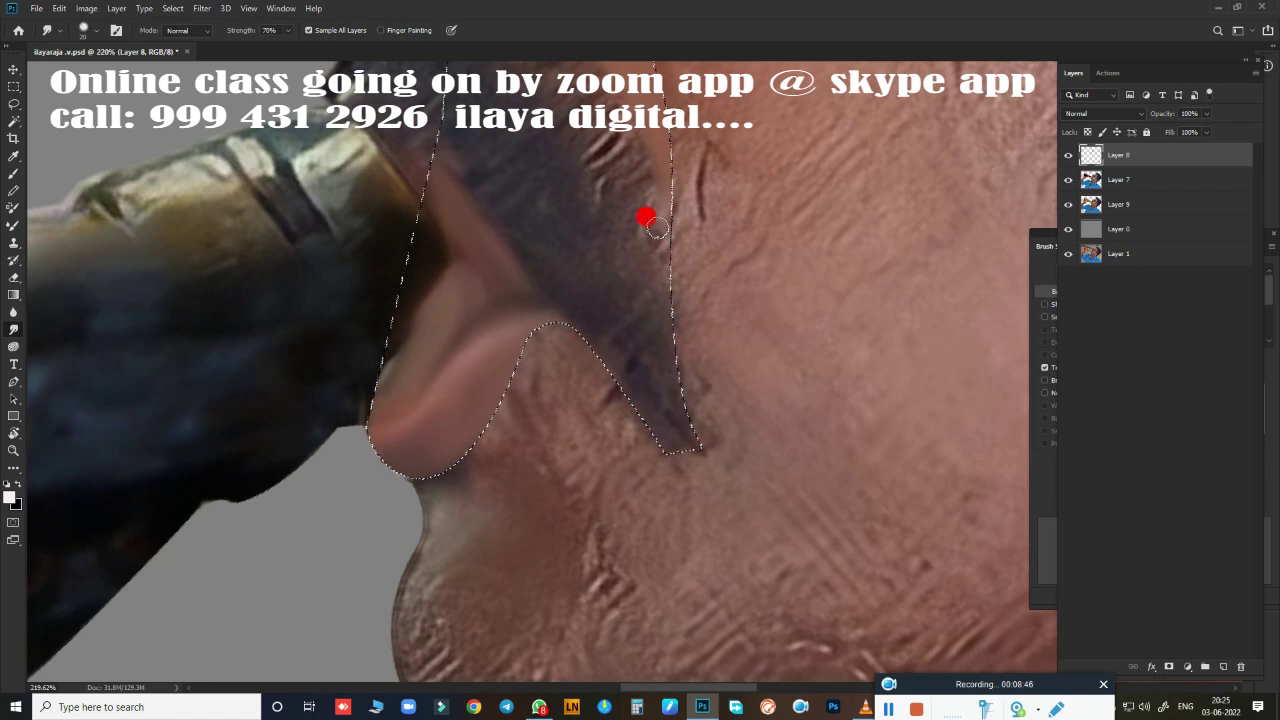
- Smooth the cheek beside the jaw and the lip contour, then deselect
mouse_move(685, 471)
mouse_down()
mouse_move(601, 509)
mouse_move(604, 478)
mouse_move(621, 486)
mouse_move(627, 468)
mouse_up()
key(ctrl+d)
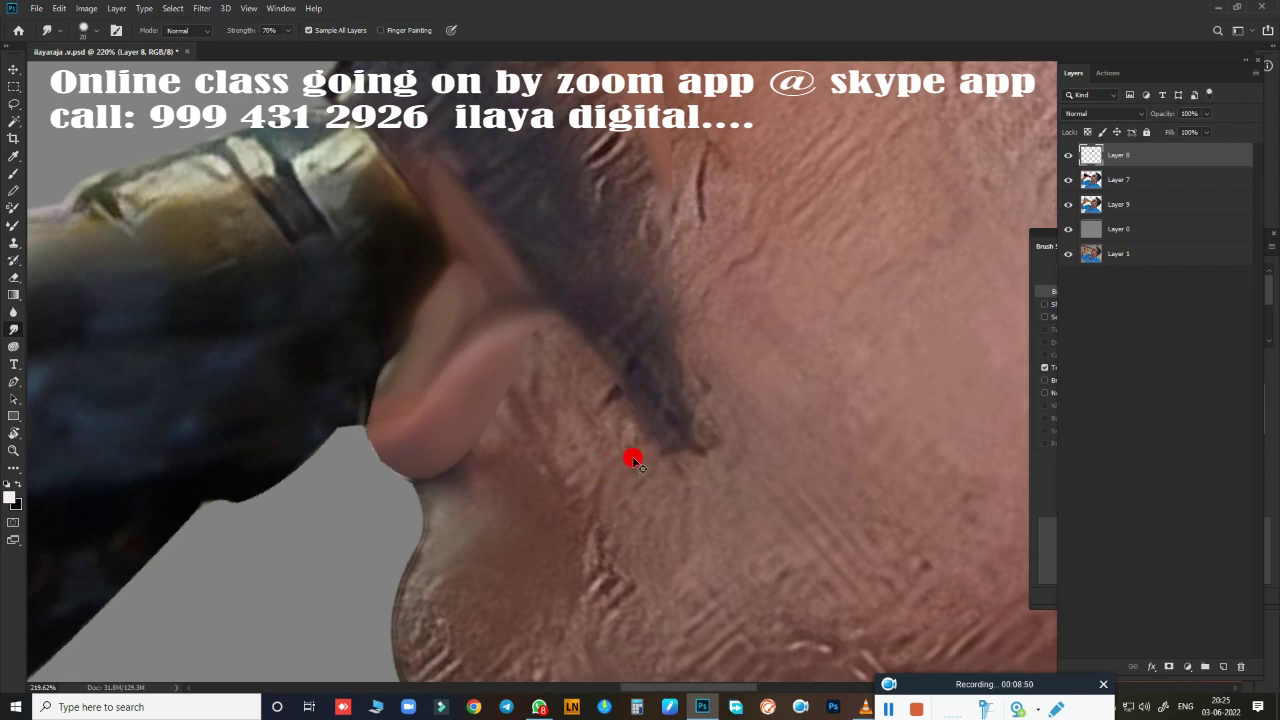
key(ctrl+shift+d)
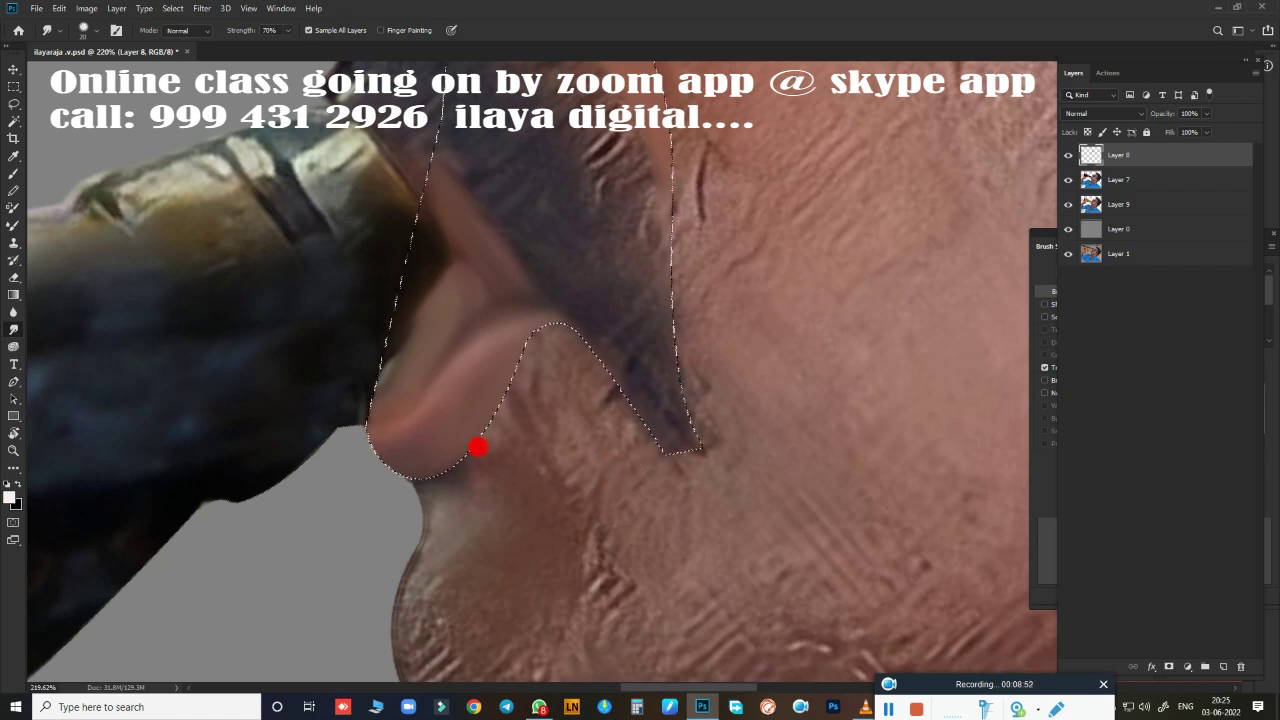
key(ctrl+d)
mouse_move(634, 408)
mouse_down()
mouse_move(620, 326)
mouse_move(672, 313)
mouse_move(660, 357)
mouse_move(605, 375)
mouse_move(563, 270)
mouse_move(560, 194)
mouse_move(551, 205)
mouse_move(531, 189)
mouse_move(591, 200)
mouse_move(633, 265)
mouse_move(656, 268)
mouse_move(606, 323)
mouse_move(453, 350)
mouse_move(449, 307)
mouse_move(439, 310)
mouse_move(471, 303)
mouse_move(534, 206)
mouse_move(511, 269)
mouse_move(546, 208)
mouse_move(471, 331)
mouse_move(481, 303)
mouse_up()
key(ctrl+shift+d)
mouse_move(450, 312)
mouse_down()
mouse_move(603, 272)
mouse_move(559, 352)
mouse_move(592, 230)
mouse_move(606, 309)
mouse_move(634, 297)
mouse_move(526, 320)
mouse_move(524, 365)
mouse_move(543, 400)
mouse_move(571, 371)
mouse_move(524, 311)
mouse_move(557, 314)
mouse_move(534, 317)
mouse_move(529, 251)
mouse_move(558, 155)
mouse_move(606, 371)
mouse_move(490, 360)
mouse_move(469, 449)
mouse_move(631, 523)
mouse_move(729, 406)
mouse_move(694, 382)
mouse_move(666, 334)
mouse_move(614, 351)
mouse_move(654, 354)
mouse_move(588, 469)
mouse_move(614, 411)
mouse_move(589, 297)
mouse_move(553, 288)
mouse_move(551, 306)
mouse_move(571, 306)
mouse_move(569, 437)
mouse_move(591, 454)
mouse_move(560, 457)
mouse_move(593, 468)
mouse_move(560, 466)
mouse_move(574, 437)
mouse_move(545, 240)
mouse_move(549, 337)
mouse_move(543, 291)
mouse_move(577, 163)
mouse_up()
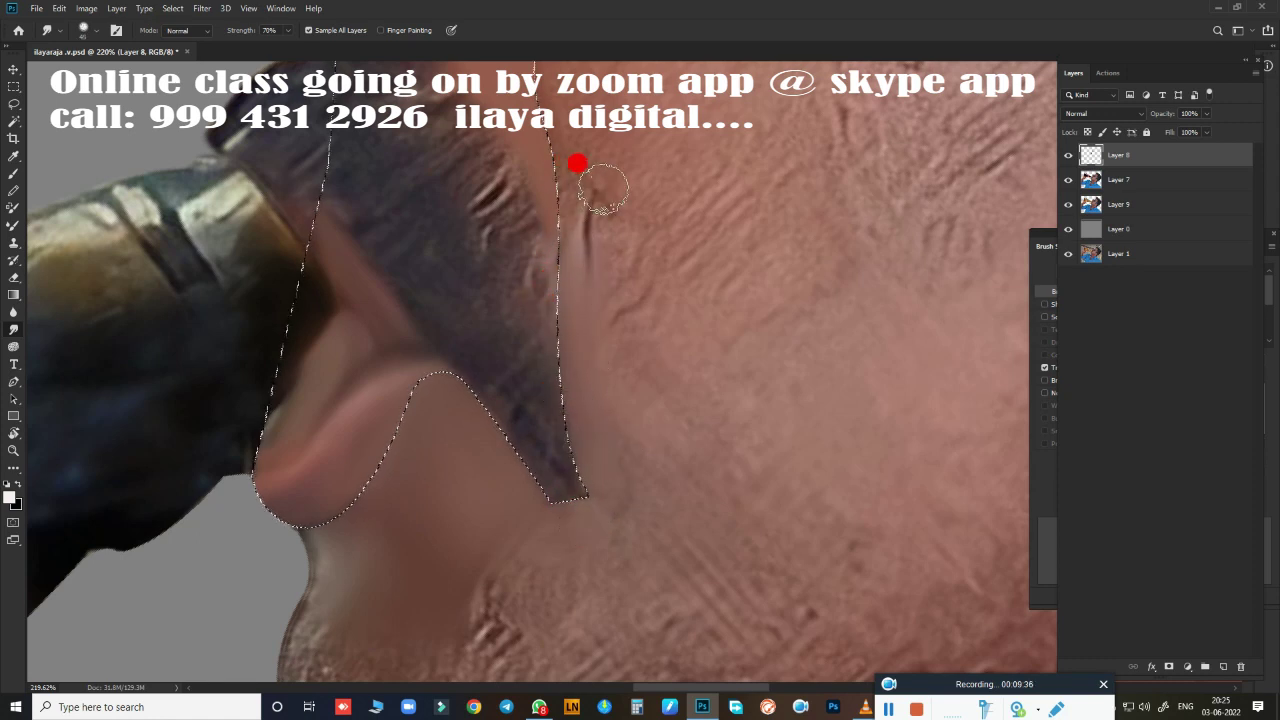
scroll(586, 363, up, 5)
mouse_move(540, 306)
mouse_down()
mouse_move(491, 137)
mouse_move(505, 148)
mouse_move(506, 249)
mouse_move(543, 423)
mouse_move(520, 477)
mouse_move(542, 479)
mouse_move(520, 557)
mouse_move(549, 434)
mouse_move(541, 560)
mouse_move(560, 414)
mouse_move(597, 440)
mouse_up()
key(ctrl+d)
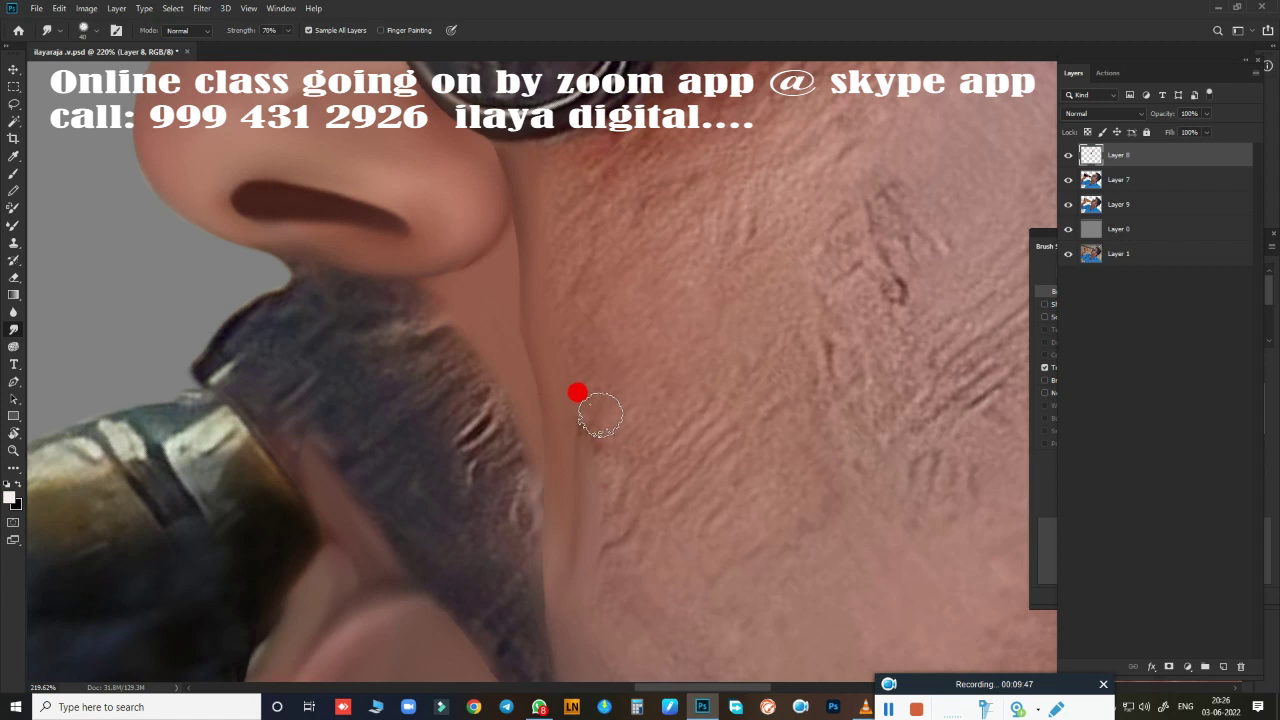
- Rotate the view, then smudge the skin beneath the lower glasses rim and along the nostril edge
key(r)
mouse_move(368, 381)
mouse_down()
mouse_move(437, 529)
mouse_move(531, 449)
mouse_move(820, 351)
mouse_move(697, 323)
mouse_up()
key(r)
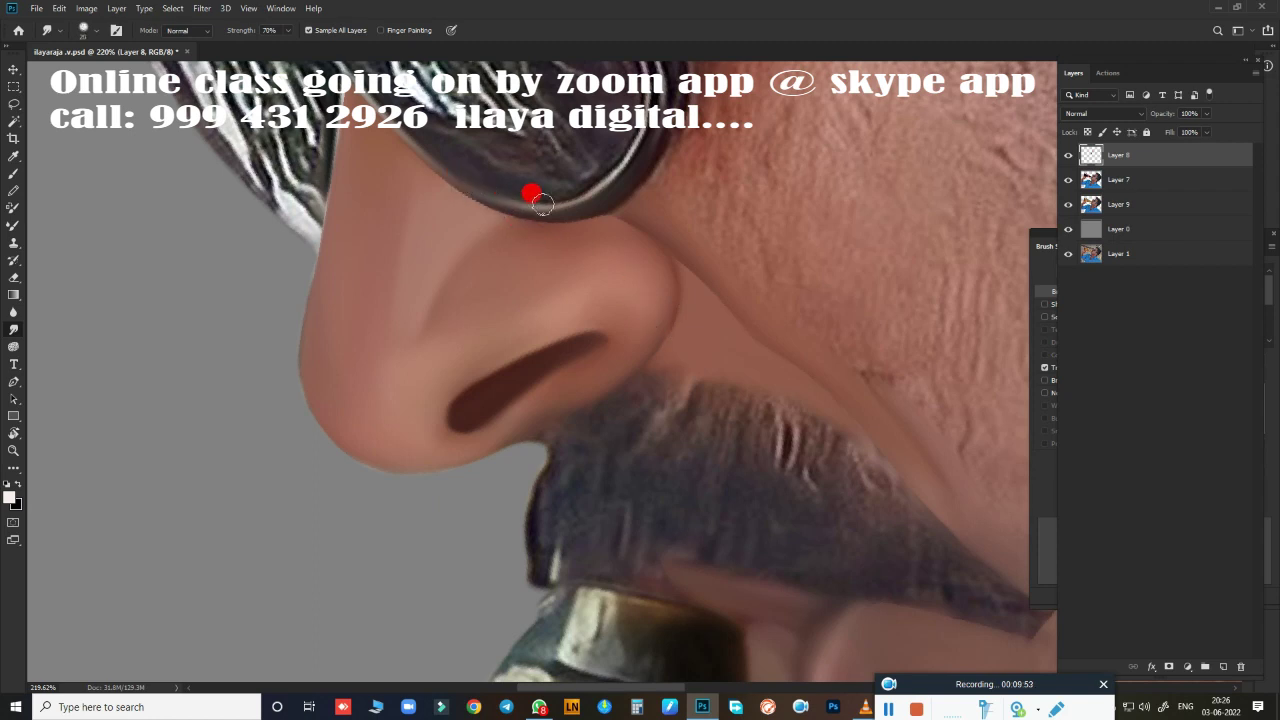
drag(612, 198, 535, 219)
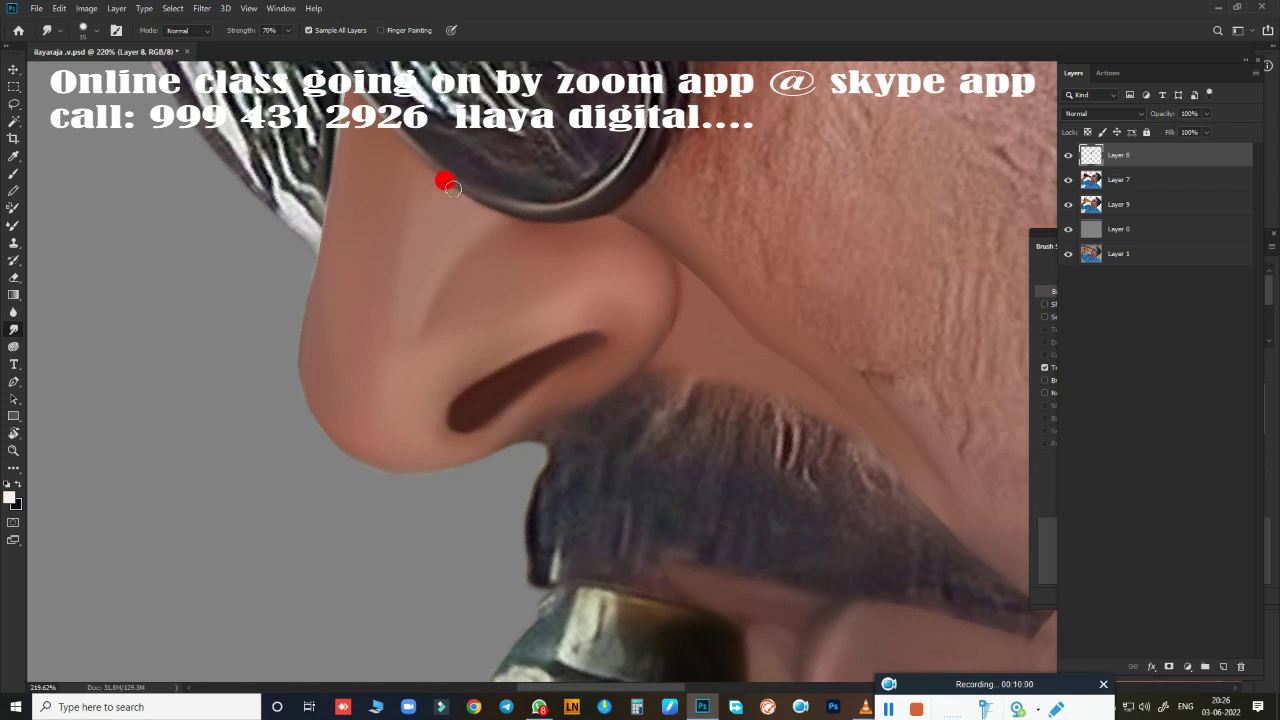
drag(589, 200, 668, 290)
mouse_move(641, 363)
mouse_down()
mouse_move(668, 316)
mouse_move(662, 258)
mouse_move(652, 350)
mouse_move(660, 262)
mouse_move(635, 369)
mouse_move(709, 233)
mouse_move(677, 235)
mouse_move(700, 271)
mouse_move(680, 249)
mouse_move(731, 314)
mouse_move(795, 371)
mouse_move(819, 374)
mouse_move(880, 448)
mouse_move(848, 391)
mouse_move(797, 390)
mouse_up()
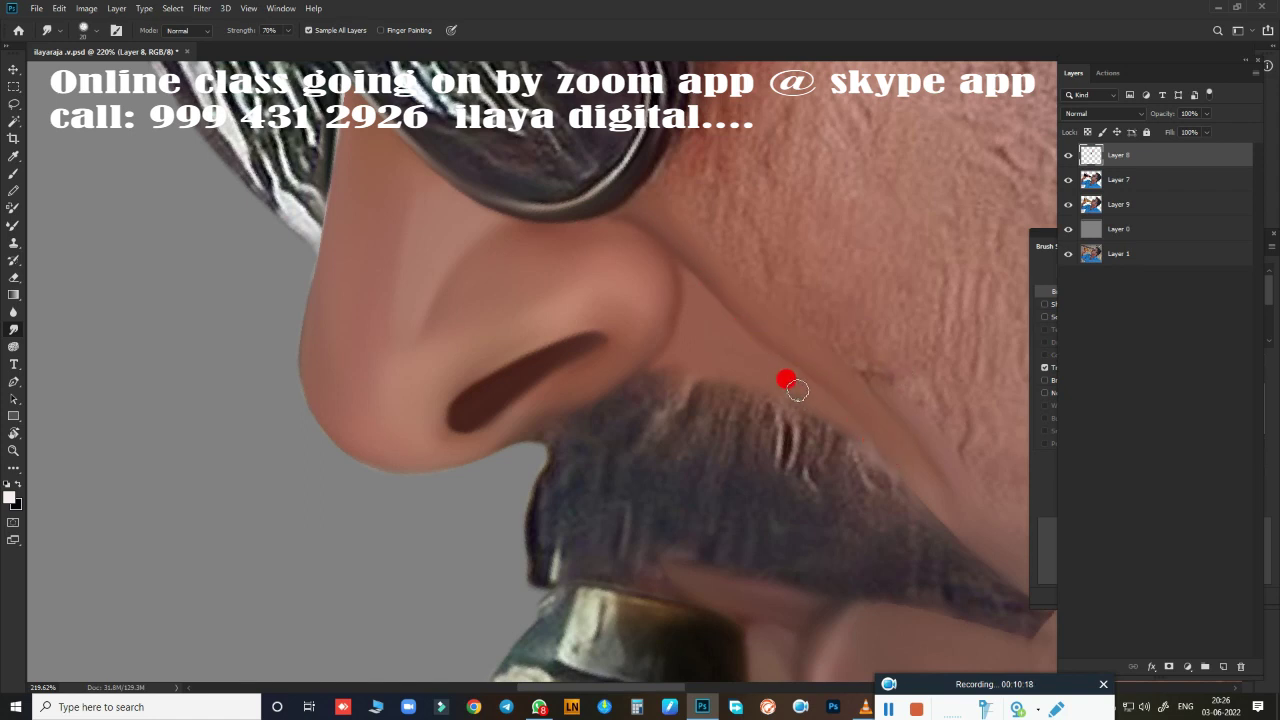
scroll(786, 375, down, 3)
scroll(600, 440, down, 2)
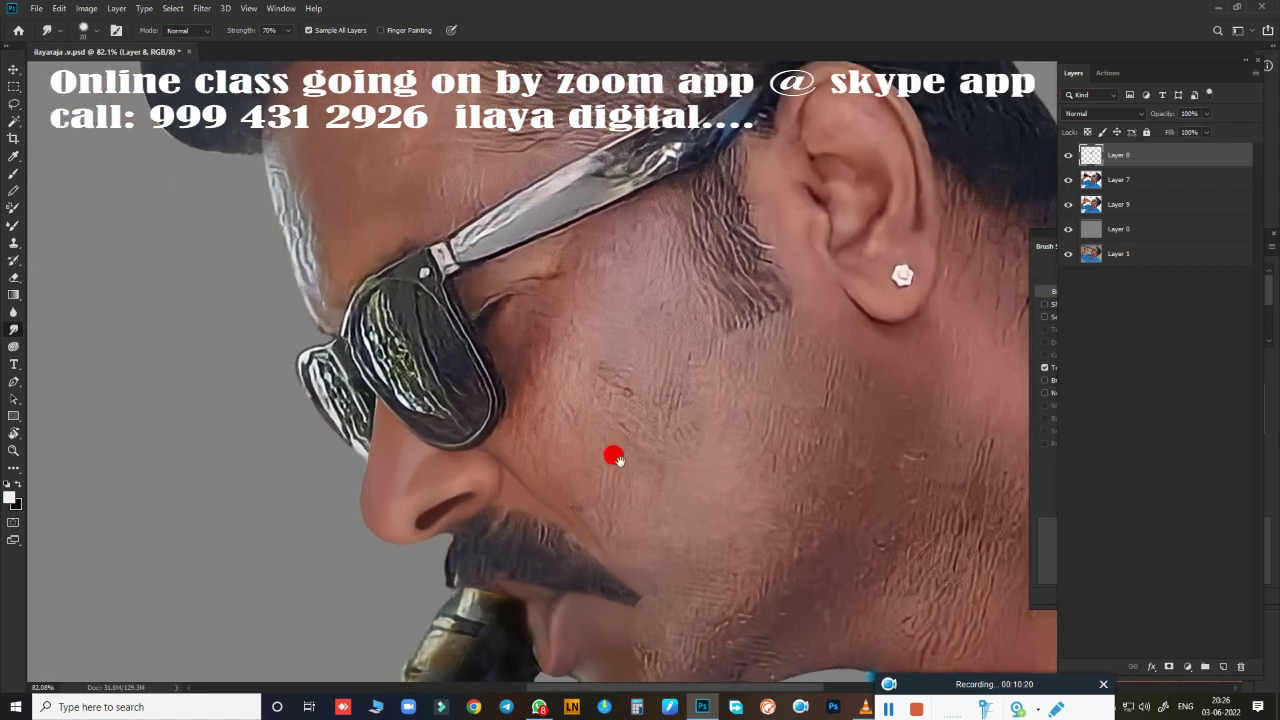
- Pan, zoom and rotate the view to frame the tilted chin
drag(613, 456, 608, 351)
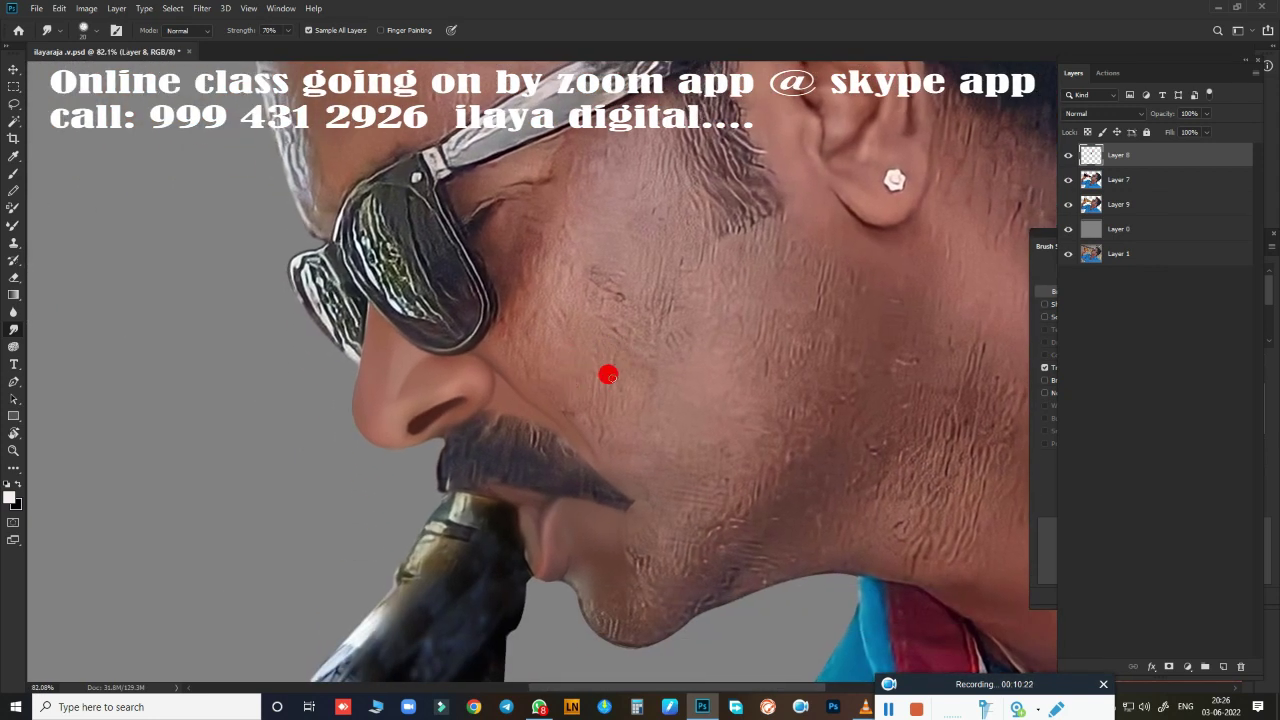
scroll(645, 476, down, 2)
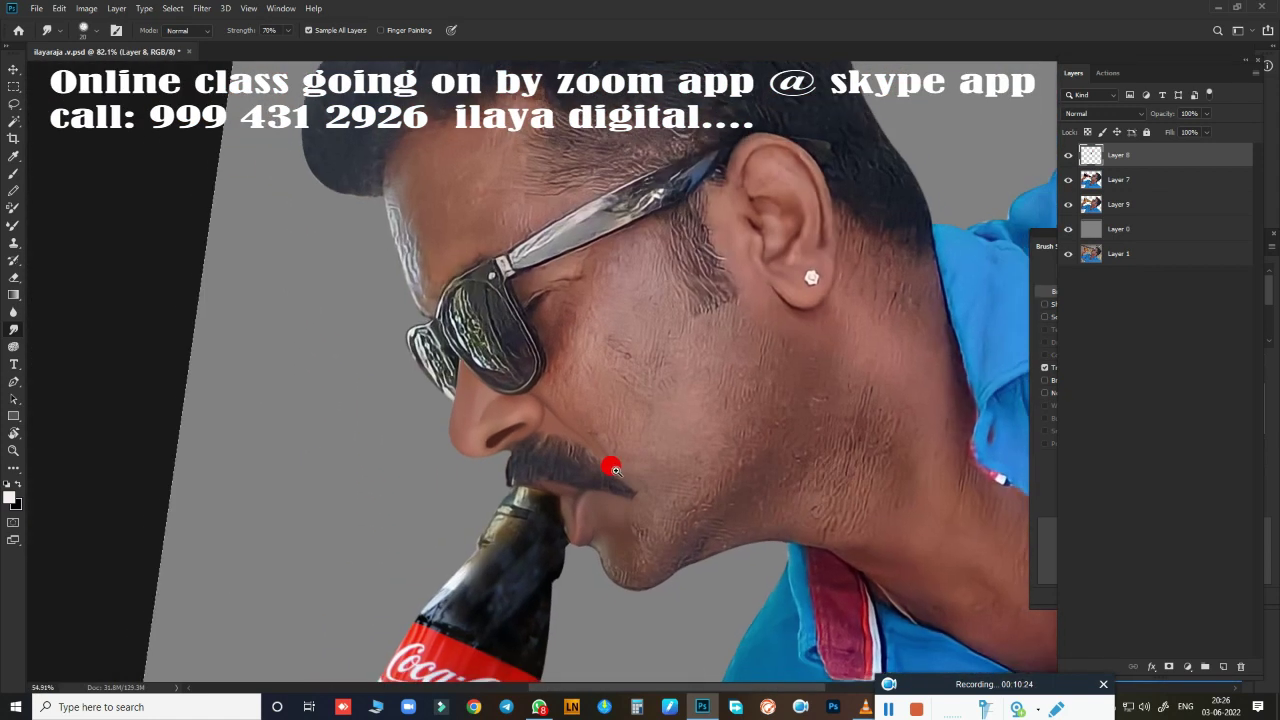
drag(608, 463, 651, 309)
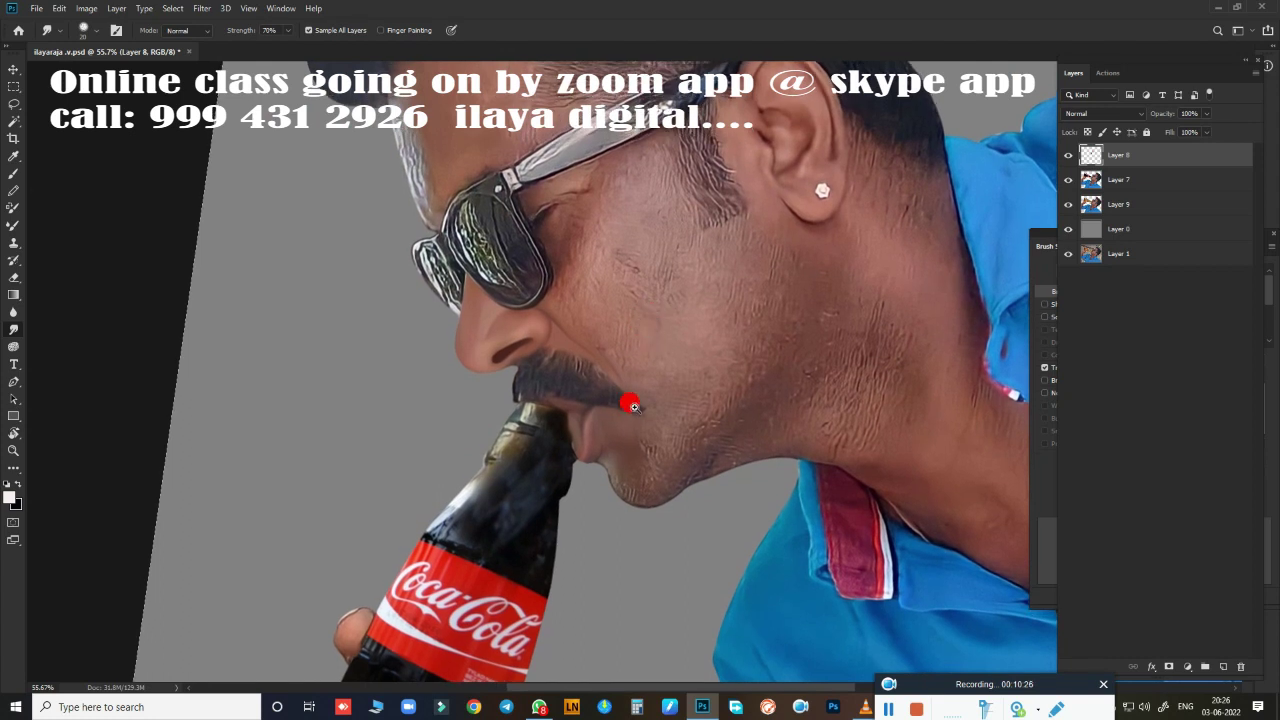
scroll(632, 410, up, 2)
scroll(640, 430, down, 2)
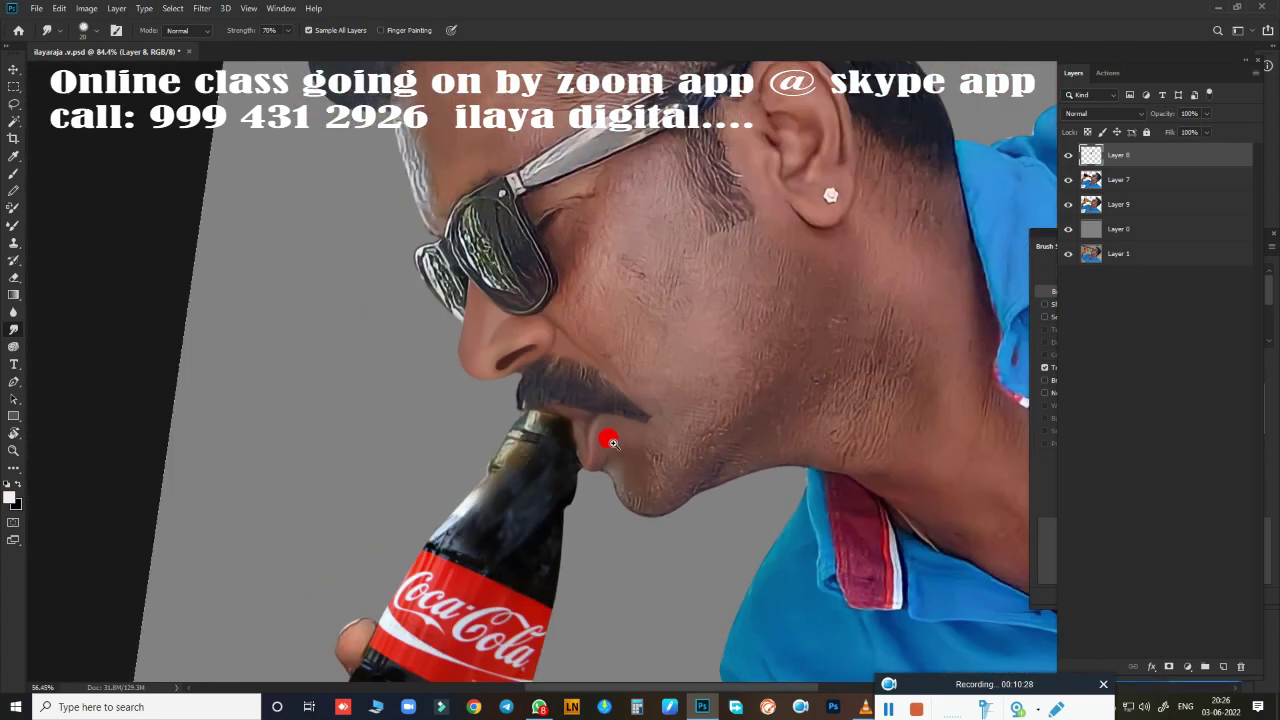
scroll(606, 434, down, 1)
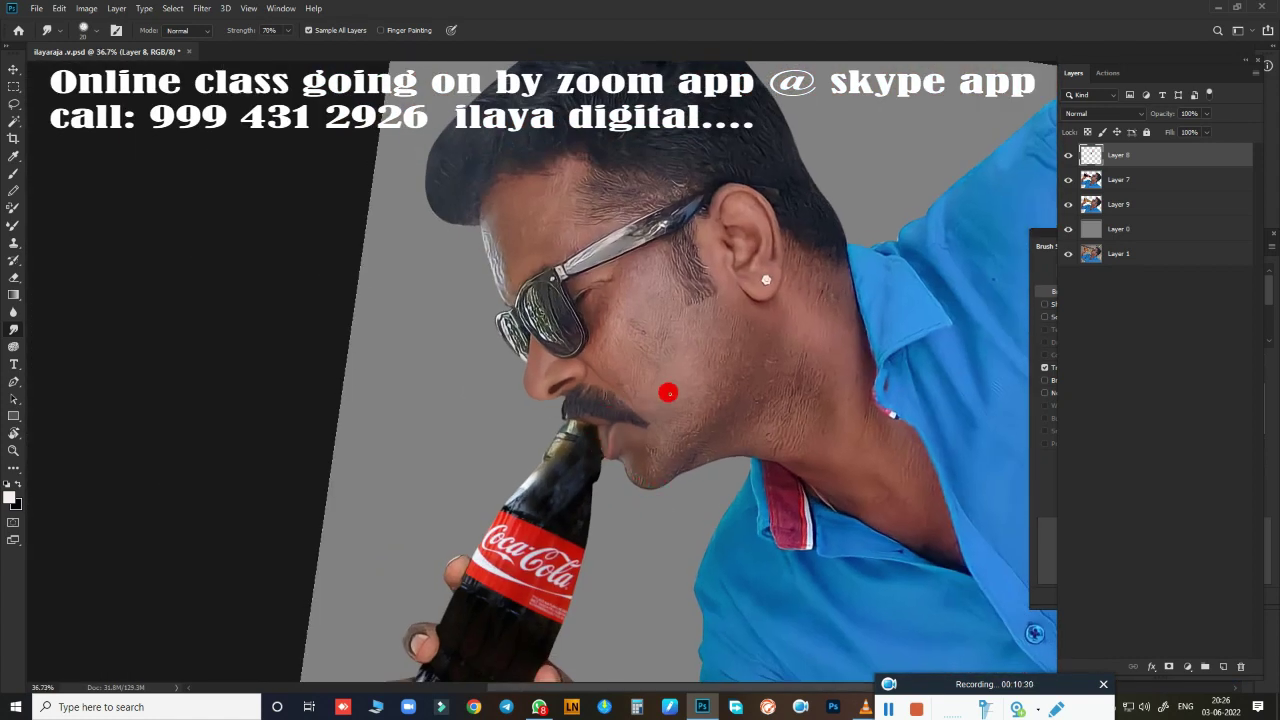
key(r)
mouse_move(680, 366)
mouse_down()
mouse_move(737, 394)
mouse_move(691, 397)
mouse_up()
scroll(693, 384, up, 2)
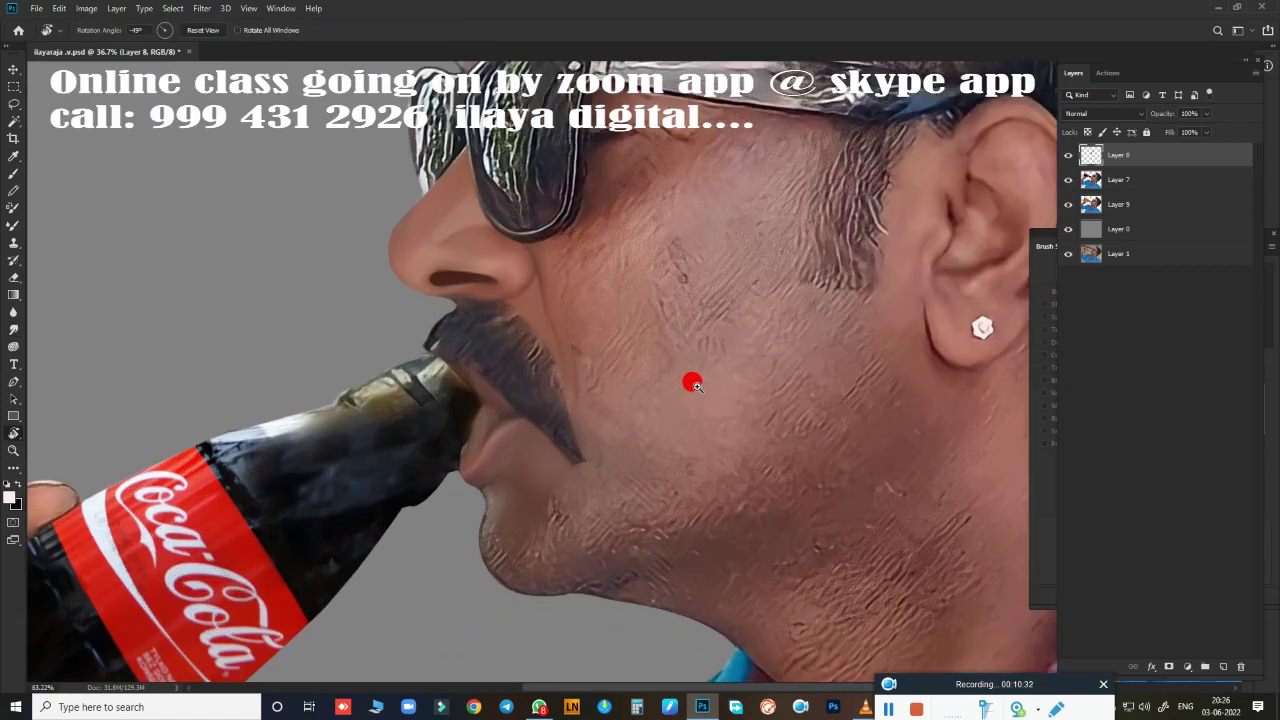
scroll(670, 388, up, 1)
scroll(760, 290, up, 1)
scroll(690, 340, up, 1)
scroll(711, 367, up, 1)
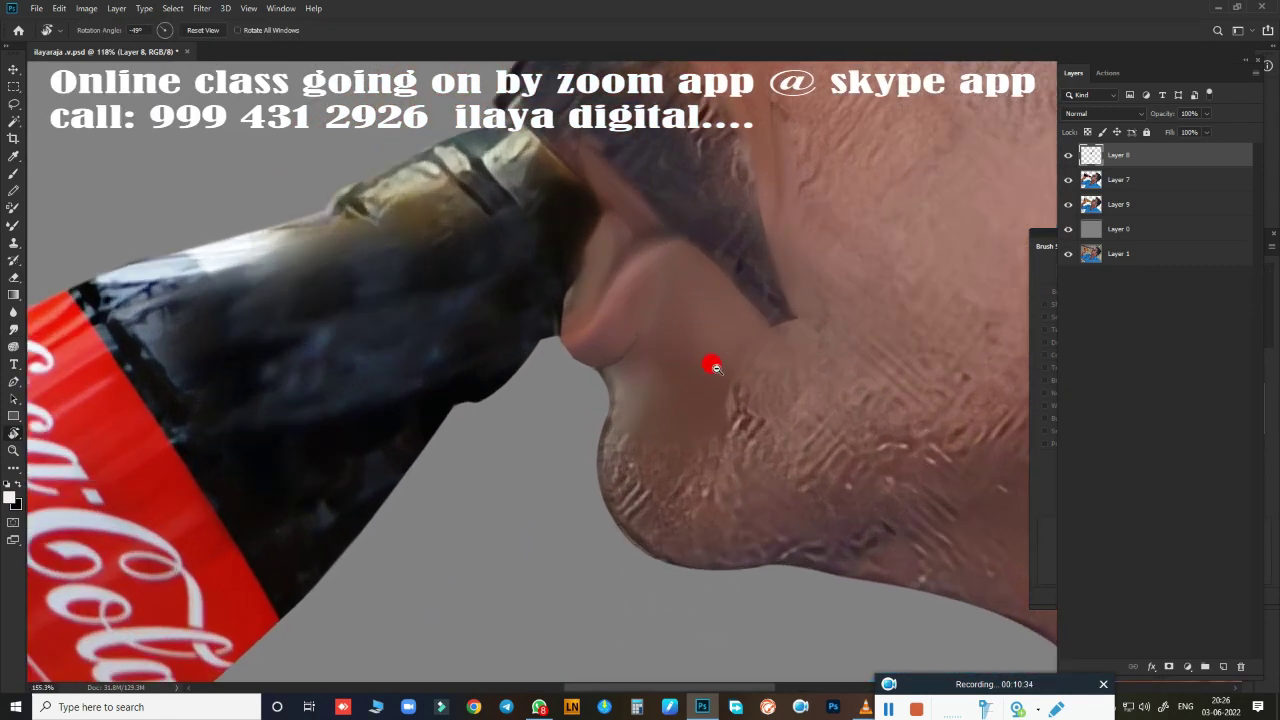
scroll(711, 367, up, 1)
- Trace a pen path around the lower lip and along the bottom of the chin
key(p)
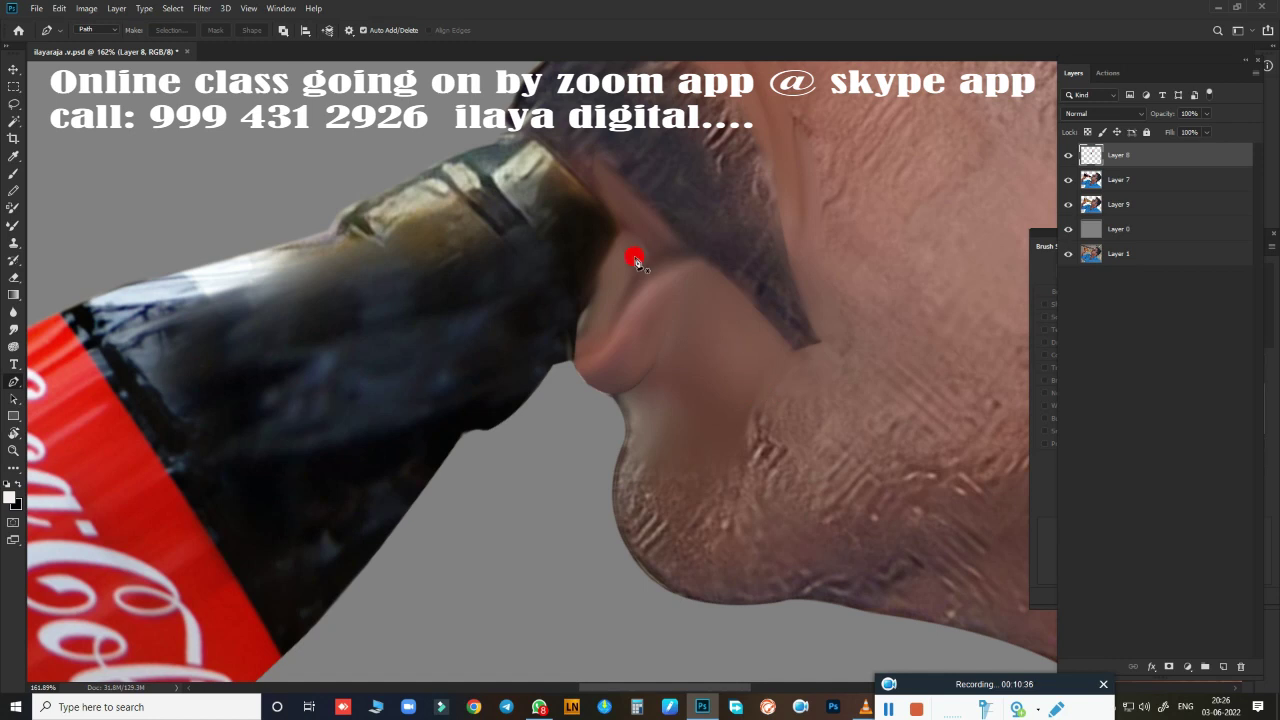
click(670, 252)
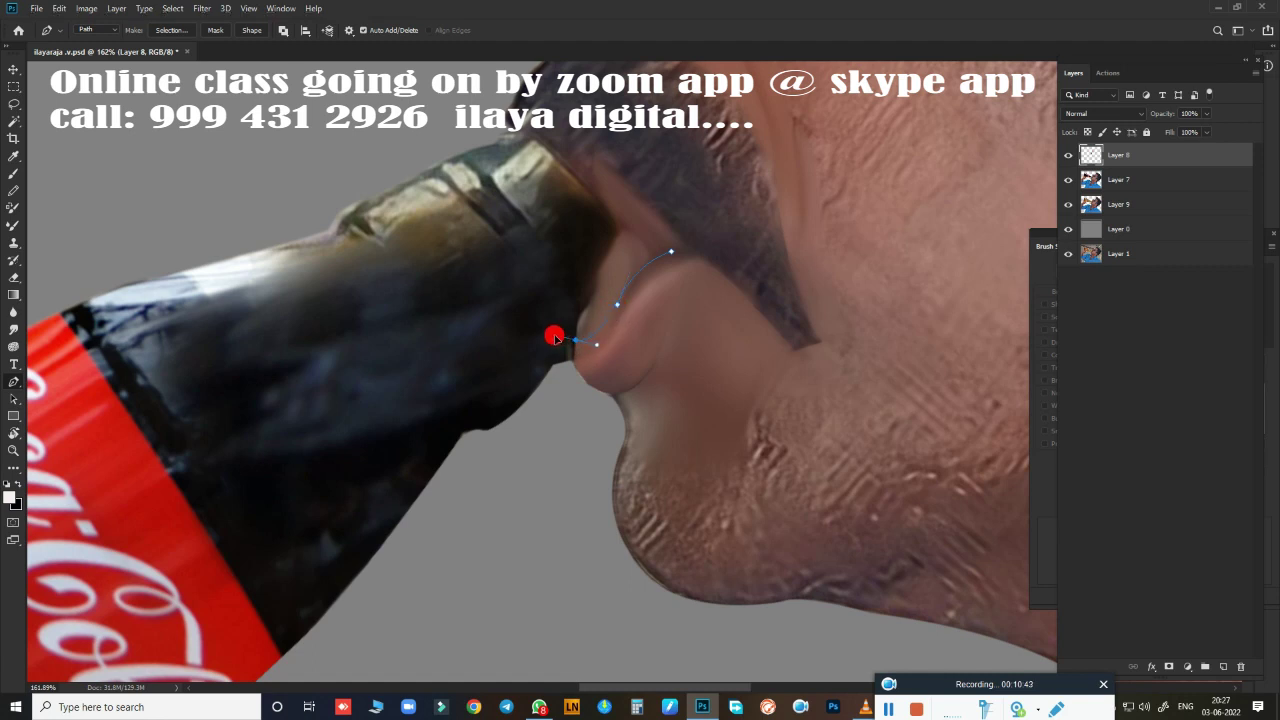
mouse_move(551, 337)
mouse_down()
mouse_move(571, 337)
mouse_move(582, 375)
mouse_up()
drag(792, 602, 884, 582)
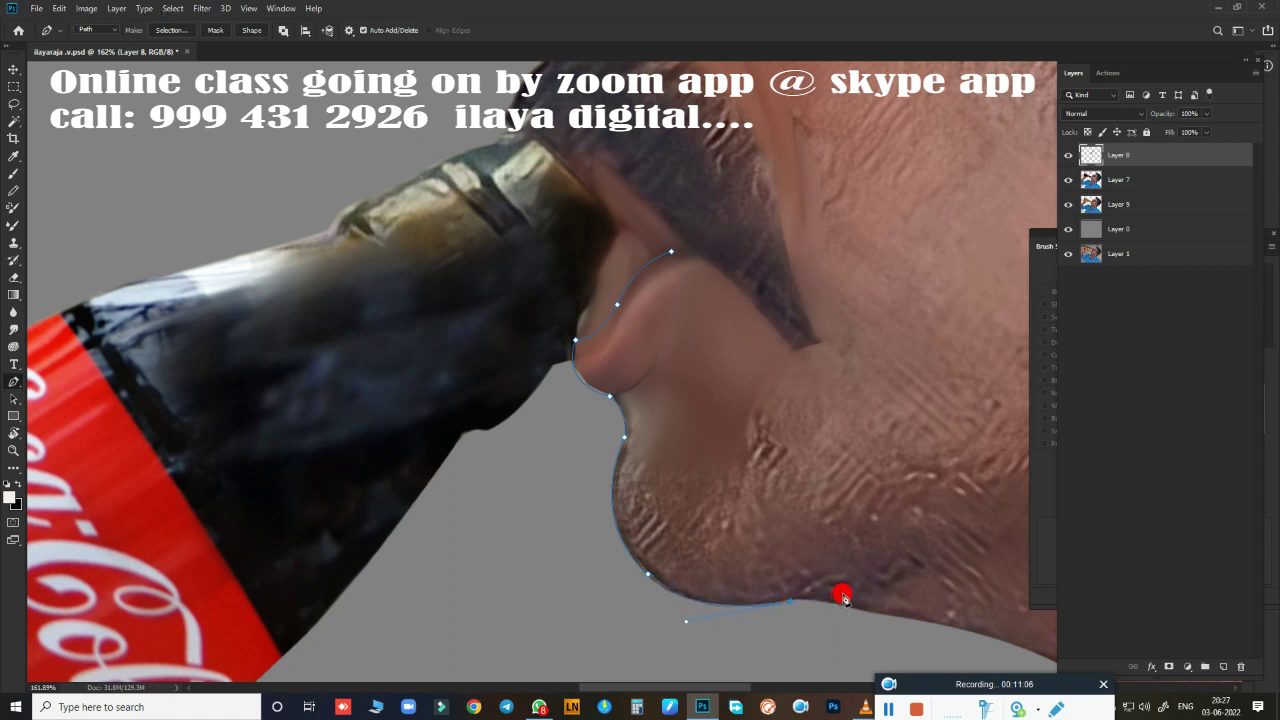
drag(844, 546, 728, 573)
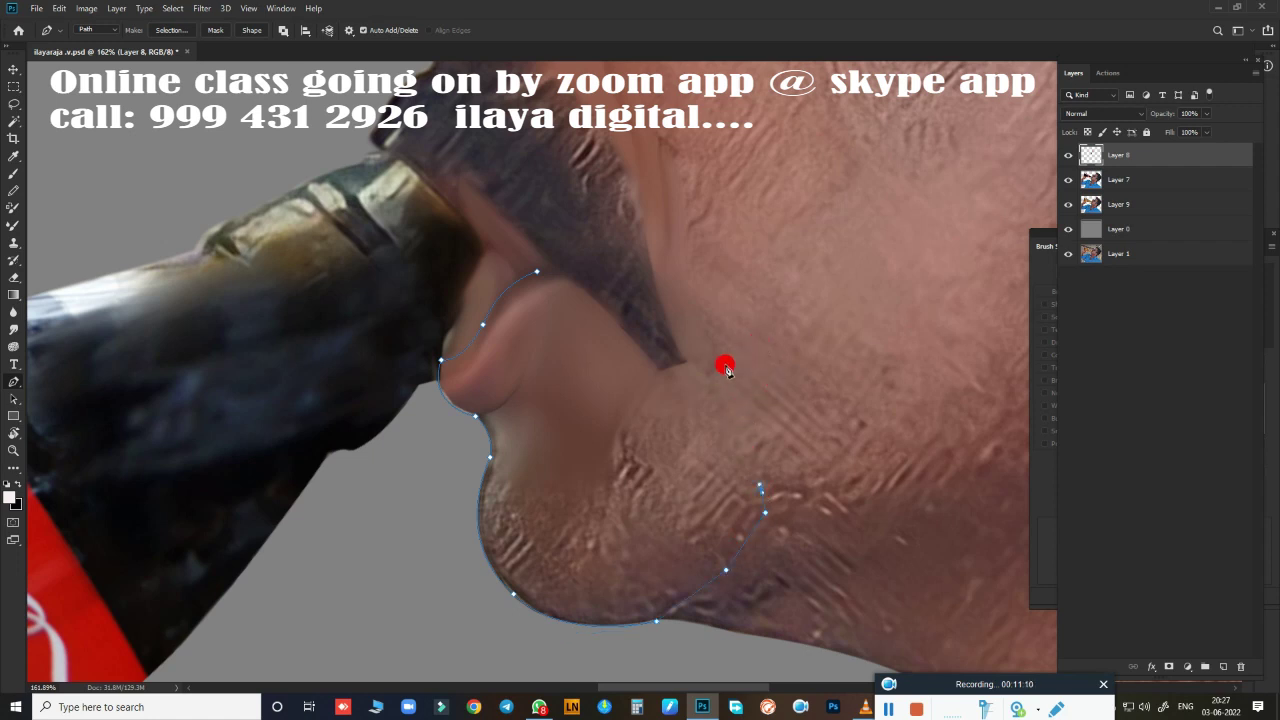
- Load the path as a selection, smudge the cheek, lip and chin skin toward the neck, then deselect
key(ctrl+Return)
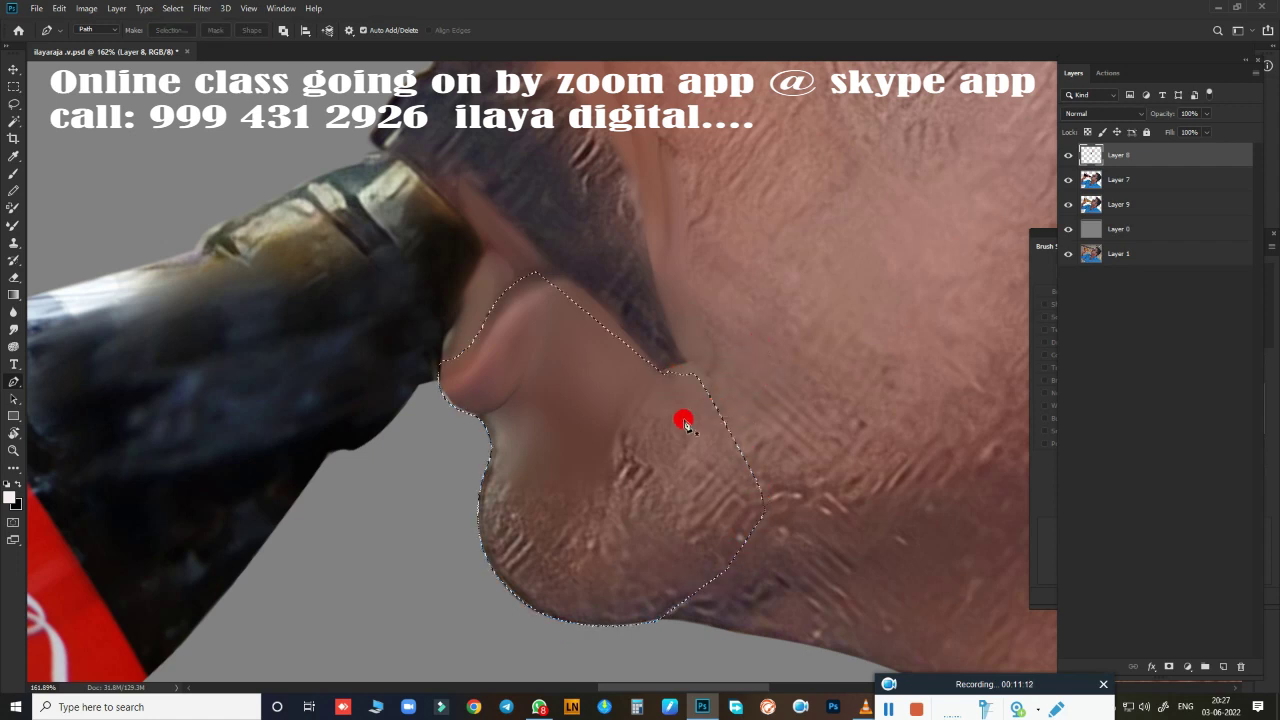
key(r)
drag(651, 431, 511, 405)
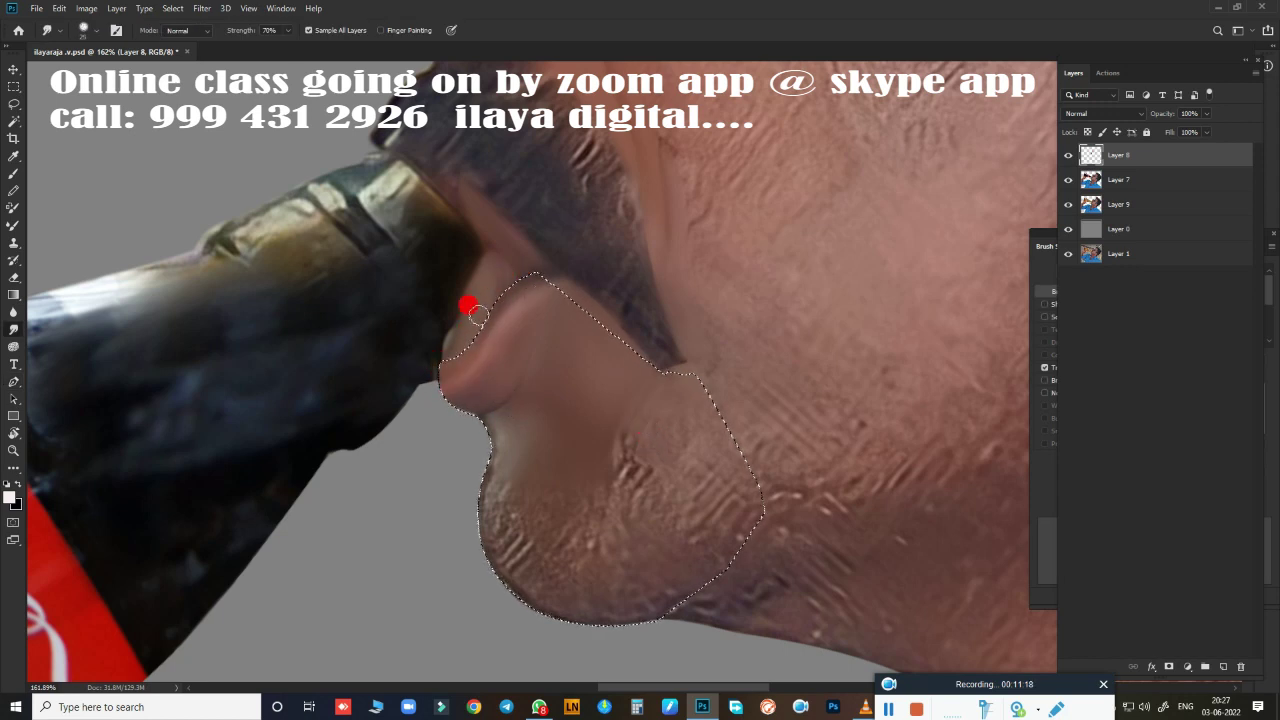
mouse_move(506, 318)
mouse_down()
mouse_move(580, 346)
mouse_move(541, 380)
mouse_move(486, 386)
mouse_move(504, 412)
mouse_move(463, 474)
mouse_move(481, 455)
mouse_move(512, 468)
mouse_up()
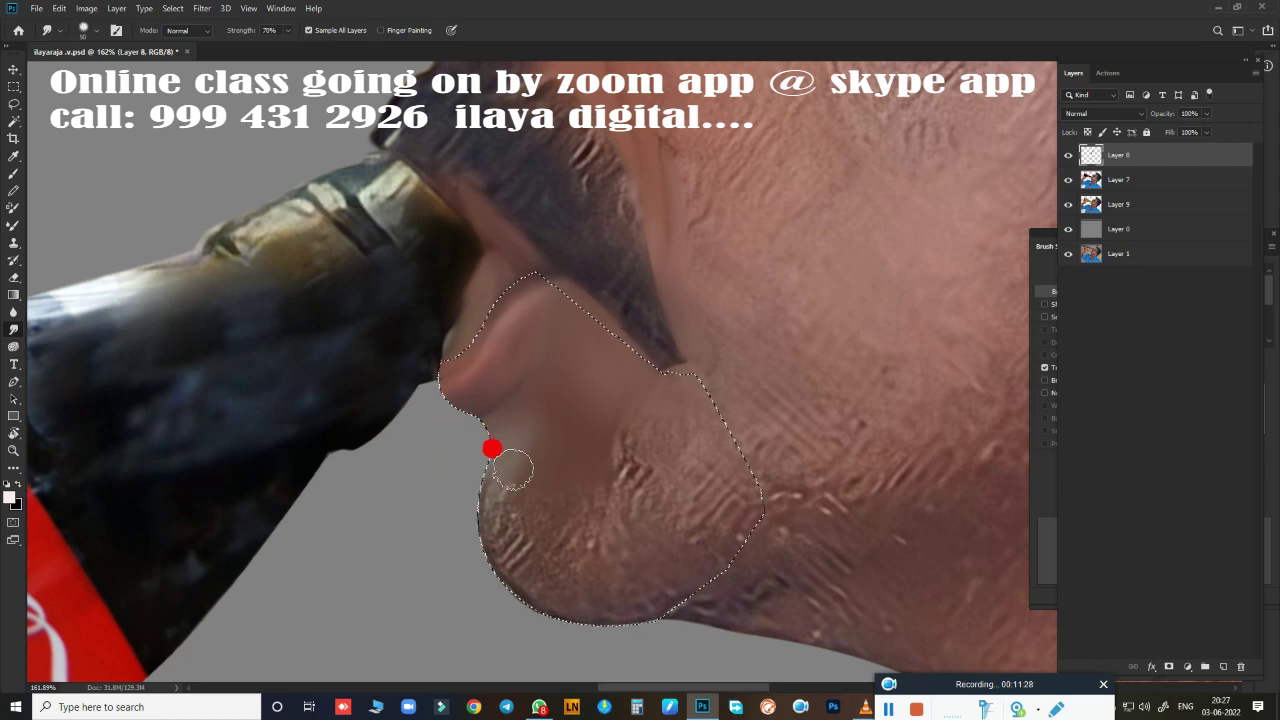
drag(480, 513, 500, 573)
mouse_move(493, 509)
mouse_down()
mouse_move(587, 611)
mouse_move(594, 497)
mouse_move(560, 451)
mouse_move(531, 514)
mouse_move(525, 503)
mouse_move(580, 588)
mouse_move(574, 500)
mouse_move(600, 466)
mouse_move(622, 482)
mouse_move(657, 429)
mouse_move(640, 446)
mouse_move(640, 514)
mouse_move(614, 566)
mouse_move(666, 586)
mouse_move(643, 586)
mouse_move(589, 627)
mouse_move(700, 591)
mouse_move(574, 523)
mouse_move(586, 503)
mouse_move(562, 452)
mouse_move(523, 457)
mouse_move(569, 614)
mouse_move(634, 611)
mouse_move(686, 429)
mouse_move(709, 457)
mouse_move(714, 537)
mouse_move(681, 550)
mouse_move(671, 509)
mouse_move(729, 537)
mouse_move(829, 480)
mouse_move(837, 508)
mouse_up()
key(ctrl+d)
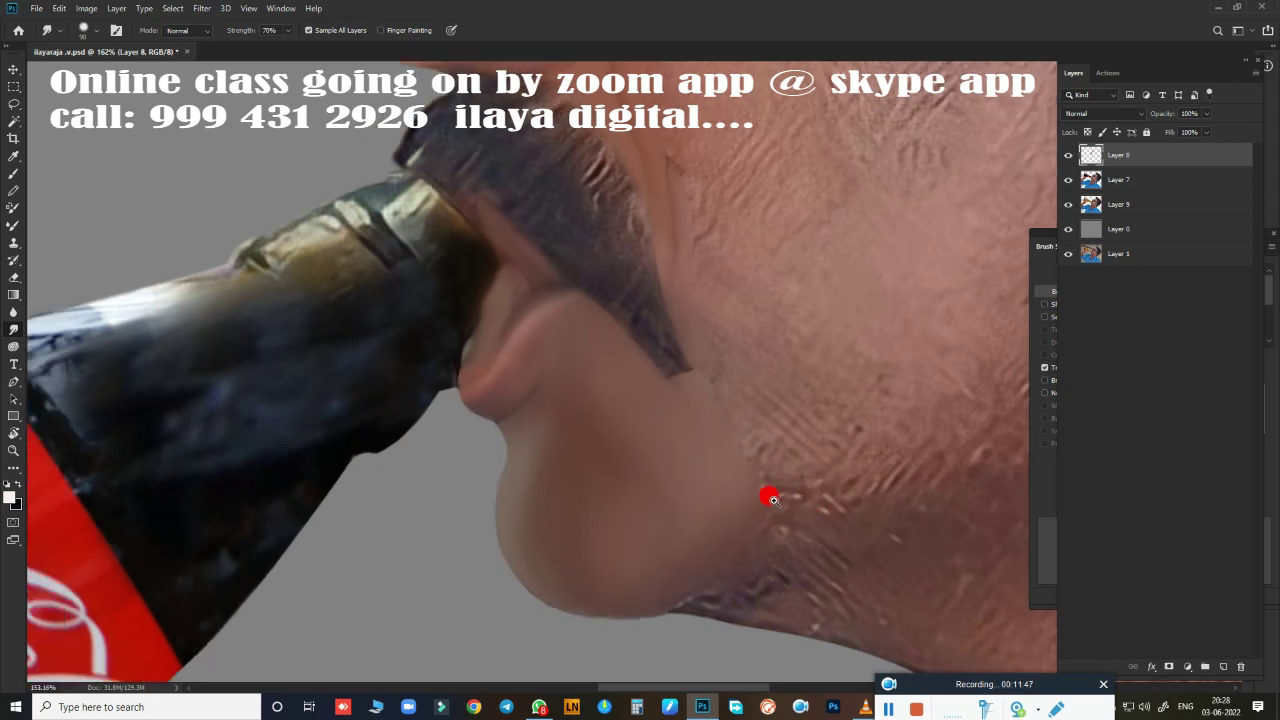
- Zoom in and start a pen outline on the cheek below the sunglasses
scroll(766, 491, down, 5)
scroll(726, 381, up, 1)
scroll(729, 394, up, 1)
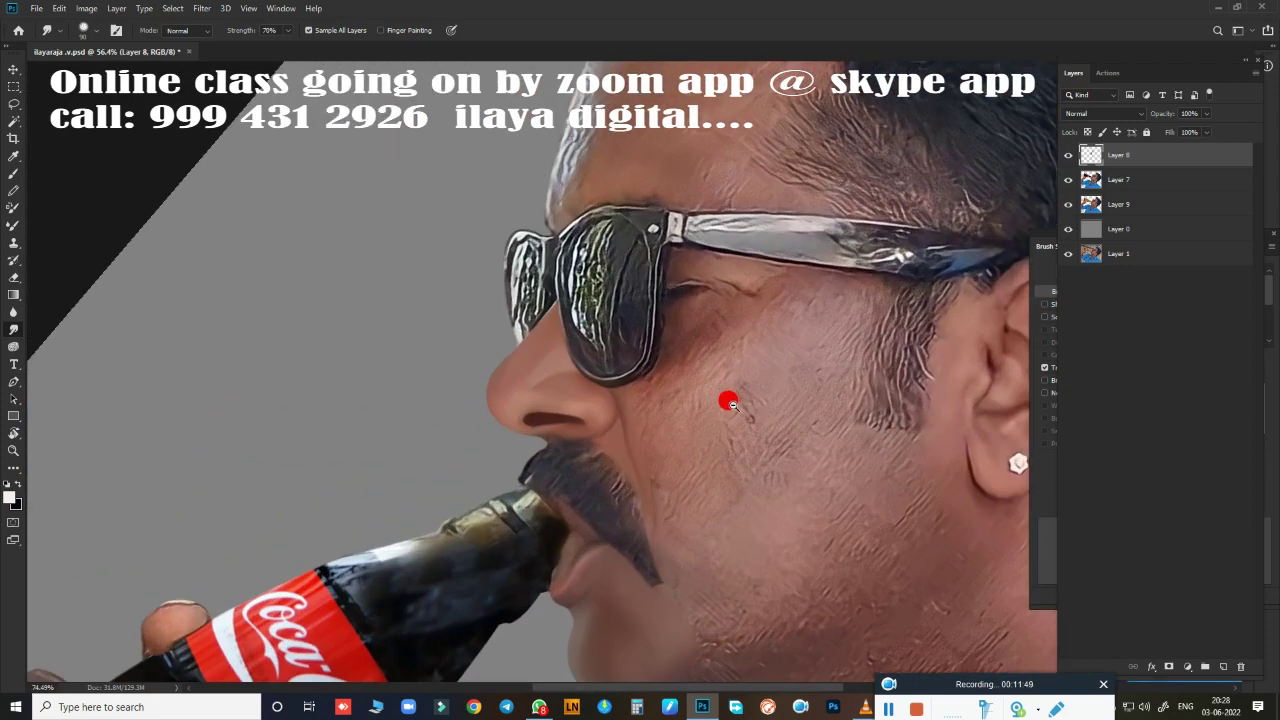
scroll(740, 396, up, 1)
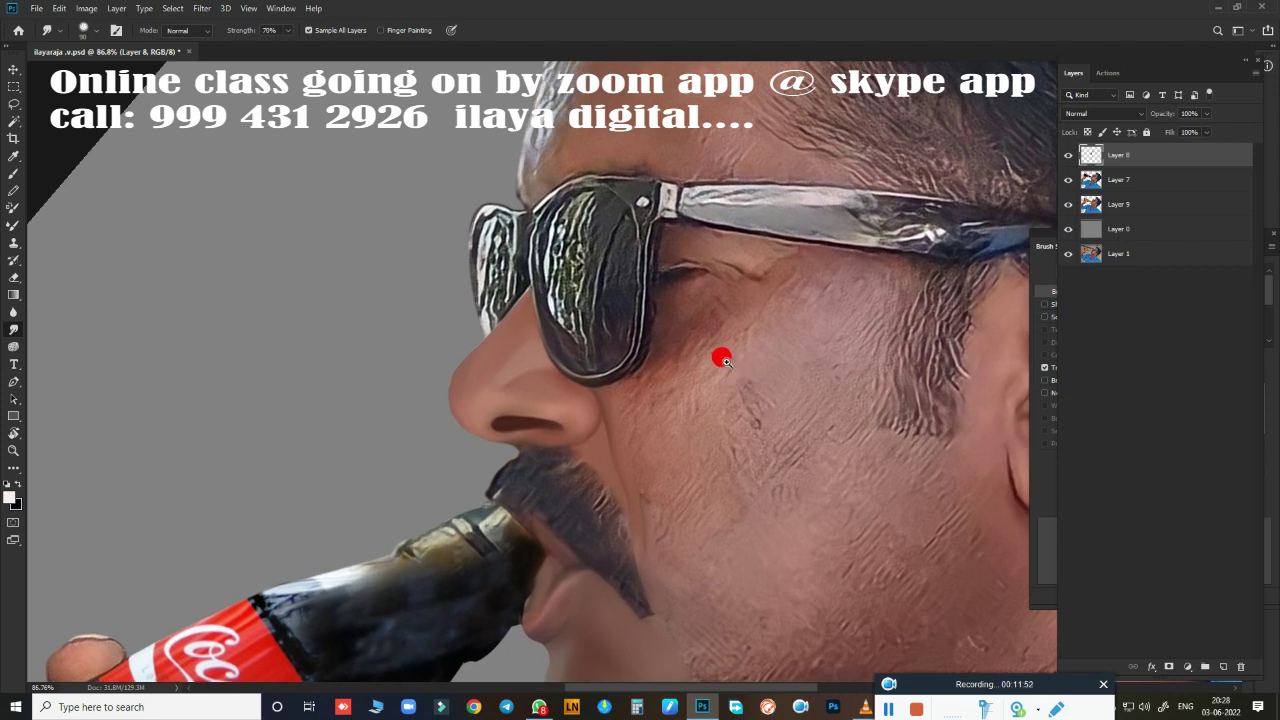
scroll(729, 363, up, 2)
scroll(614, 363, down, 3)
scroll(734, 380, up, 3)
scroll(749, 393, up, 1)
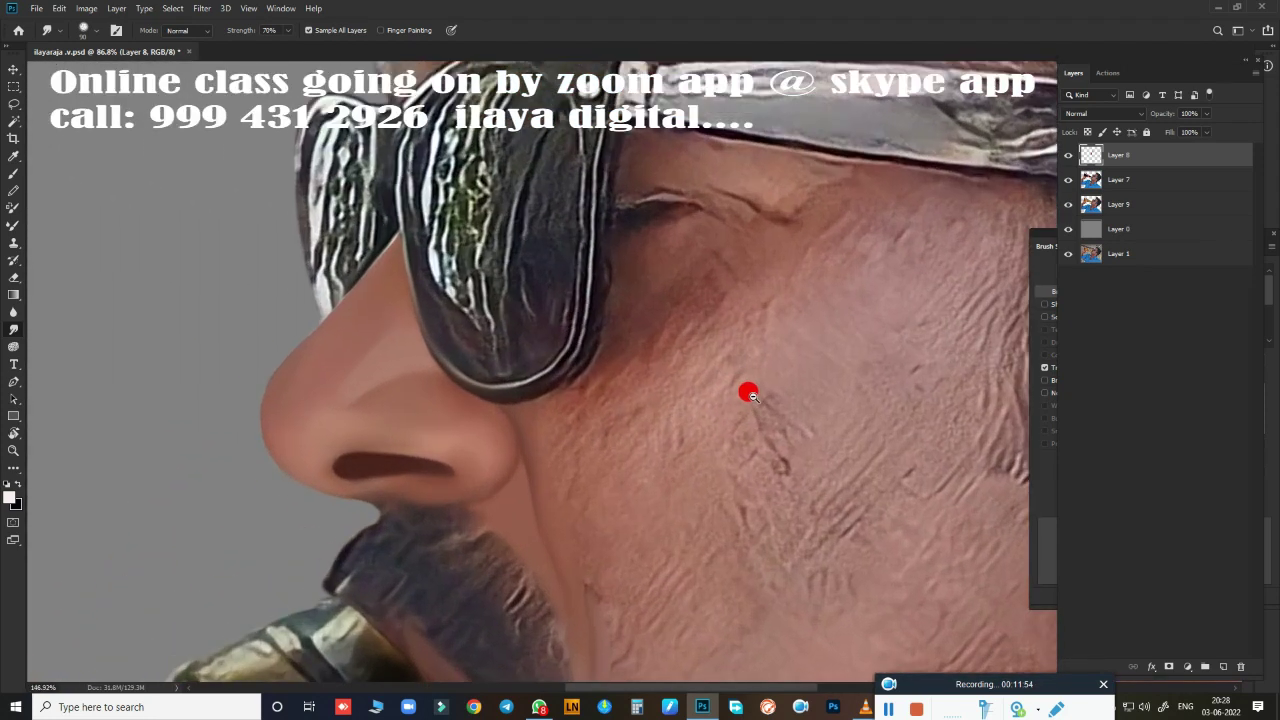
key(p)
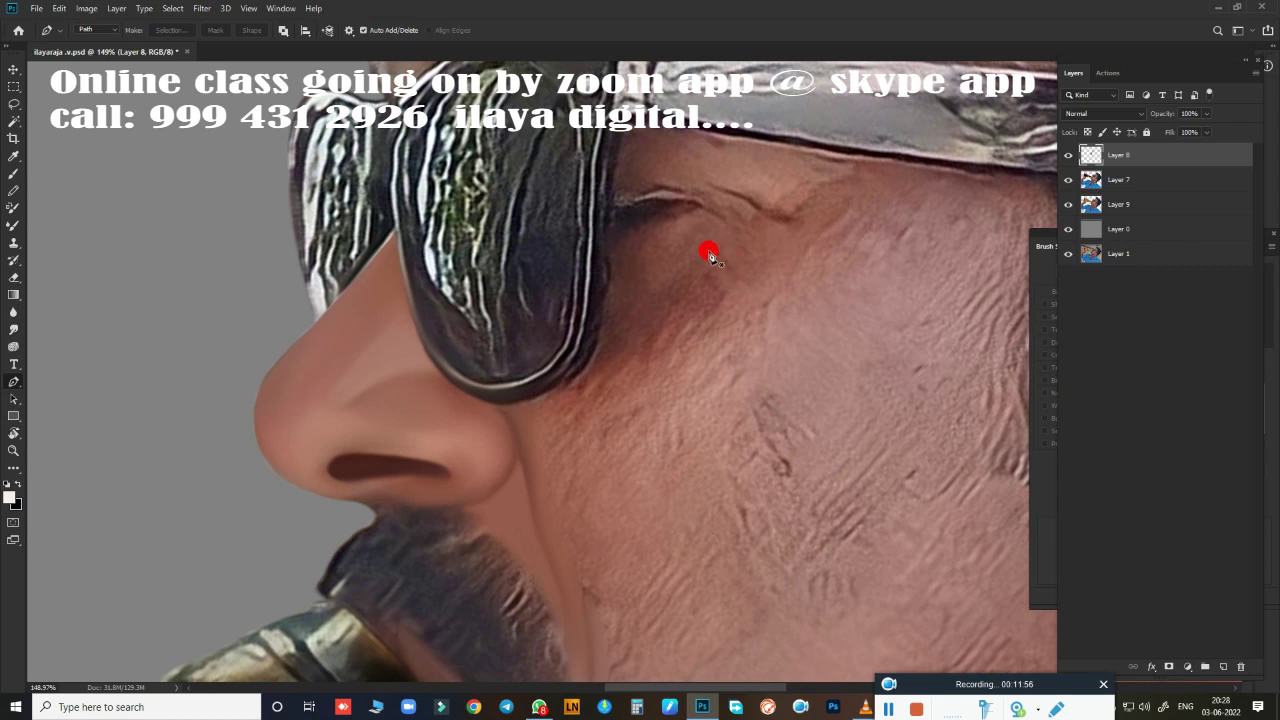
click(714, 250)
drag(577, 352, 568, 372)
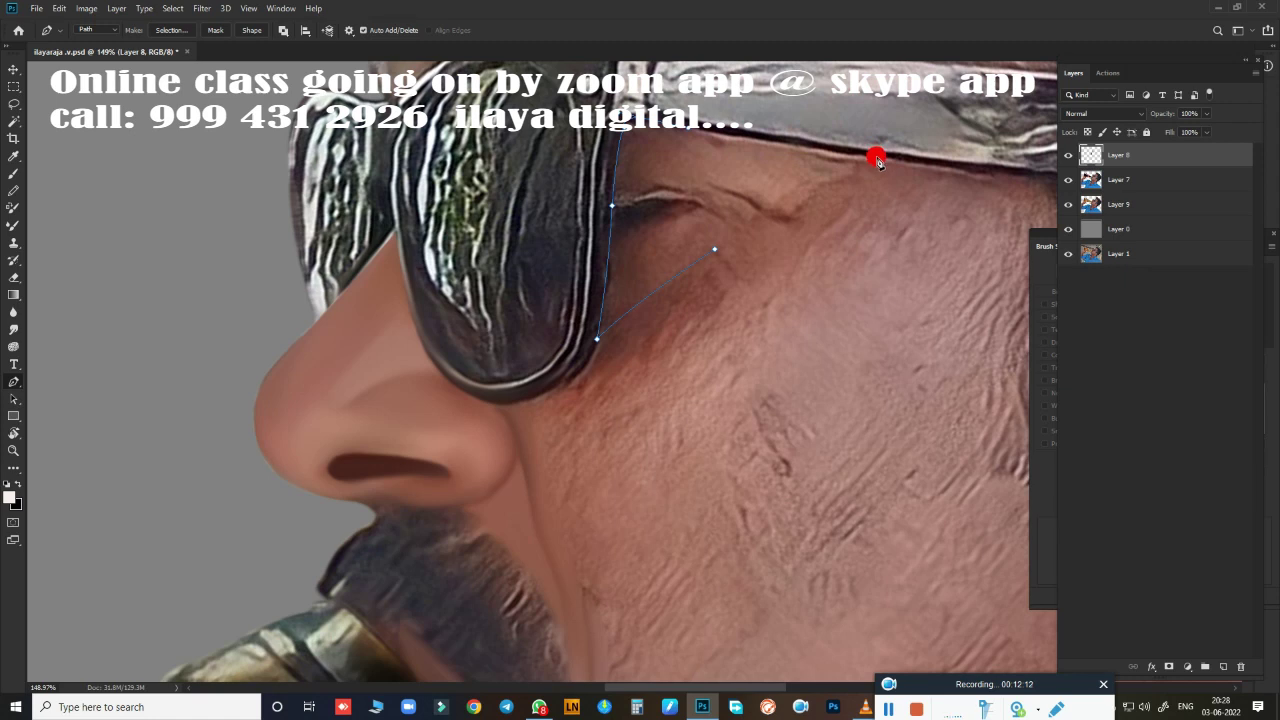
- Redo the outline down the cheek and back to the eye corner, making it a selection
scroll(903, 214, down, 5)
scroll(849, 283, down, 2)
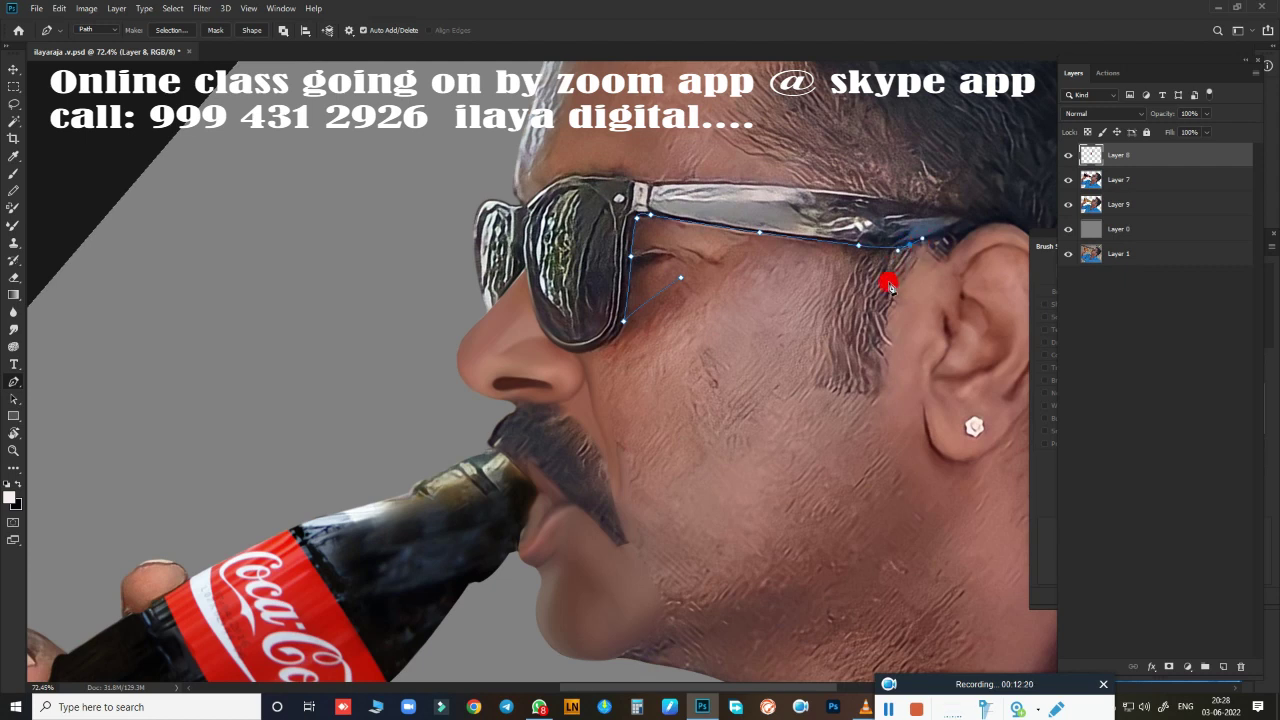
key(ctrl+z)
key(ctrl+z)
key(ctrl+z)
click(820, 382)
drag(724, 288, 745, 224)
key(Escape)
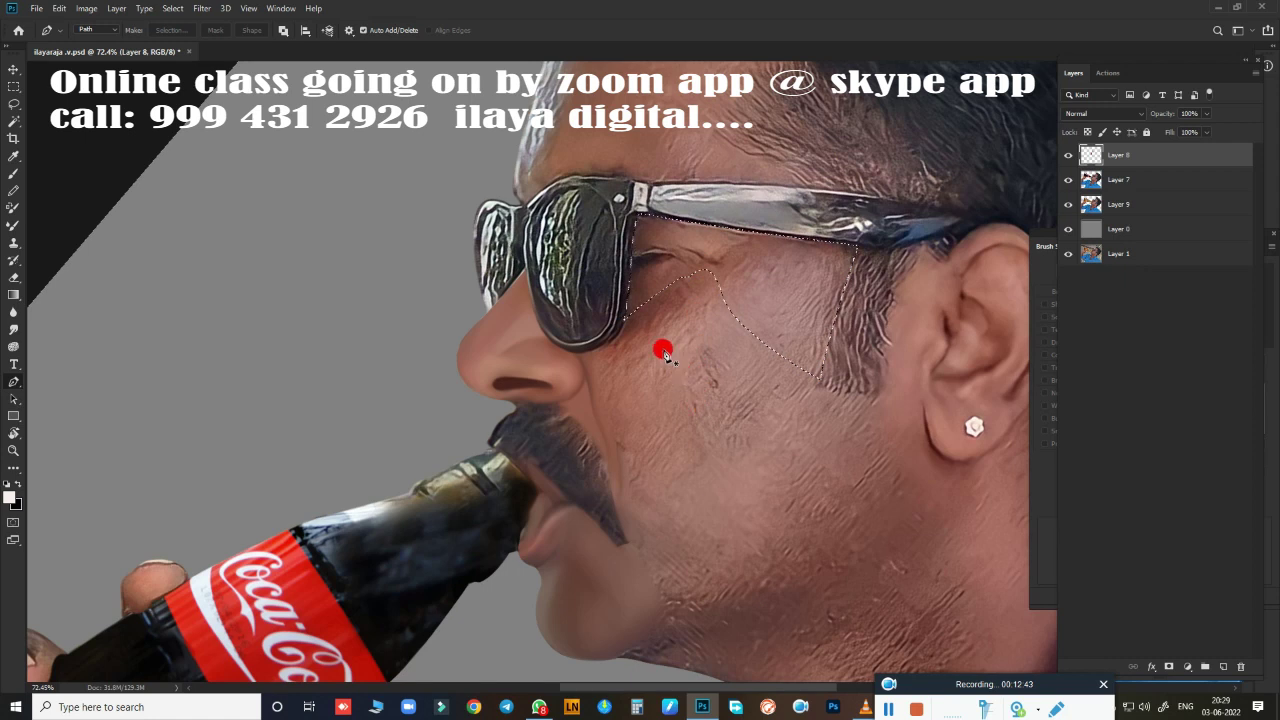
scroll(671, 366, up, 5)
scroll(697, 434, up, 1)
- Load the cheek selection and smudge the under-eye skin and eyelid crease
drag(731, 343, 431, 511)
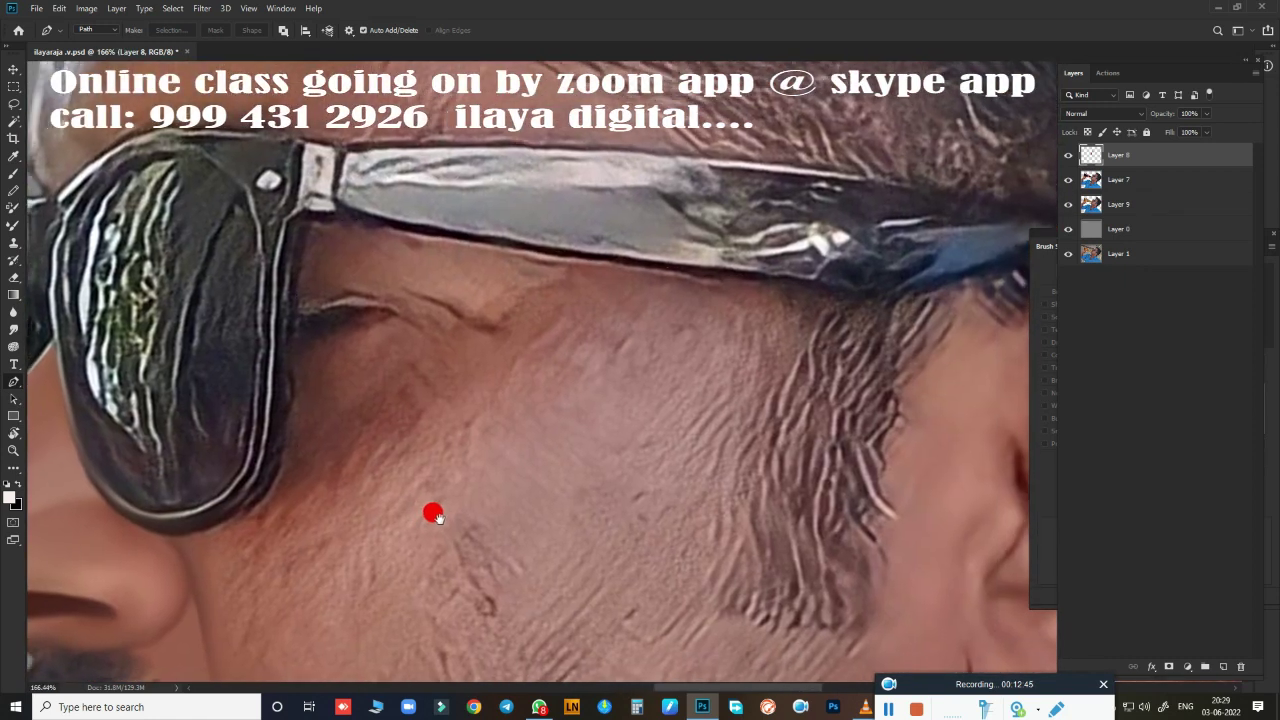
key(ctrl+Return)
key(r)
mouse_move(508, 445)
mouse_down()
mouse_move(390, 255)
mouse_move(321, 215)
mouse_move(404, 238)
mouse_move(367, 241)
mouse_move(641, 251)
mouse_move(607, 299)
mouse_move(569, 239)
mouse_move(612, 240)
mouse_move(600, 286)
mouse_move(703, 272)
mouse_move(674, 246)
mouse_move(809, 246)
mouse_move(751, 289)
mouse_move(754, 316)
mouse_move(717, 291)
mouse_move(674, 300)
mouse_move(620, 358)
mouse_move(677, 266)
mouse_move(717, 326)
mouse_move(716, 446)
mouse_move(731, 334)
mouse_move(789, 434)
mouse_move(794, 349)
mouse_move(632, 353)
mouse_move(657, 394)
mouse_move(709, 323)
mouse_move(717, 366)
mouse_move(685, 321)
mouse_move(686, 380)
mouse_move(623, 469)
mouse_move(700, 500)
mouse_move(709, 477)
mouse_move(589, 349)
mouse_move(509, 306)
mouse_move(546, 274)
mouse_move(506, 306)
mouse_move(536, 315)
mouse_move(571, 286)
mouse_move(594, 294)
mouse_move(512, 351)
mouse_move(617, 289)
mouse_move(562, 431)
mouse_move(617, 434)
mouse_move(631, 323)
mouse_move(491, 257)
mouse_move(400, 259)
mouse_move(487, 300)
mouse_move(567, 265)
mouse_move(489, 294)
mouse_move(565, 240)
mouse_up()
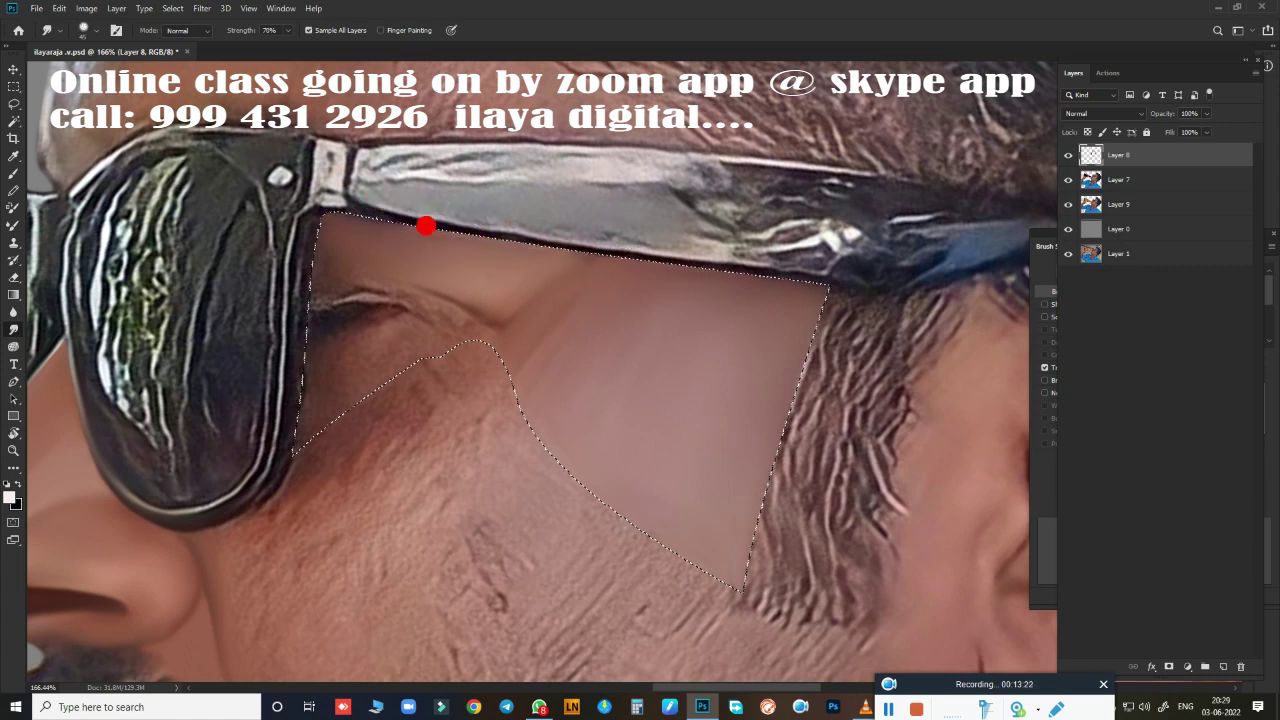
mouse_move(369, 254)
mouse_down()
mouse_move(335, 245)
mouse_move(380, 286)
mouse_move(446, 306)
mouse_up()
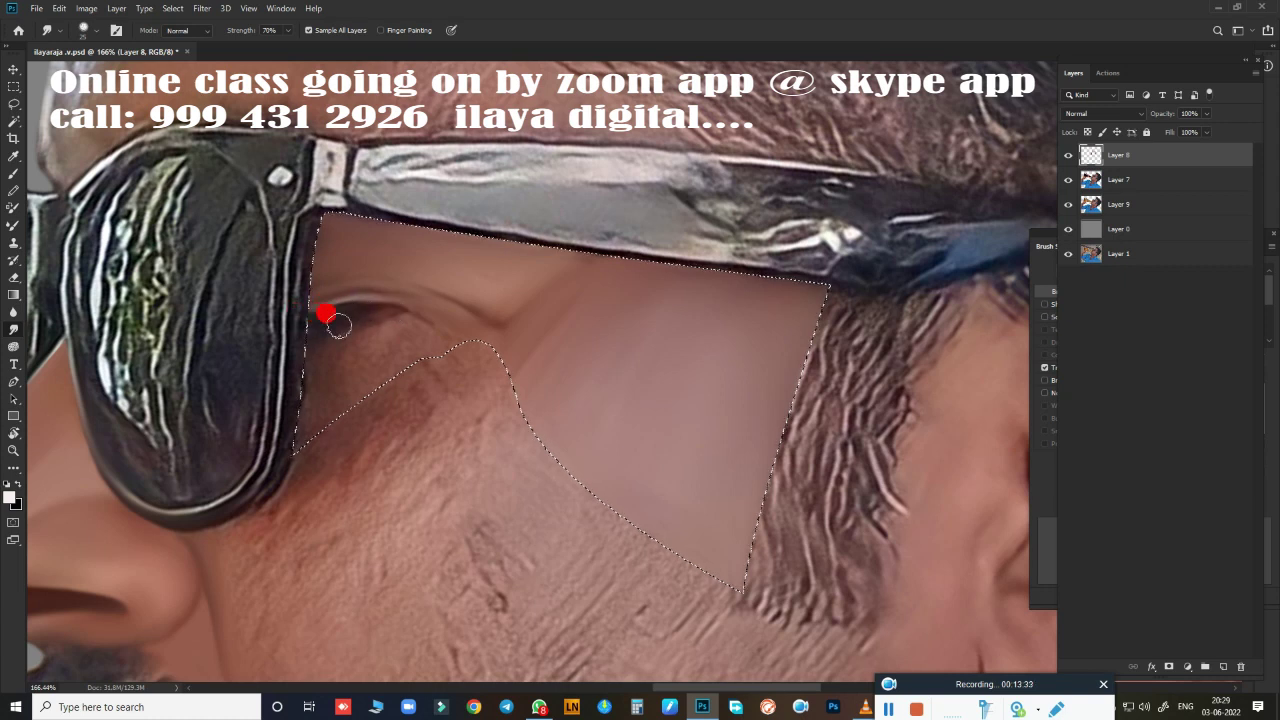
drag(355, 340, 395, 330)
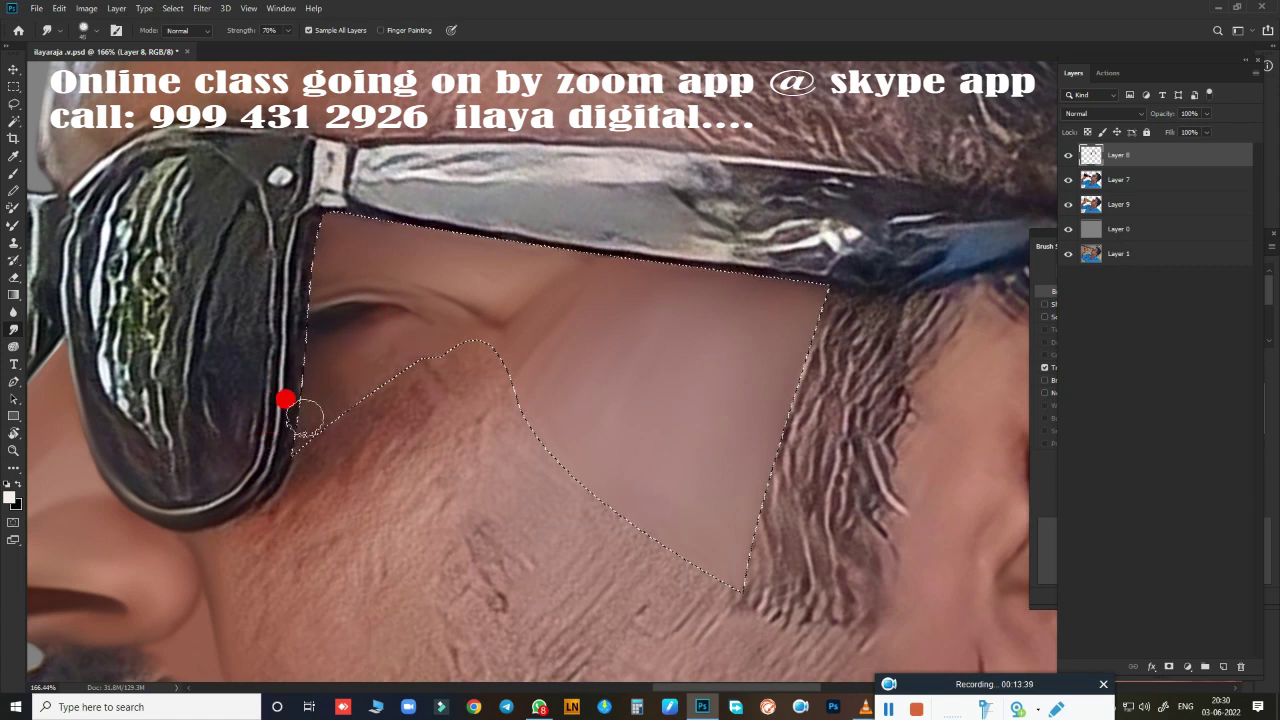
mouse_move(417, 356)
mouse_down()
mouse_move(386, 340)
mouse_move(481, 333)
mouse_up()
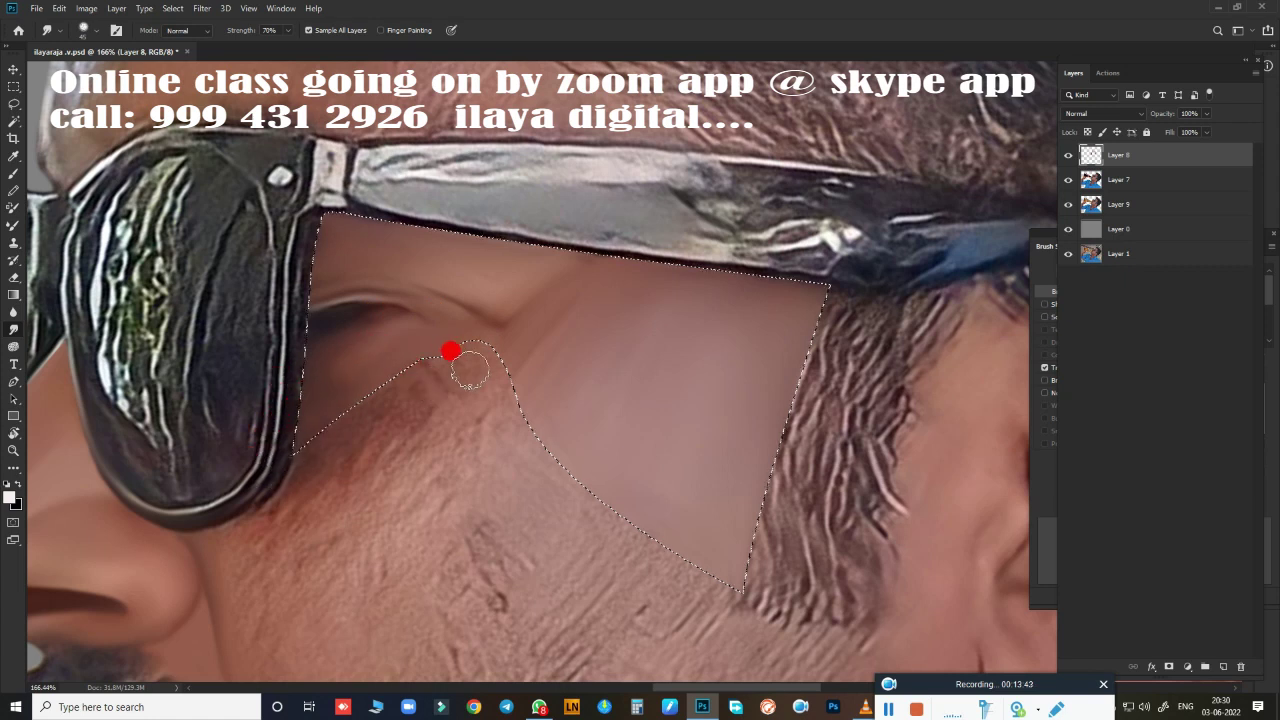
mouse_move(450, 351)
mouse_down()
mouse_move(517, 337)
mouse_move(577, 280)
mouse_move(561, 259)
mouse_move(531, 274)
mouse_move(537, 309)
mouse_move(512, 361)
mouse_up()
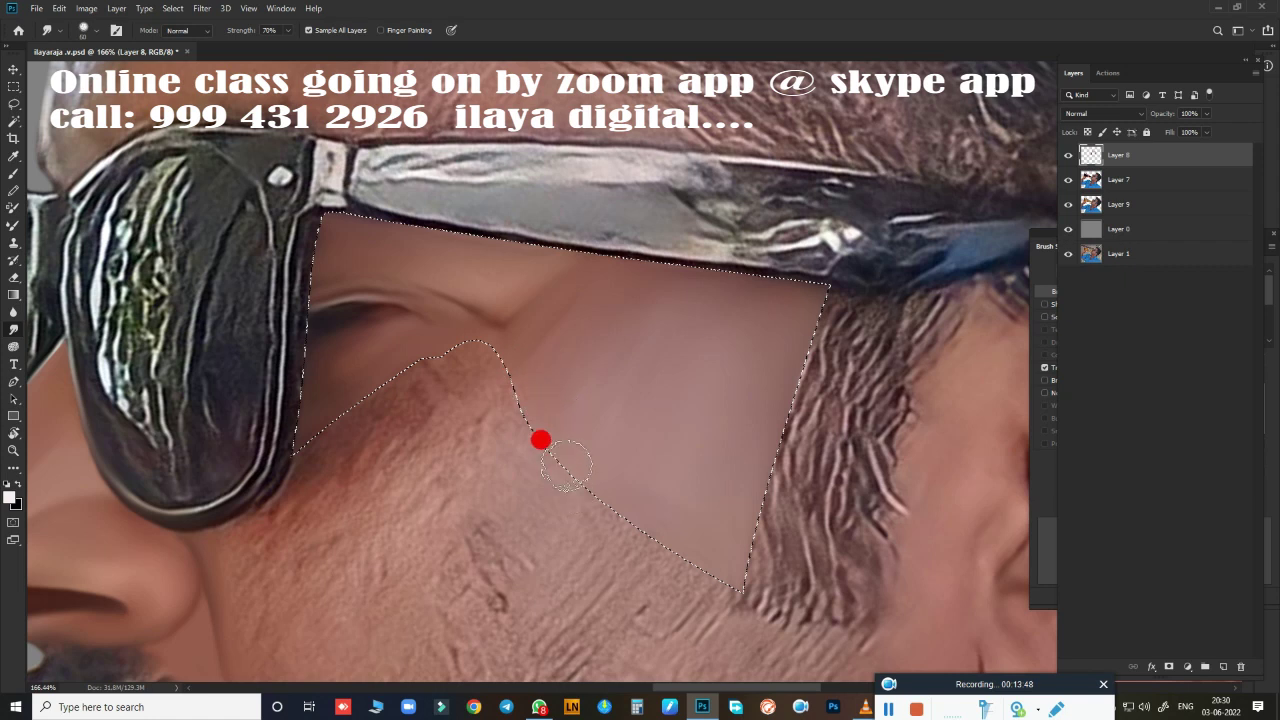
drag(540, 440, 474, 323)
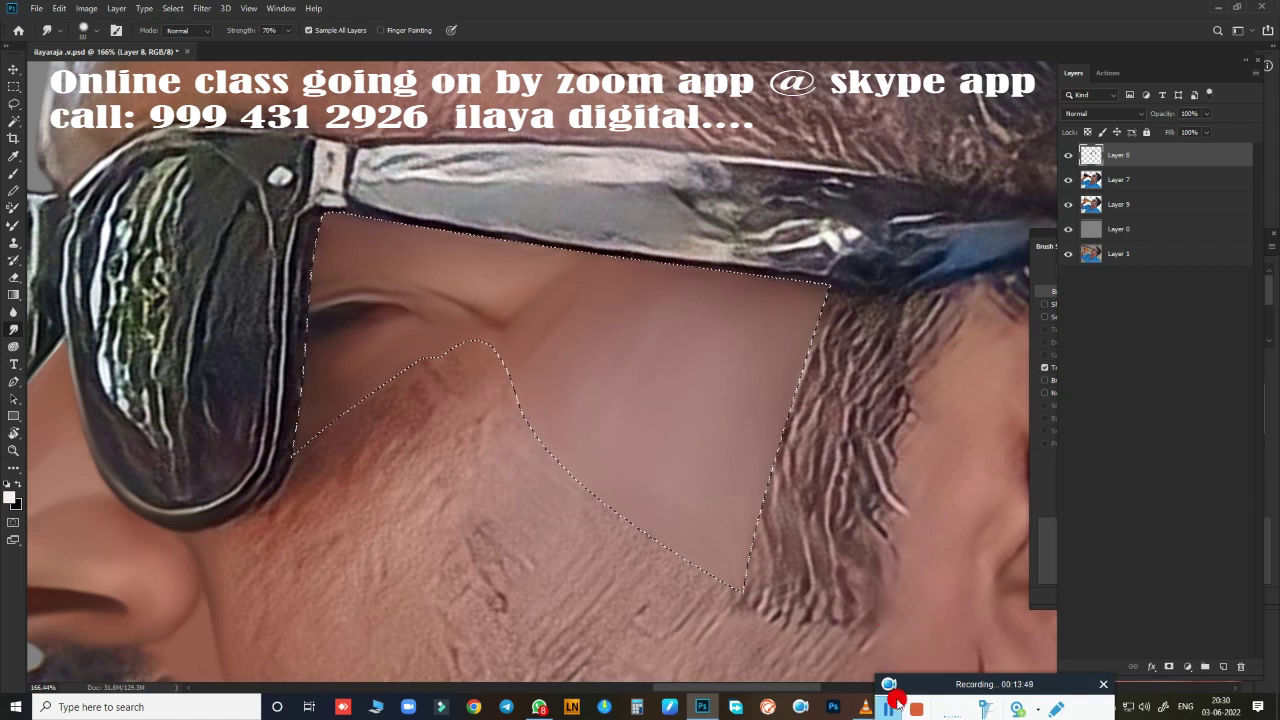
- Smooth the cheek's upper edge under the glasses and its lower-left edge, then deselect
click(885, 710)
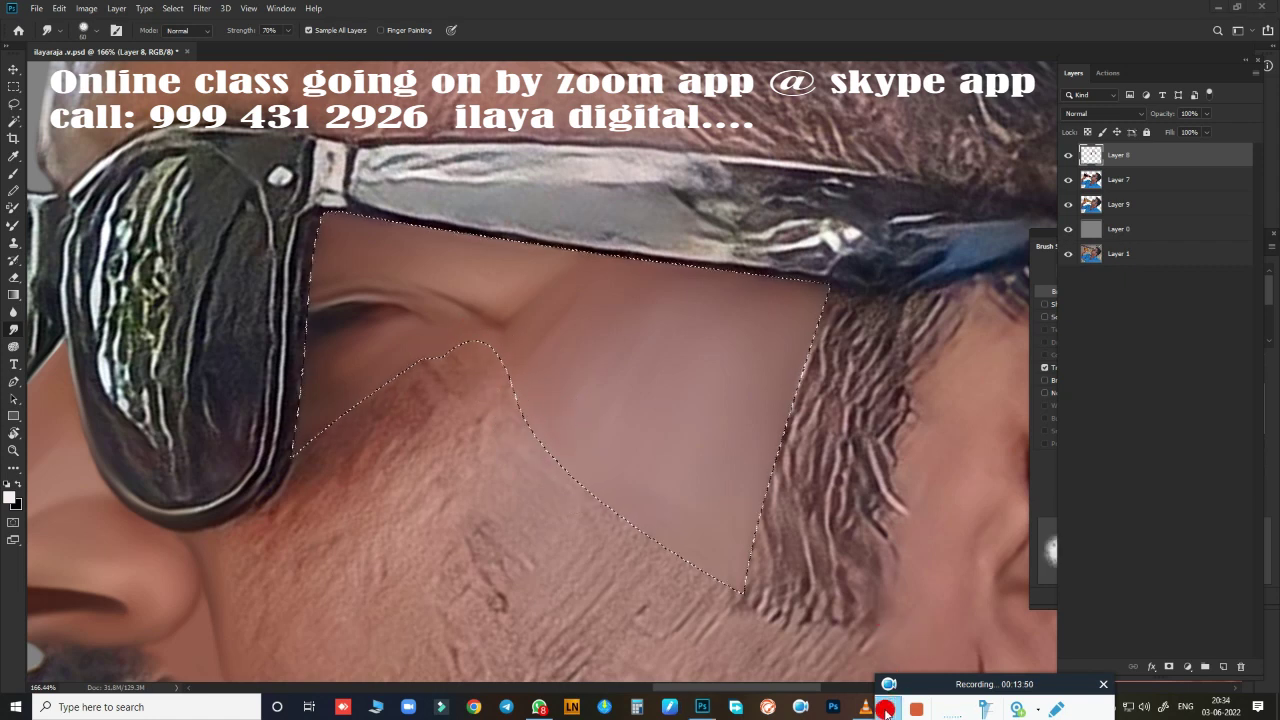
key(ctrl+d)
key(ctrl+shift+d)
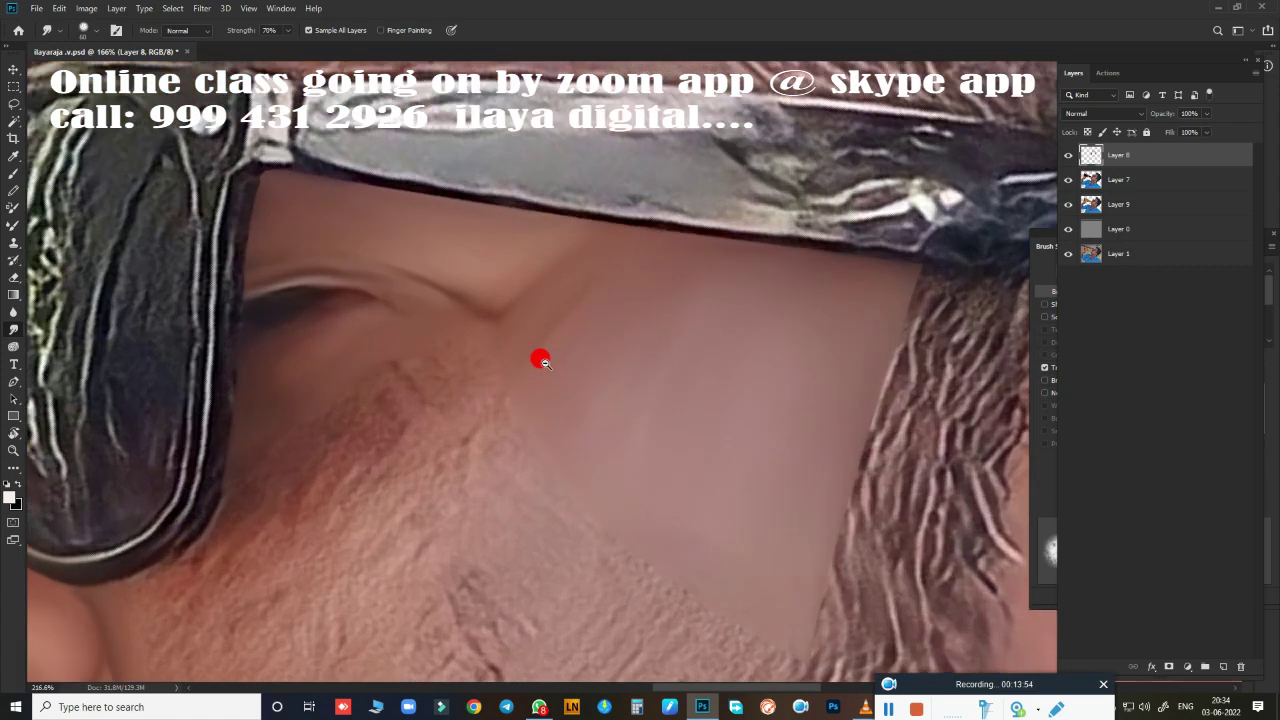
scroll(515, 348, up, 1)
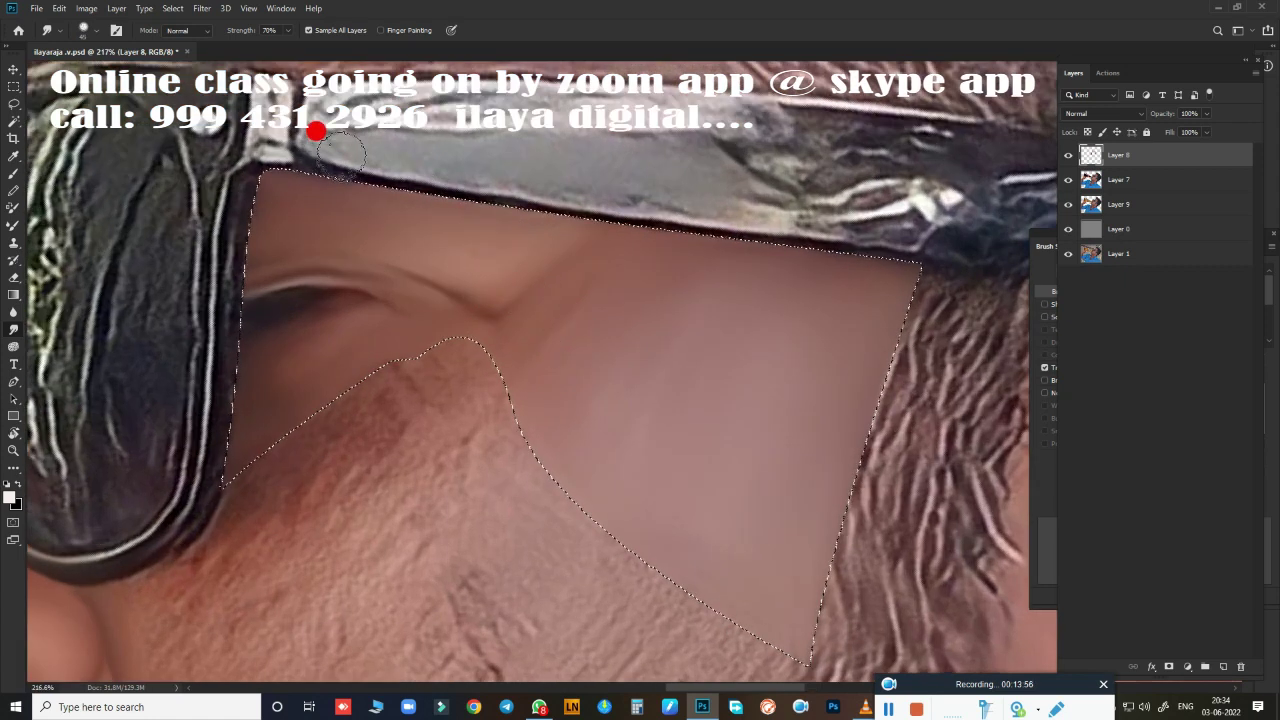
mouse_move(330, 183)
mouse_down()
mouse_move(937, 300)
mouse_move(843, 580)
mouse_move(791, 543)
mouse_move(240, 306)
mouse_move(257, 194)
mouse_move(233, 253)
mouse_move(225, 468)
mouse_move(257, 191)
mouse_move(349, 191)
mouse_move(314, 449)
mouse_move(256, 477)
mouse_up()
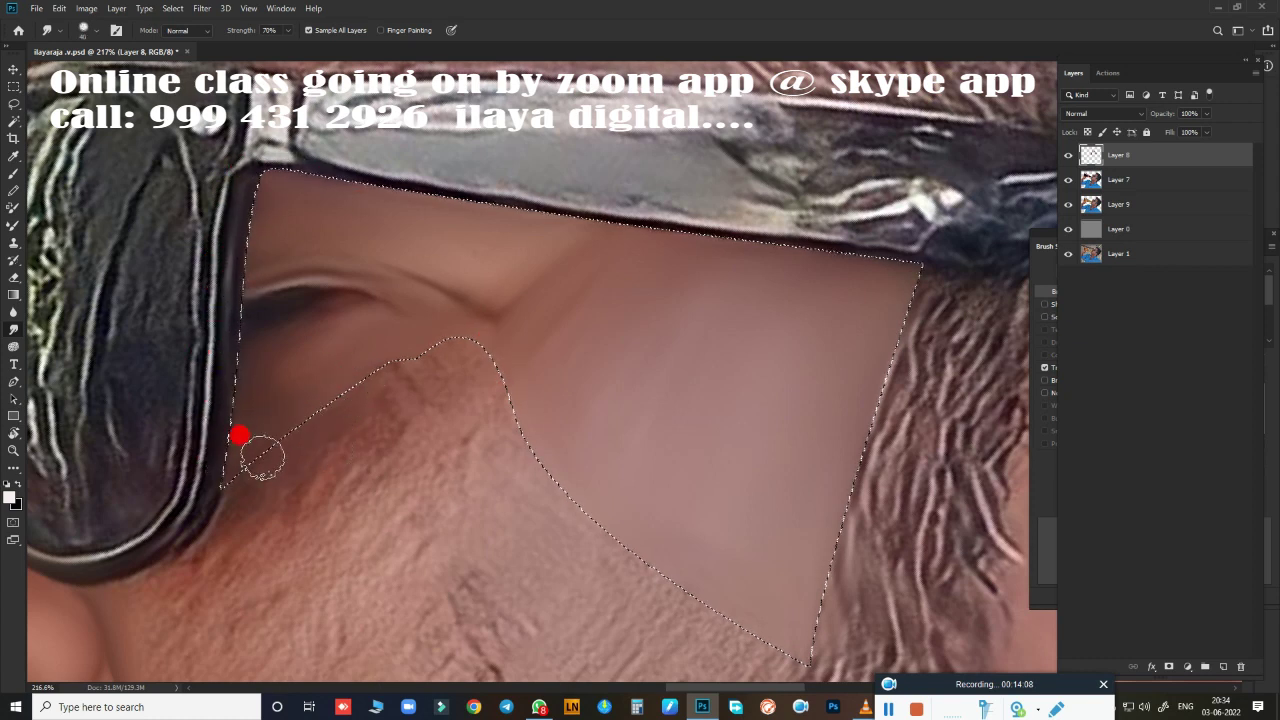
mouse_move(381, 397)
mouse_down()
mouse_move(371, 429)
mouse_move(391, 420)
mouse_move(311, 491)
mouse_move(439, 384)
mouse_move(403, 378)
mouse_move(430, 362)
mouse_move(486, 394)
mouse_move(421, 377)
mouse_move(457, 414)
mouse_move(357, 434)
mouse_move(129, 589)
mouse_move(214, 544)
mouse_move(186, 546)
mouse_move(227, 512)
mouse_move(143, 580)
mouse_move(234, 503)
mouse_move(180, 557)
mouse_move(212, 526)
mouse_move(200, 547)
mouse_move(126, 589)
mouse_move(251, 509)
mouse_move(289, 510)
mouse_move(274, 526)
mouse_move(386, 463)
mouse_move(403, 427)
mouse_move(309, 449)
mouse_move(533, 457)
mouse_up()
key(ctrl+d)
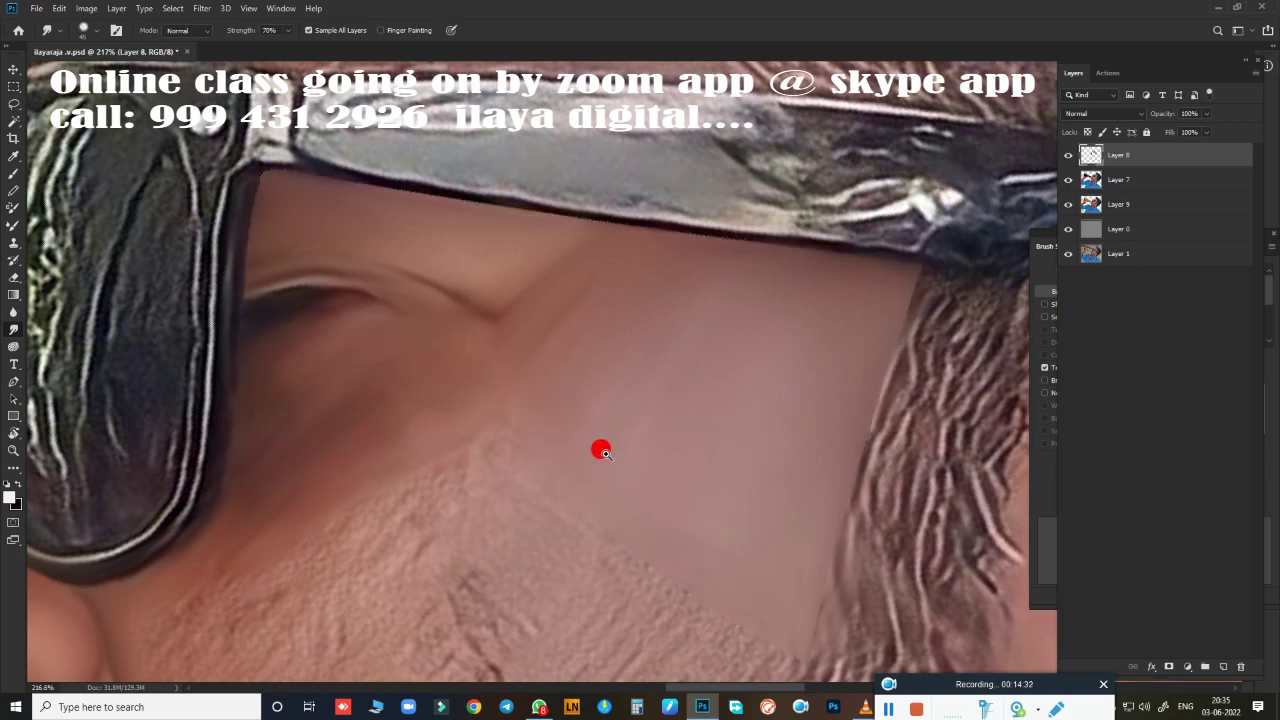
scroll(580, 440, down, 3)
scroll(605, 280, down, 2)
scroll(575, 350, down, 3)
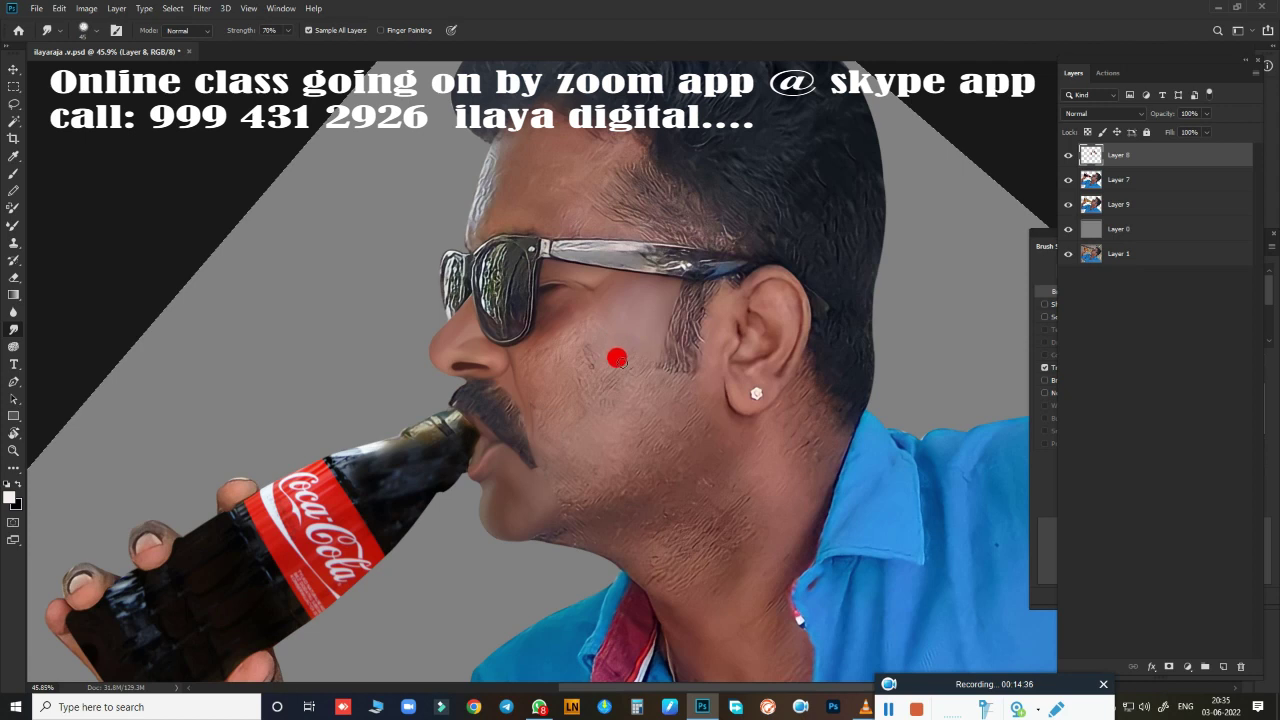
scroll(609, 339, up, 3)
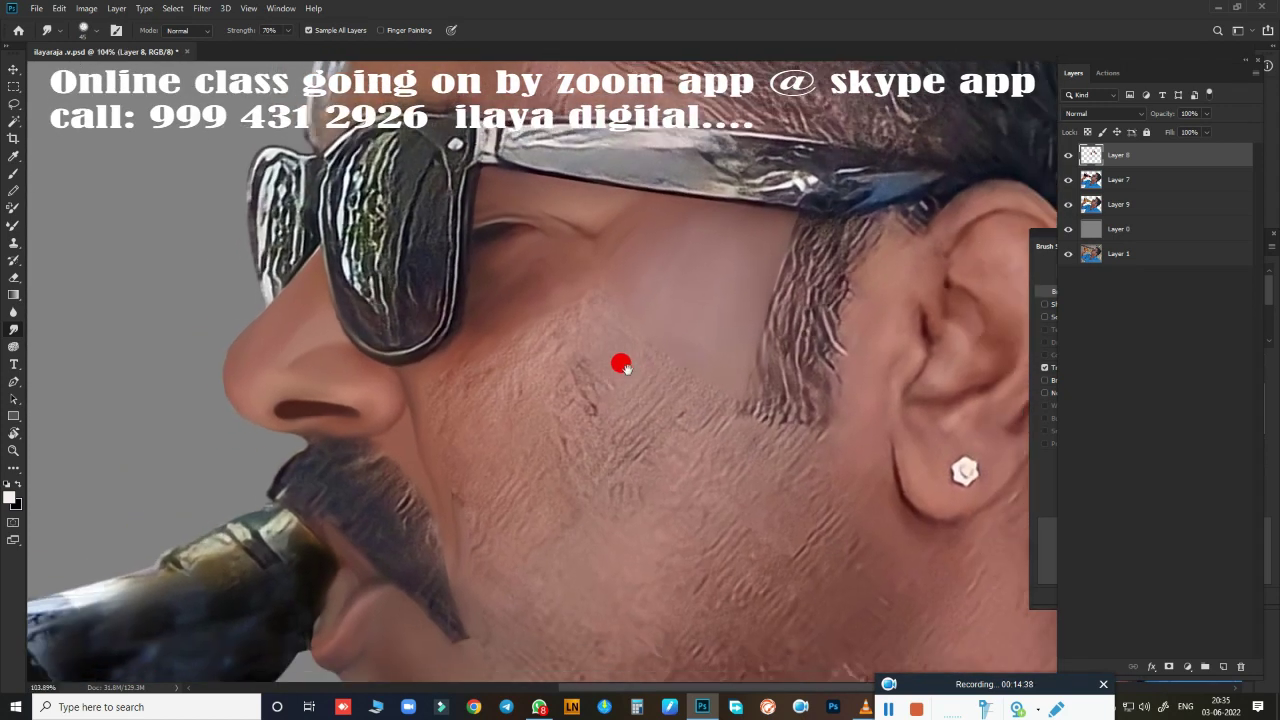
scroll(610, 365, up, 1)
key(e)
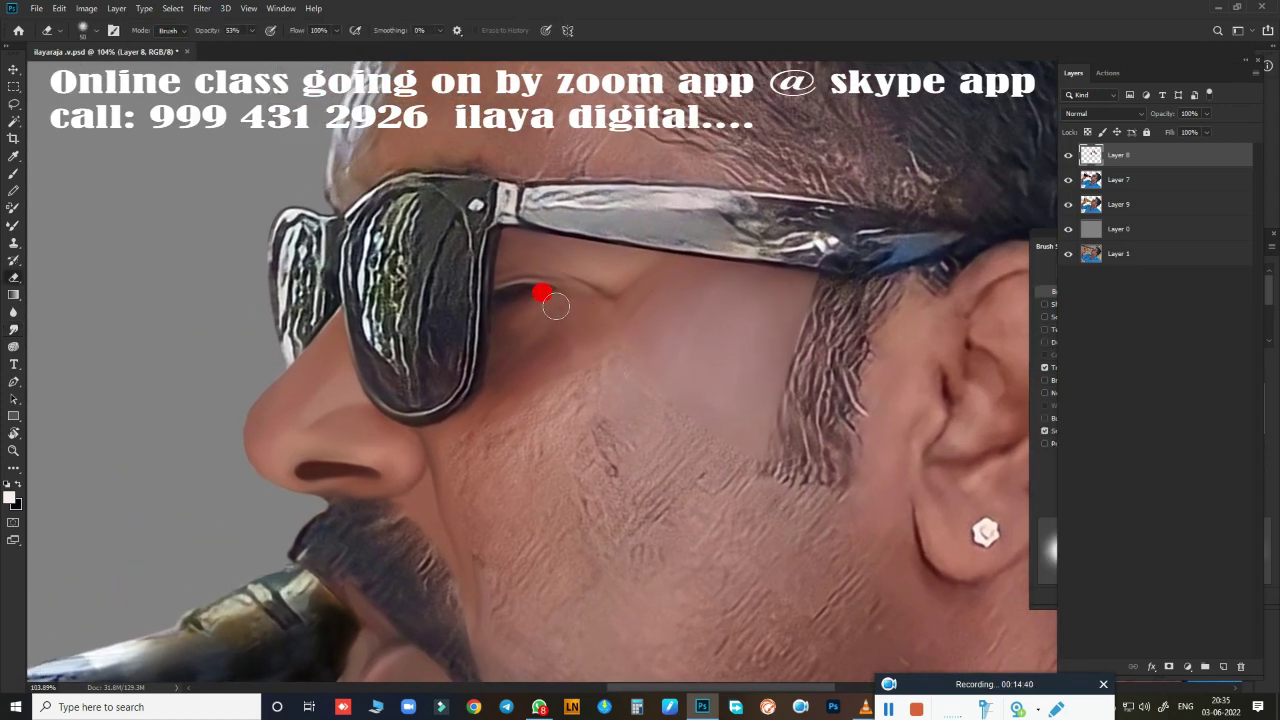
key(bracketleft)
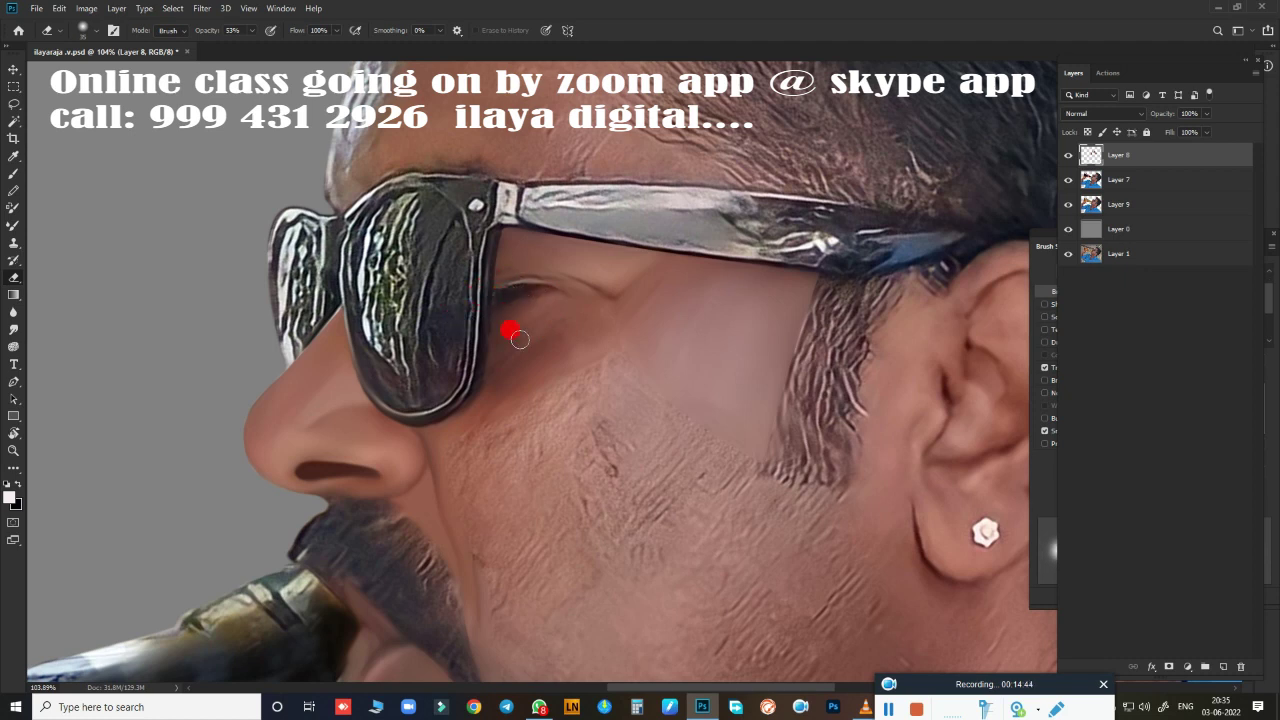
scroll(585, 384, down, 2)
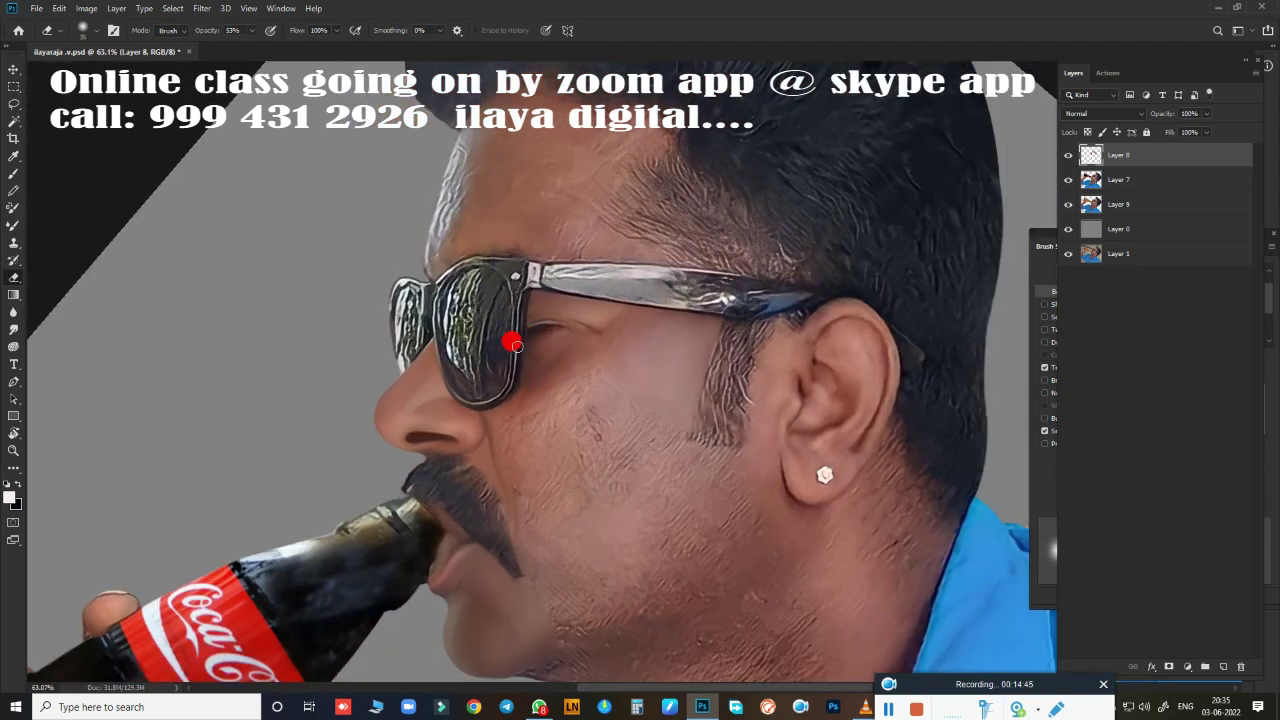
scroll(557, 377, up, 5)
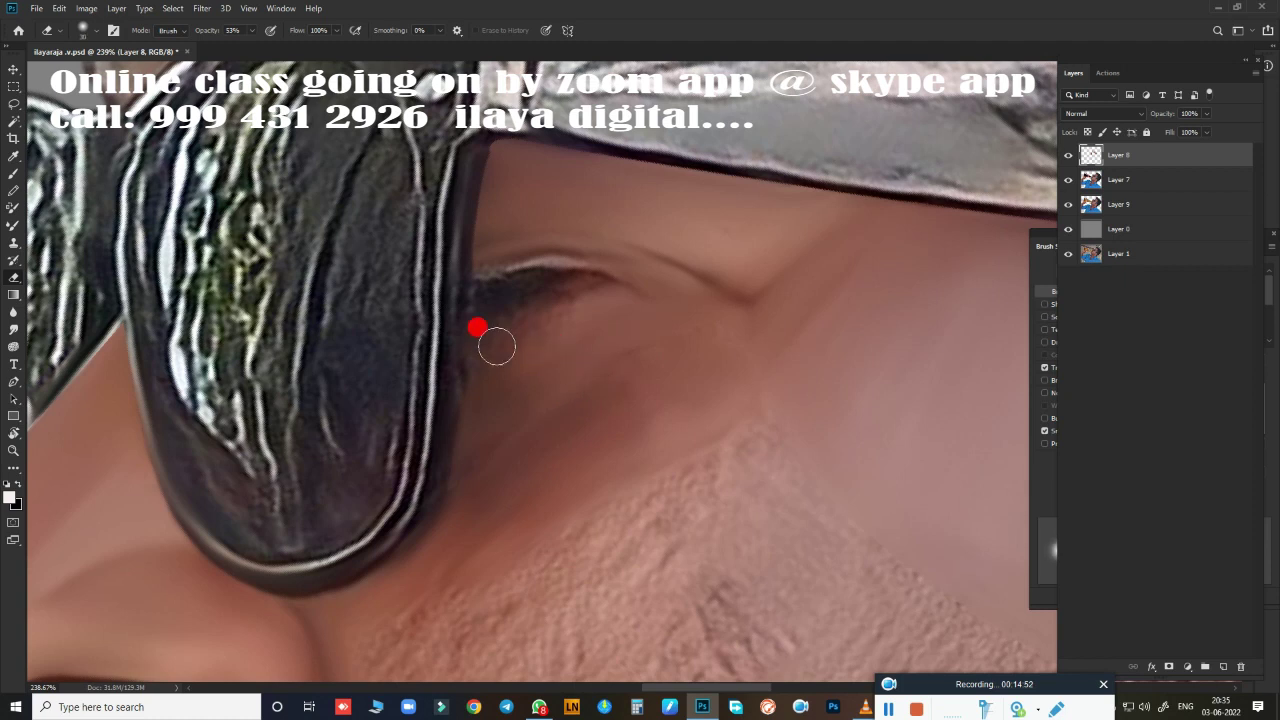
key(r)
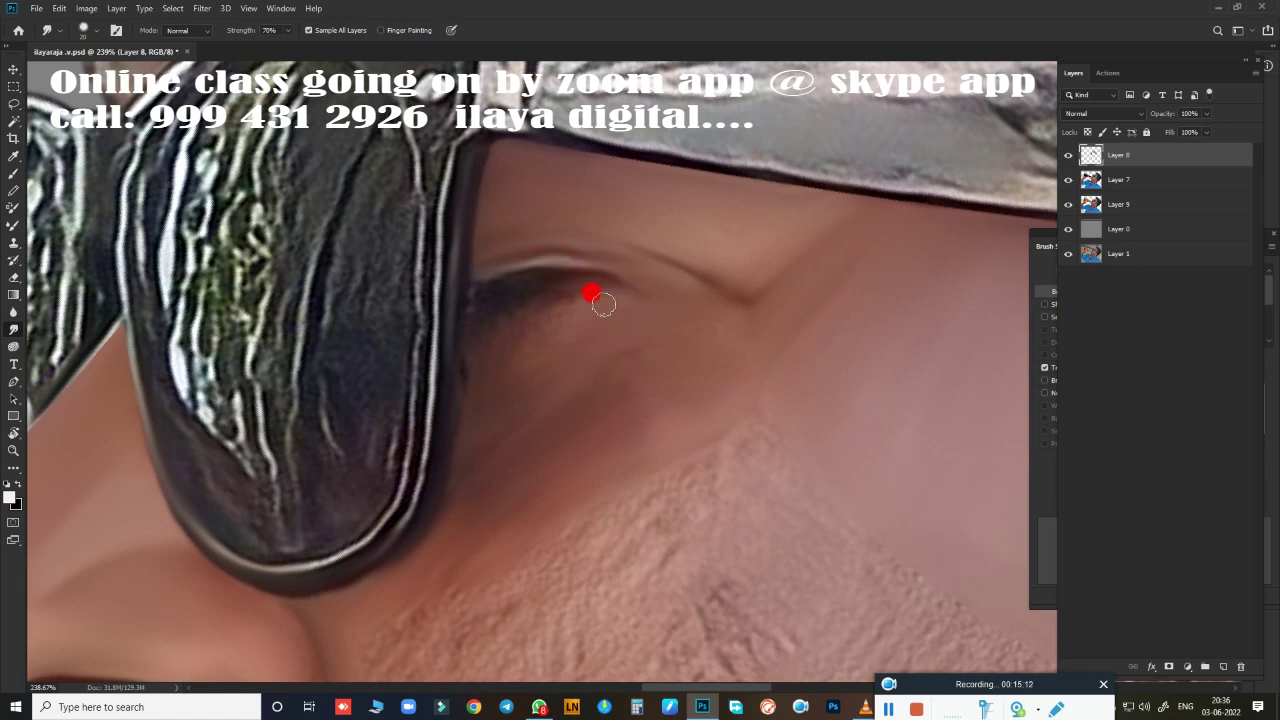
- Smudge the skin around the eye corner and eye crease
mouse_move(602, 304)
mouse_down()
mouse_move(508, 328)
mouse_move(474, 379)
mouse_move(574, 306)
mouse_move(471, 360)
mouse_move(474, 466)
mouse_move(517, 306)
mouse_move(483, 289)
mouse_move(529, 283)
mouse_move(489, 303)
mouse_move(526, 443)
mouse_move(623, 306)
mouse_move(553, 292)
mouse_move(749, 369)
mouse_move(580, 316)
mouse_up()
drag(681, 367, 605, 327)
mouse_move(665, 433)
mouse_down()
mouse_move(631, 363)
mouse_move(729, 331)
mouse_move(718, 318)
mouse_up()
mouse_move(731, 258)
mouse_down()
mouse_move(760, 371)
mouse_move(643, 192)
mouse_move(624, 302)
mouse_up()
scroll(706, 366, down, 5)
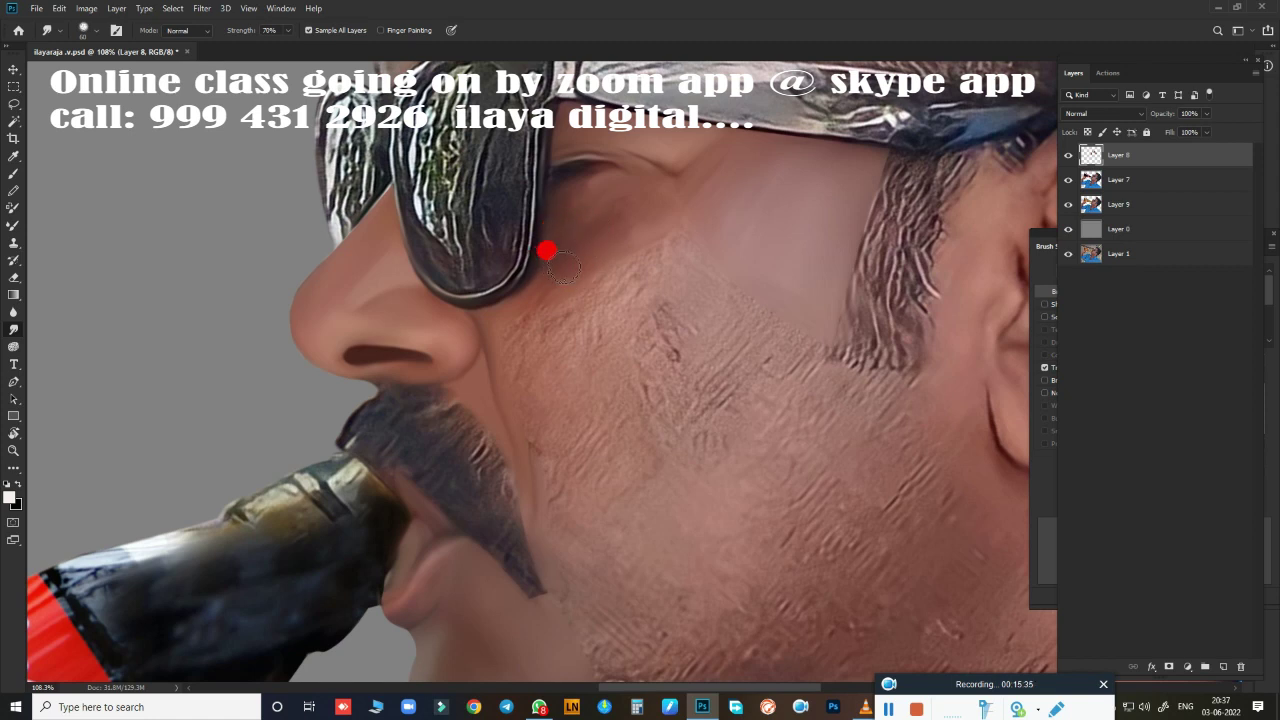
- Smooth the crease beside the nose and the cheek below the sunglasses
mouse_move(515, 348)
mouse_down()
mouse_move(511, 294)
mouse_move(552, 308)
mouse_up()
mouse_move(524, 401)
mouse_down()
mouse_move(522, 356)
mouse_move(528, 402)
mouse_move(556, 408)
mouse_move(537, 337)
mouse_move(560, 309)
mouse_move(653, 273)
mouse_move(677, 240)
mouse_move(646, 354)
mouse_move(578, 435)
mouse_move(550, 432)
mouse_move(558, 462)
mouse_up()
mouse_move(546, 444)
mouse_down()
mouse_move(574, 458)
mouse_move(551, 450)
mouse_move(576, 516)
mouse_move(551, 486)
mouse_move(619, 433)
mouse_move(666, 322)
mouse_move(681, 324)
mouse_move(684, 289)
mouse_move(646, 396)
mouse_move(618, 298)
mouse_move(584, 315)
mouse_move(597, 317)
mouse_move(580, 351)
mouse_move(578, 313)
mouse_up()
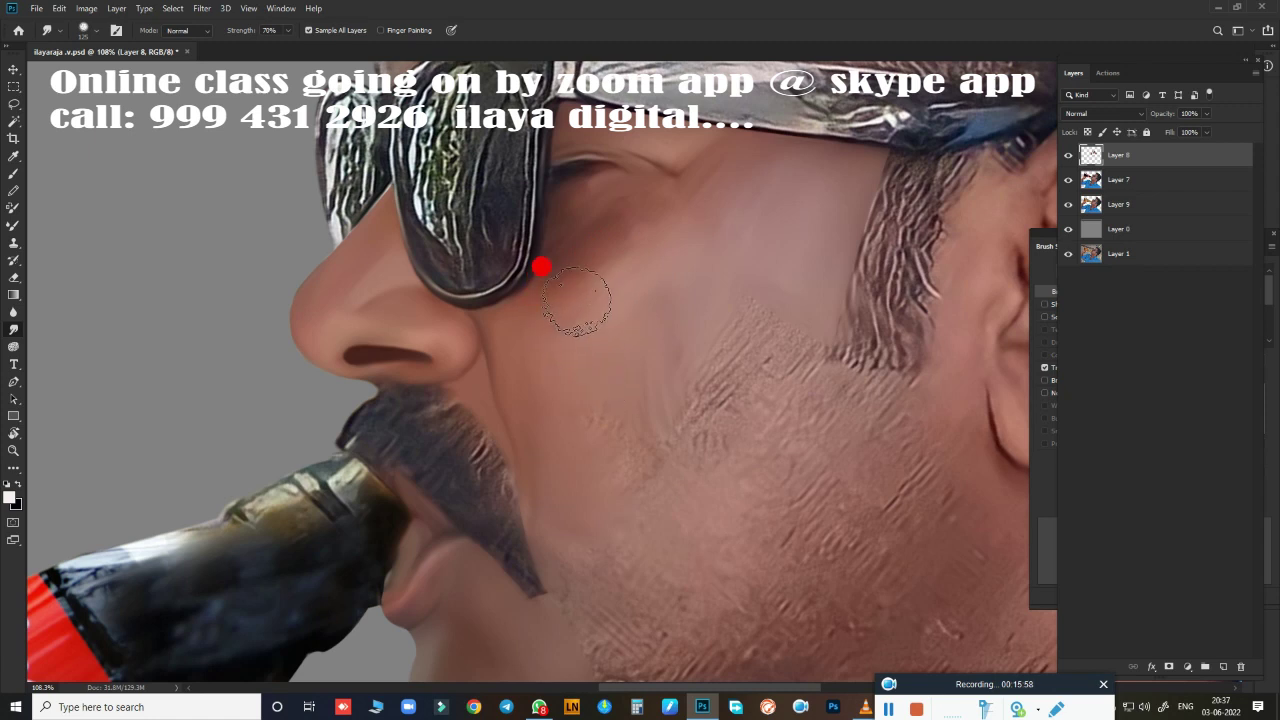
mouse_move(628, 275)
mouse_down()
mouse_move(657, 238)
mouse_move(633, 238)
mouse_up()
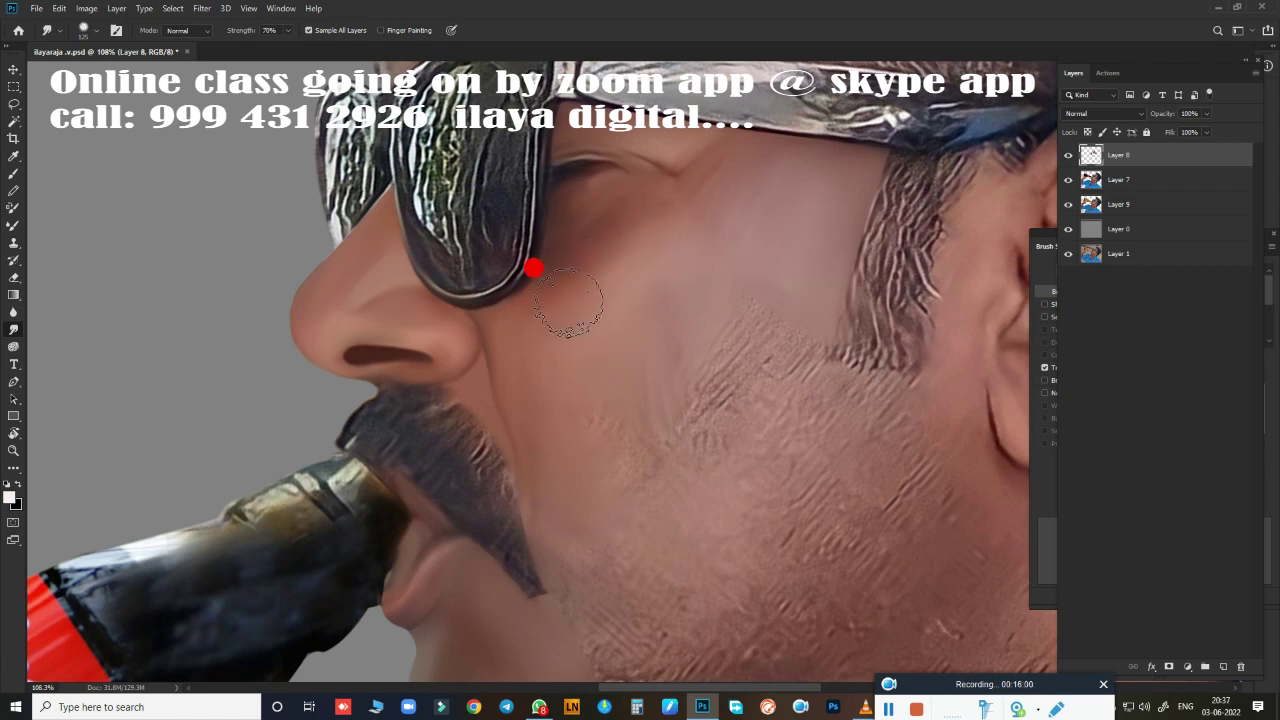
mouse_move(568, 300)
mouse_down()
mouse_move(563, 400)
mouse_move(540, 351)
mouse_move(643, 378)
mouse_move(651, 357)
mouse_move(614, 400)
mouse_move(623, 409)
mouse_move(659, 330)
mouse_move(640, 363)
mouse_move(800, 349)
mouse_move(806, 323)
mouse_move(782, 390)
mouse_move(896, 398)
mouse_up()
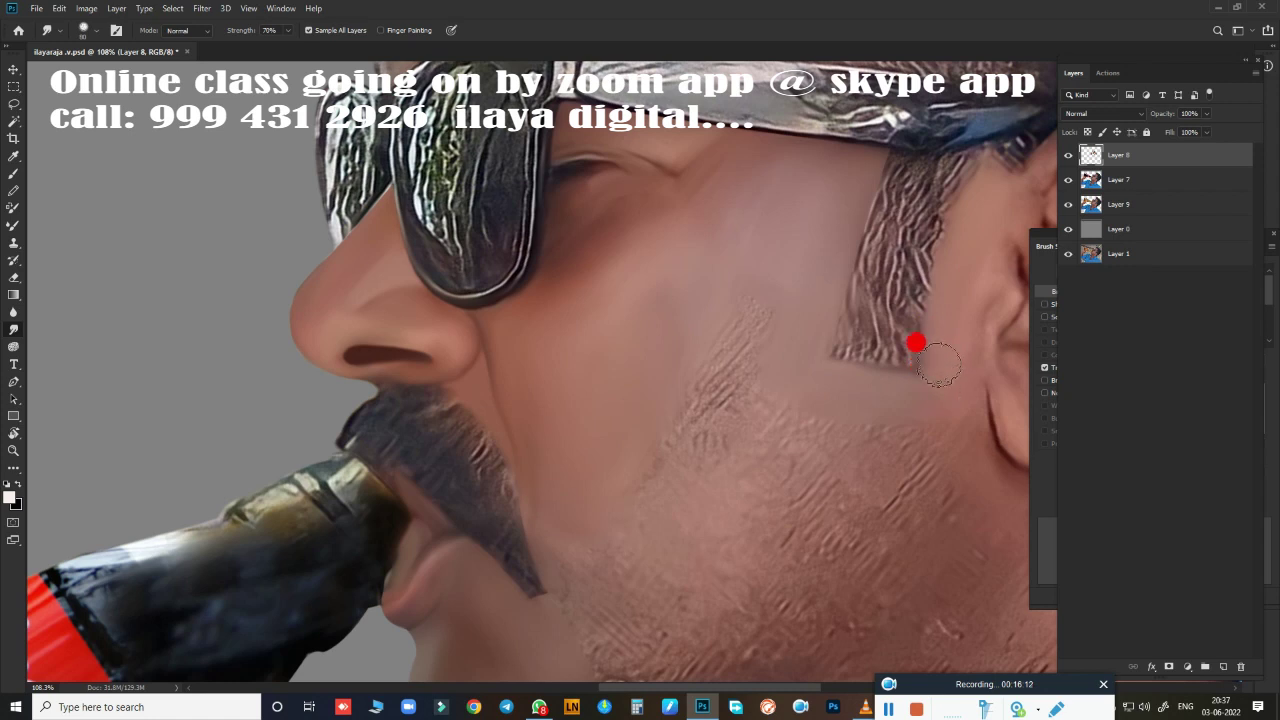
- Enlarge the brush and smear the stubble from cheek to chin beside the moustache
mouse_move(735, 320)
mouse_down()
mouse_move(620, 471)
mouse_move(543, 531)
mouse_move(538, 514)
mouse_move(566, 549)
mouse_move(614, 497)
mouse_move(649, 506)
mouse_move(616, 538)
mouse_move(646, 537)
mouse_move(651, 474)
mouse_move(671, 474)
mouse_move(688, 320)
mouse_move(560, 429)
mouse_move(571, 400)
mouse_move(620, 420)
mouse_move(707, 250)
mouse_move(666, 274)
mouse_move(651, 263)
mouse_move(691, 149)
mouse_move(680, 286)
mouse_move(660, 329)
mouse_move(688, 372)
mouse_move(706, 446)
mouse_move(706, 357)
mouse_move(709, 477)
mouse_move(585, 359)
mouse_move(574, 235)
mouse_up()
key(])
key(])
key(])
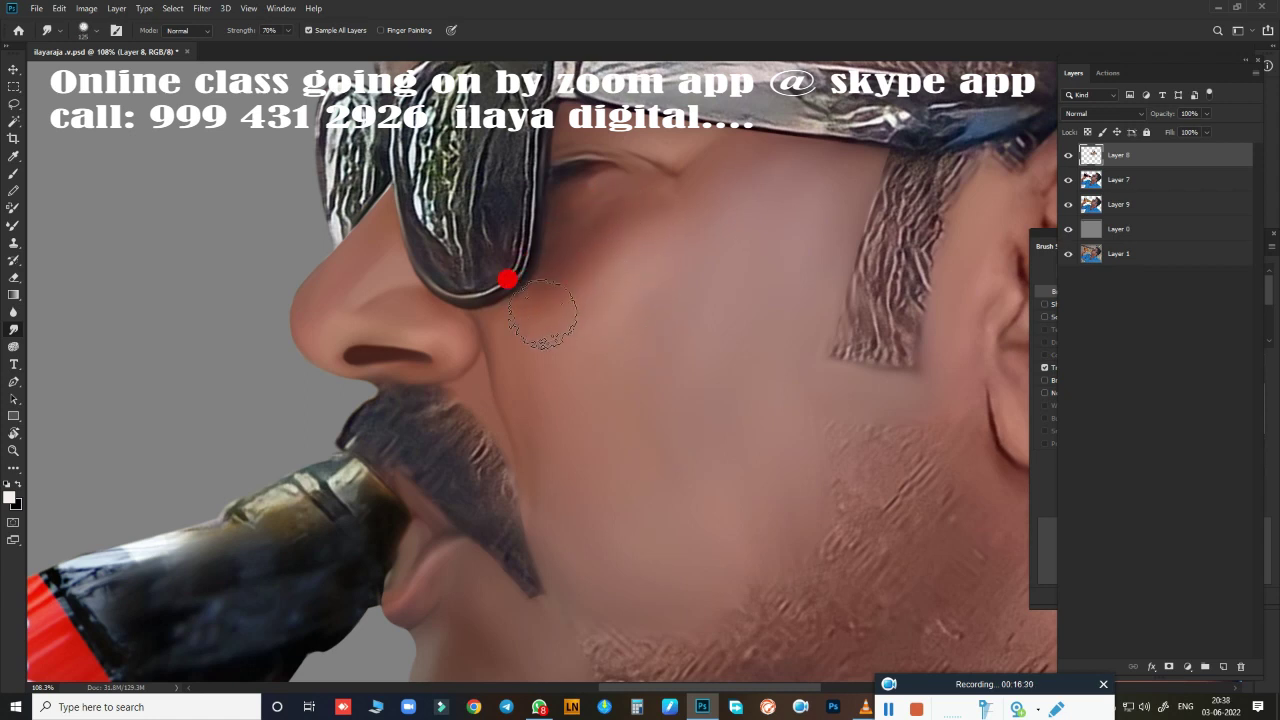
mouse_move(548, 438)
mouse_down()
mouse_move(551, 480)
mouse_move(571, 500)
mouse_move(546, 385)
mouse_move(743, 423)
mouse_move(780, 444)
mouse_up()
scroll(779, 444, down, 3)
scroll(717, 363, up, 1)
- Smudge the stubbled skin along the jaw, resizing the brush with ] and [
scroll(708, 323, up, 1)
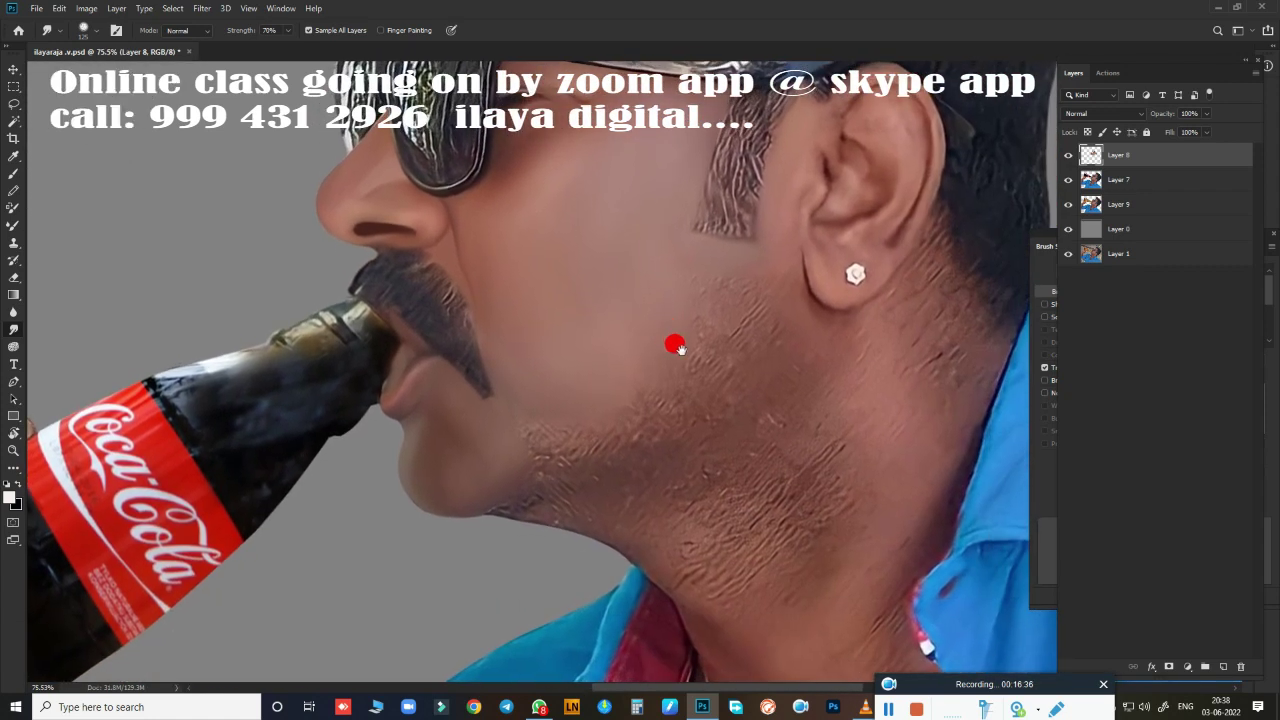
mouse_move(722, 375)
mouse_down()
mouse_move(757, 297)
mouse_move(766, 303)
mouse_move(729, 366)
mouse_move(534, 426)
mouse_move(591, 425)
mouse_move(706, 371)
mouse_move(694, 391)
mouse_move(735, 318)
mouse_move(706, 298)
mouse_move(729, 312)
mouse_move(722, 327)
mouse_move(690, 302)
mouse_move(620, 367)
mouse_move(550, 382)
mouse_move(537, 399)
mouse_move(614, 394)
mouse_move(729, 294)
mouse_move(749, 309)
mouse_move(720, 377)
mouse_move(537, 434)
mouse_move(497, 475)
mouse_move(556, 440)
mouse_move(654, 417)
mouse_move(549, 454)
mouse_move(732, 391)
mouse_move(803, 350)
mouse_move(797, 143)
mouse_up()
key(bracketright)
key(bracketright)
key(bracketleft)
key(bracketright)
key(bracketright)
key(bracketleft)
key(bracketleft)
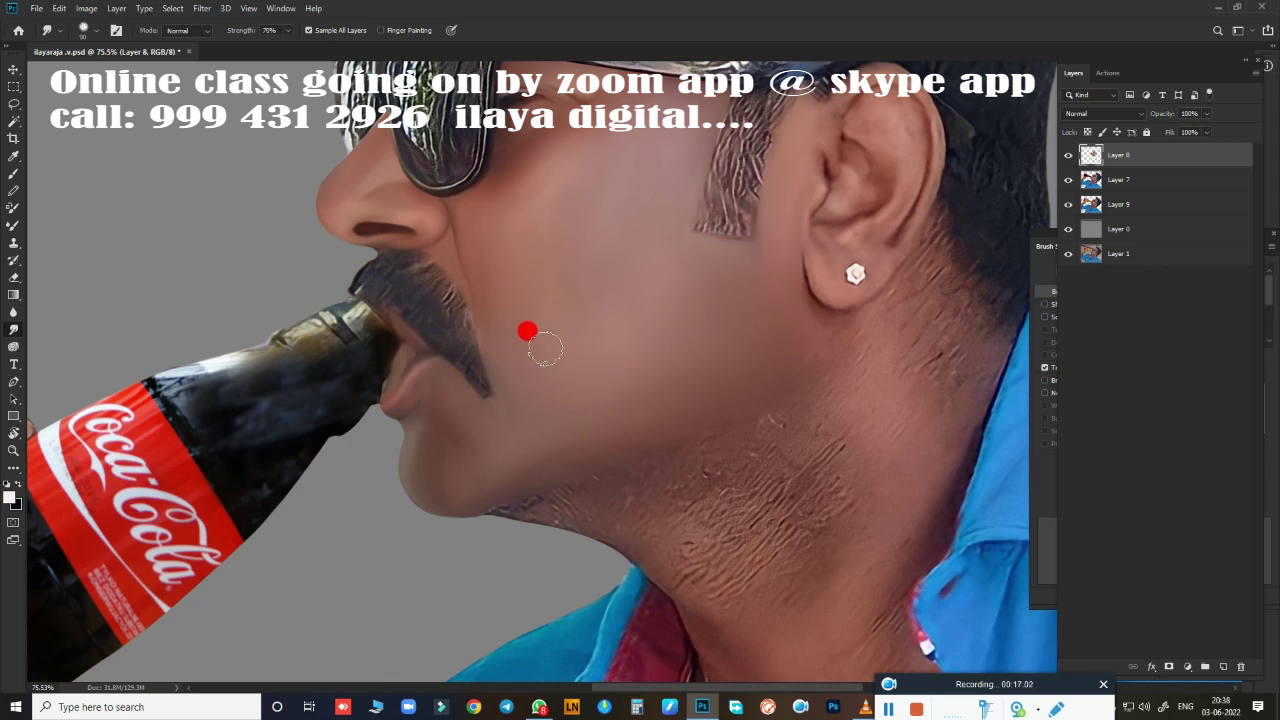
- Load the figure selection and smudge the jawline, chin and neck skin smooth at 70% strength
ctrl+click(1090, 180)
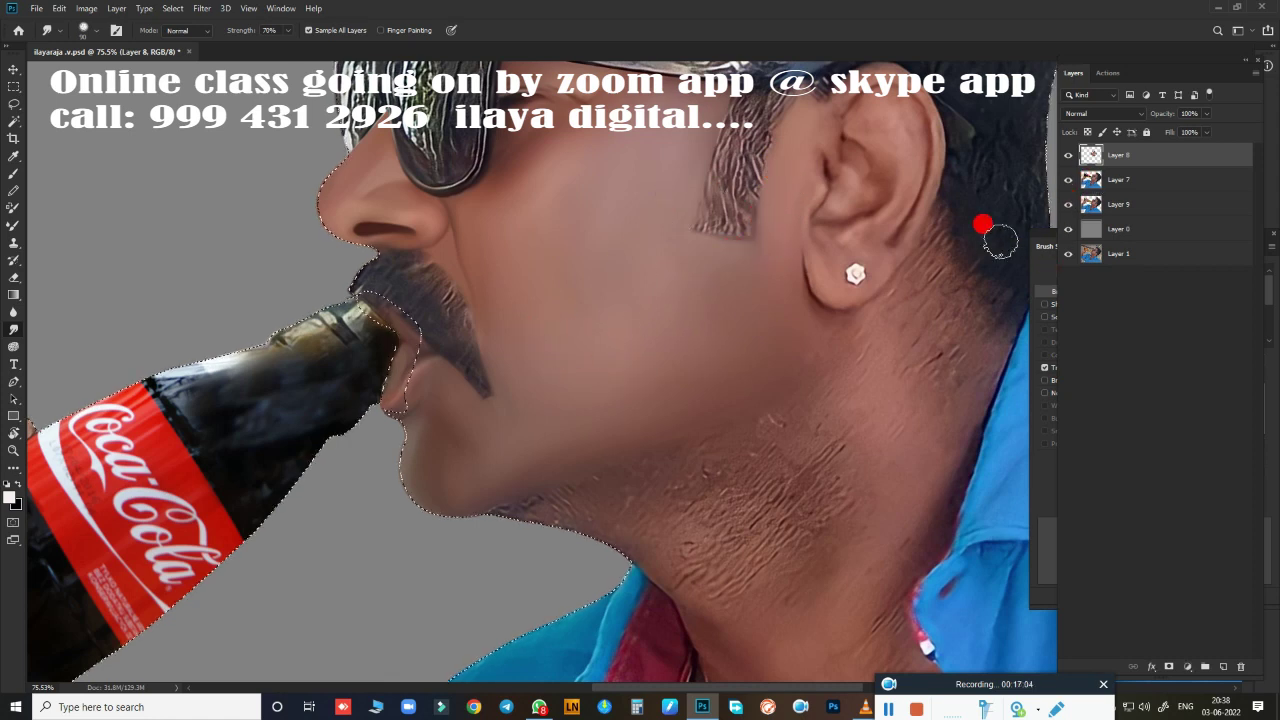
drag(660, 300, 646, 155)
mouse_move(646, 360)
mouse_down()
mouse_move(487, 370)
mouse_move(417, 296)
mouse_move(409, 331)
mouse_move(434, 360)
mouse_move(420, 343)
mouse_move(709, 371)
mouse_move(690, 400)
mouse_move(663, 404)
mouse_up()
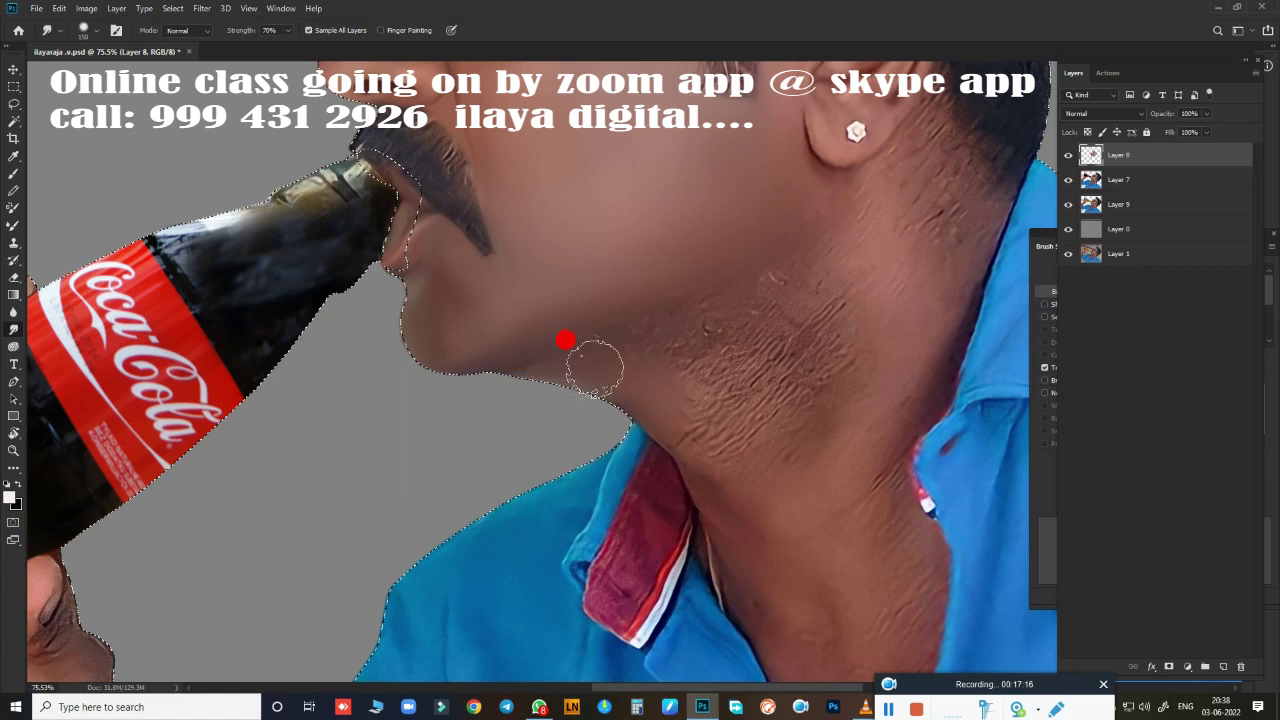
mouse_move(455, 407)
mouse_down()
mouse_move(580, 349)
mouse_move(557, 354)
mouse_up()
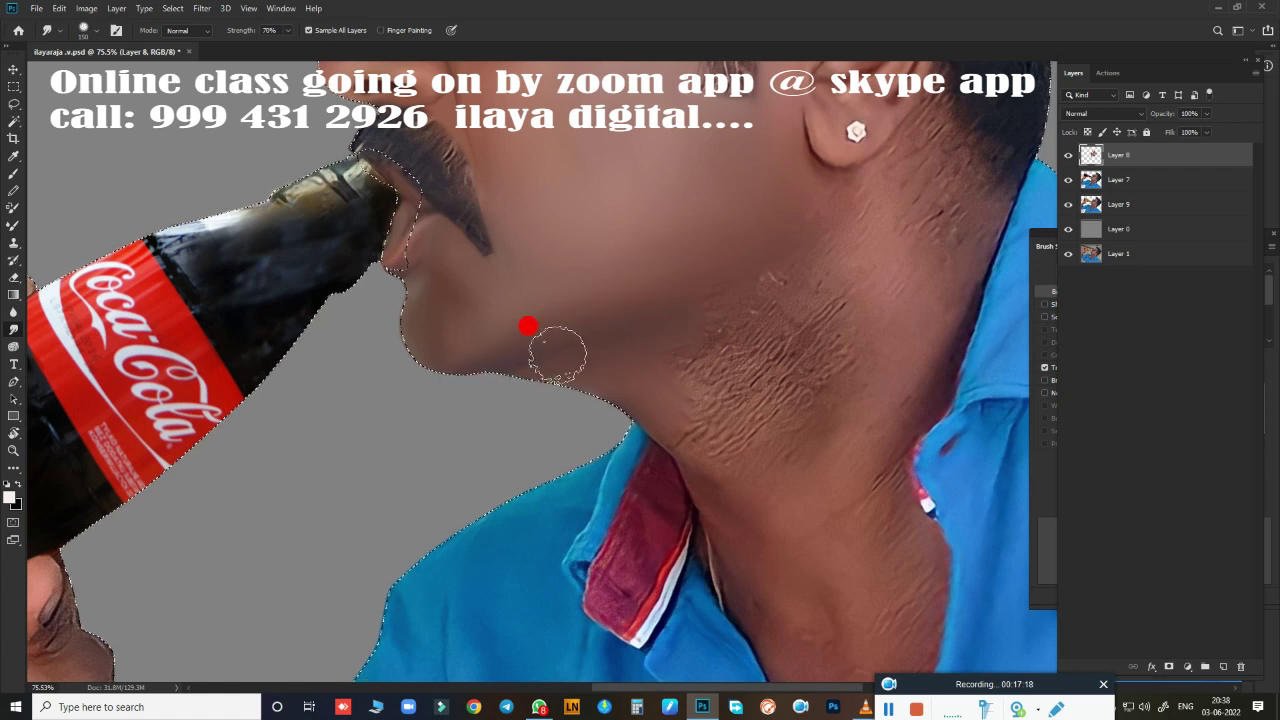
mouse_move(513, 397)
mouse_down()
mouse_move(551, 320)
mouse_move(729, 266)
mouse_move(794, 220)
mouse_move(729, 266)
mouse_move(709, 360)
mouse_move(778, 340)
mouse_move(651, 357)
mouse_move(689, 397)
mouse_move(713, 458)
mouse_move(572, 400)
mouse_move(729, 383)
mouse_move(761, 437)
mouse_move(800, 297)
mouse_move(682, 364)
mouse_move(771, 363)
mouse_move(777, 491)
mouse_move(860, 443)
mouse_move(981, 203)
mouse_move(894, 409)
mouse_move(877, 277)
mouse_move(789, 302)
mouse_move(857, 366)
mouse_move(915, 150)
mouse_move(929, 134)
mouse_move(948, 168)
mouse_move(951, 149)
mouse_move(969, 200)
mouse_move(951, 229)
mouse_move(908, 243)
mouse_move(886, 200)
mouse_move(806, 174)
mouse_up()
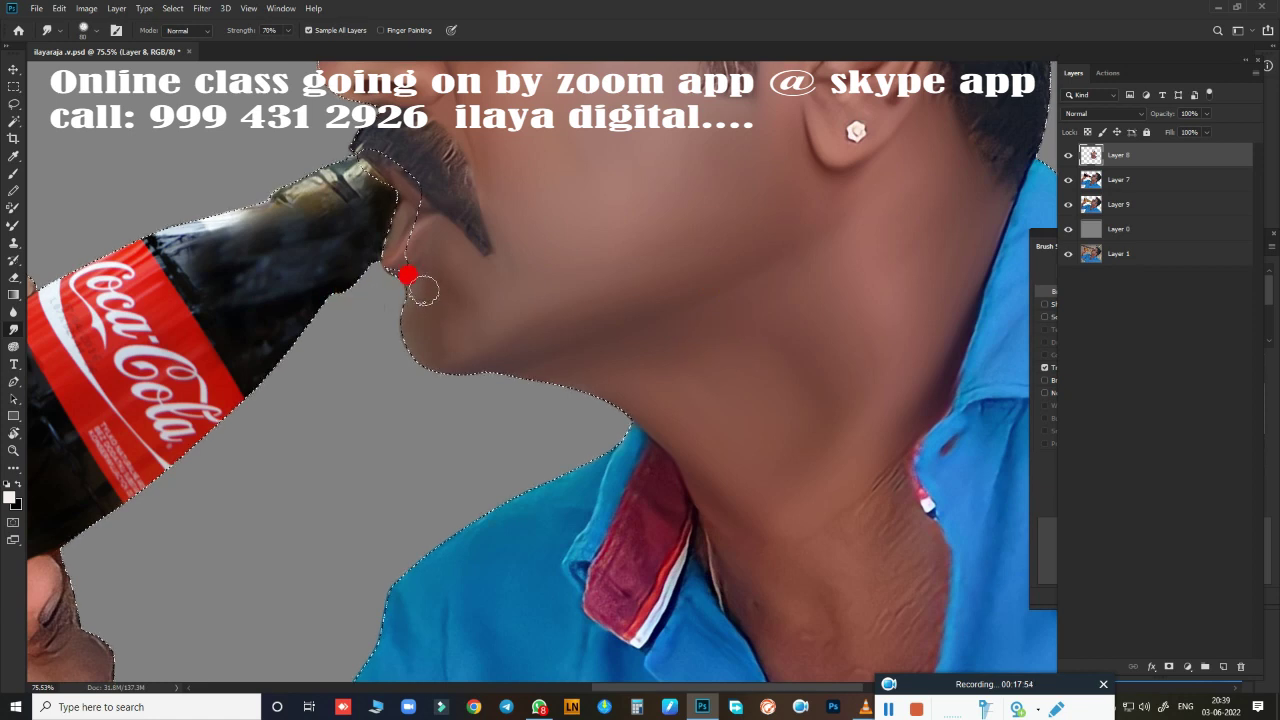
drag(382, 291, 395, 314)
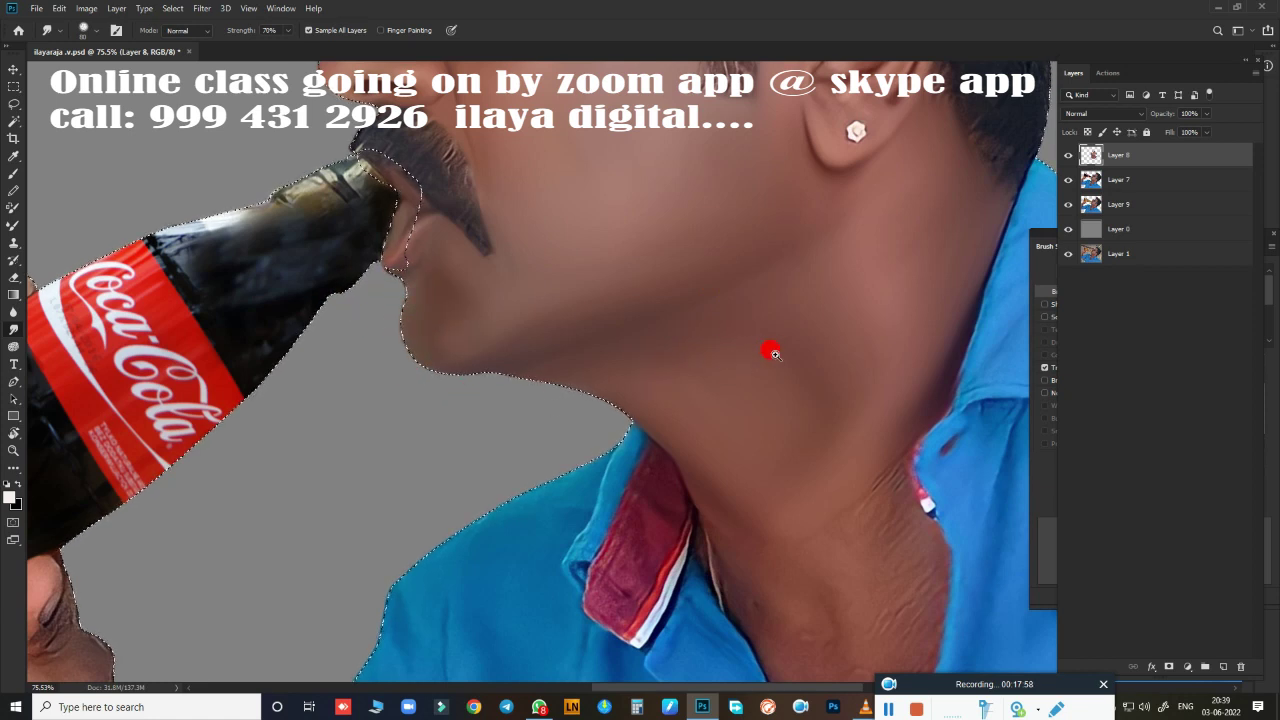
- Zoom in on the forehead and smudge its skin into the hairline
scroll(775, 354, down, 2)
scroll(663, 434, up, 2)
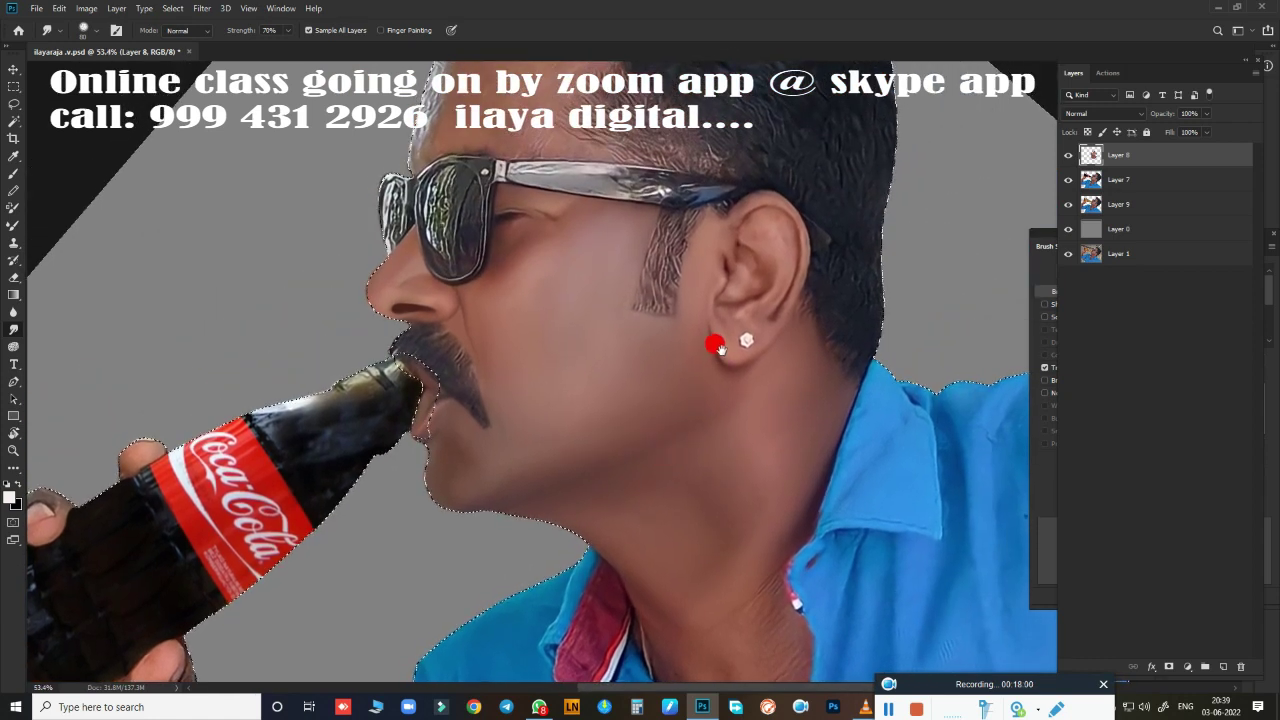
scroll(666, 337, up, 1)
scroll(649, 314, up, 1)
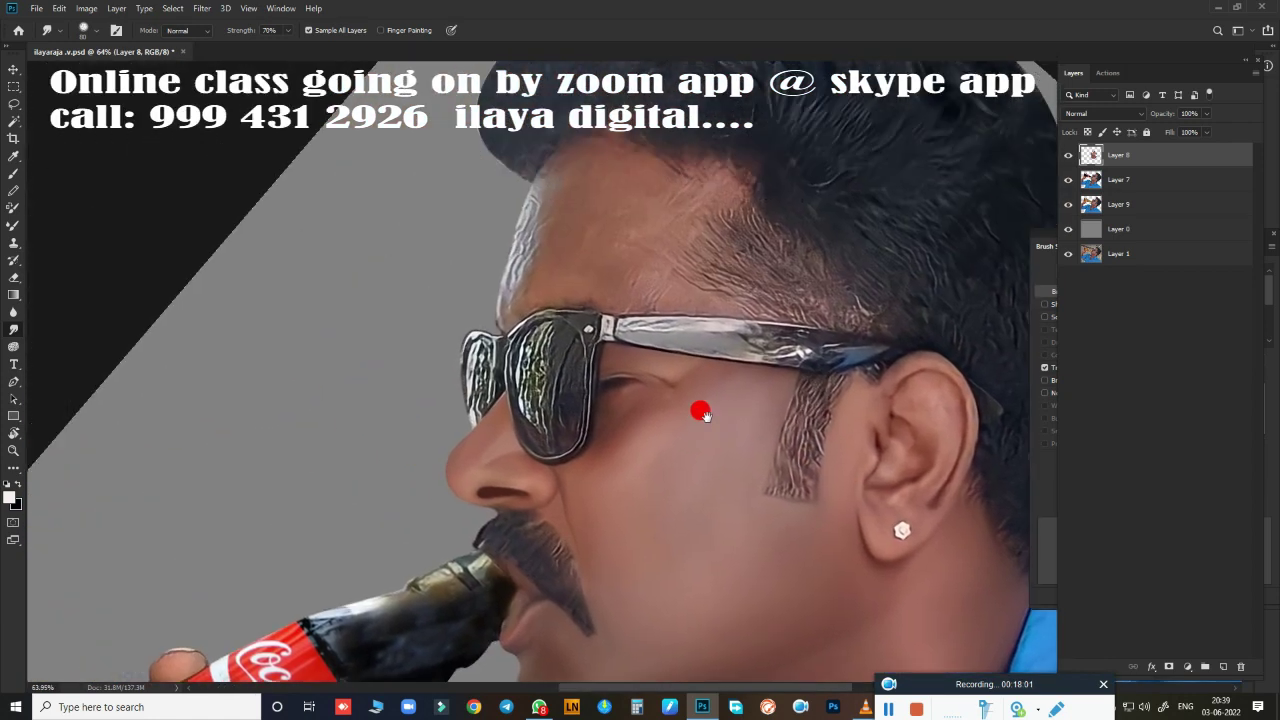
scroll(700, 412, down, 1)
scroll(690, 348, up, 2)
scroll(700, 346, up, 1)
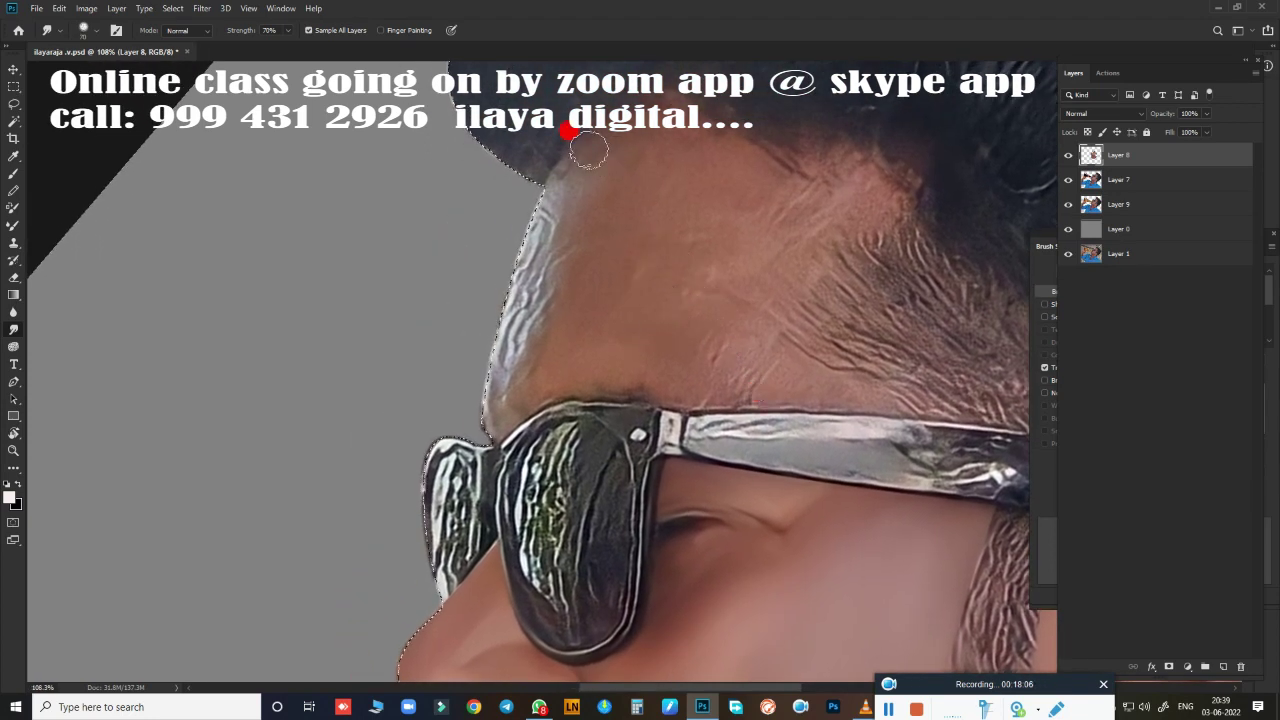
drag(549, 193, 611, 183)
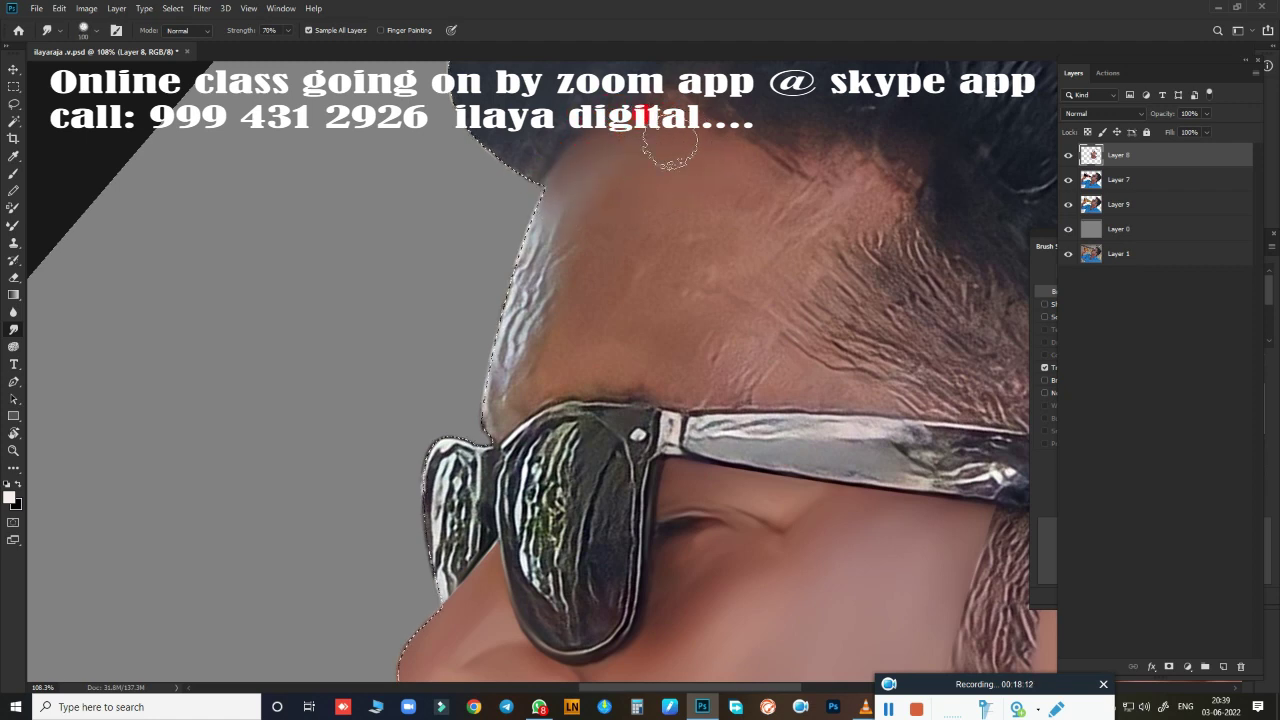
mouse_move(736, 165)
mouse_down()
mouse_move(857, 177)
mouse_move(811, 157)
mouse_move(908, 166)
mouse_up()
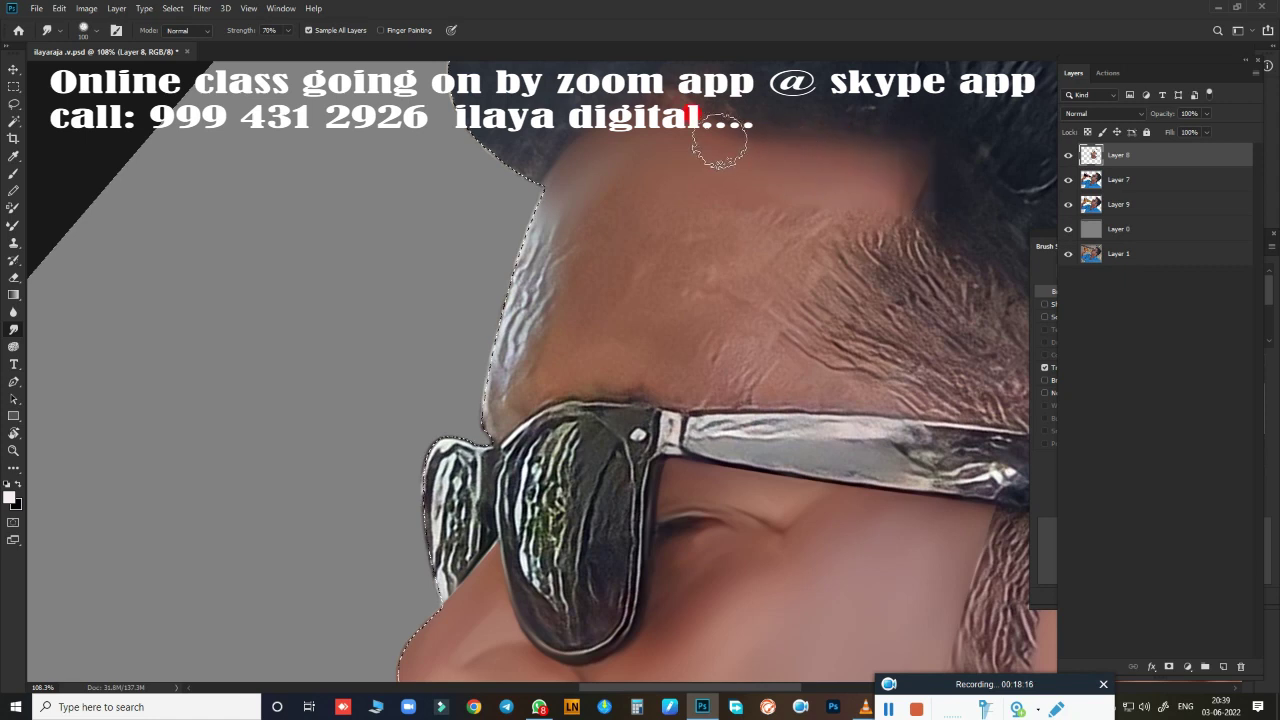
mouse_move(748, 155)
mouse_down()
mouse_move(757, 243)
mouse_move(809, 206)
mouse_move(863, 194)
mouse_move(732, 287)
mouse_move(686, 349)
mouse_move(737, 354)
mouse_move(689, 374)
mouse_move(549, 374)
mouse_up()
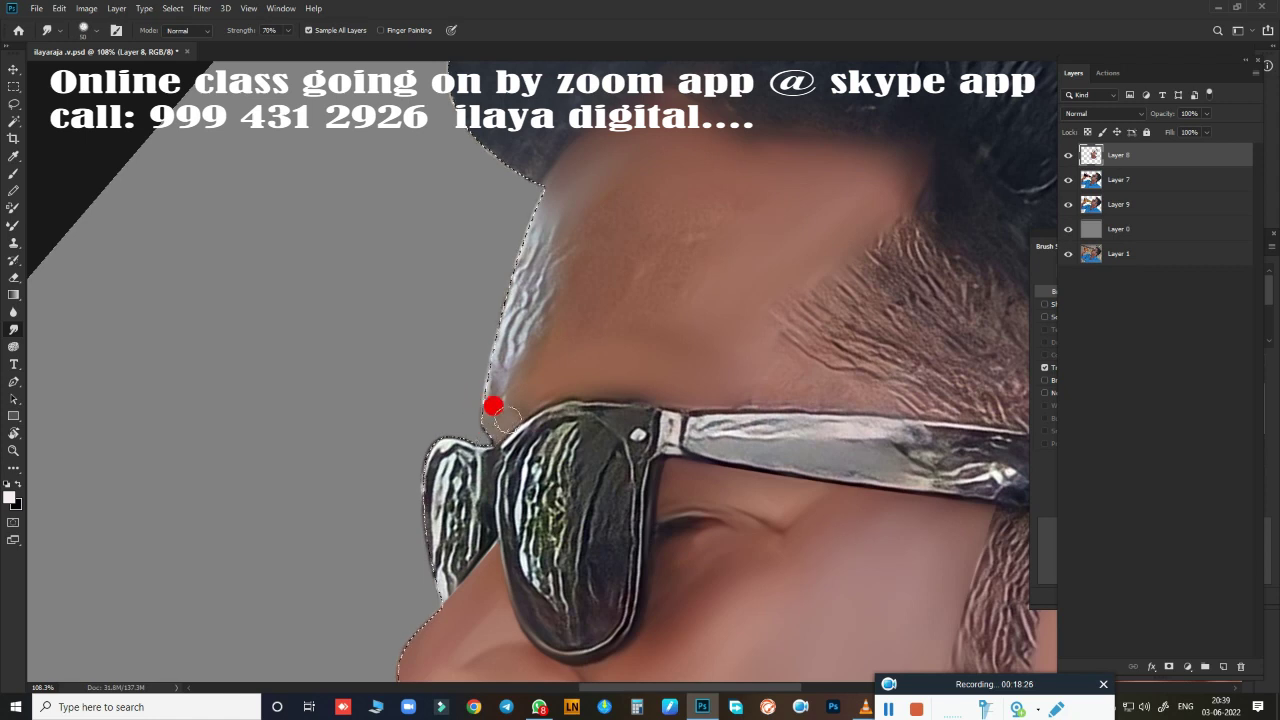
- Smudge the forehead edge above the sunglasses and across the forehead, then zoom back out
drag(566, 372, 498, 400)
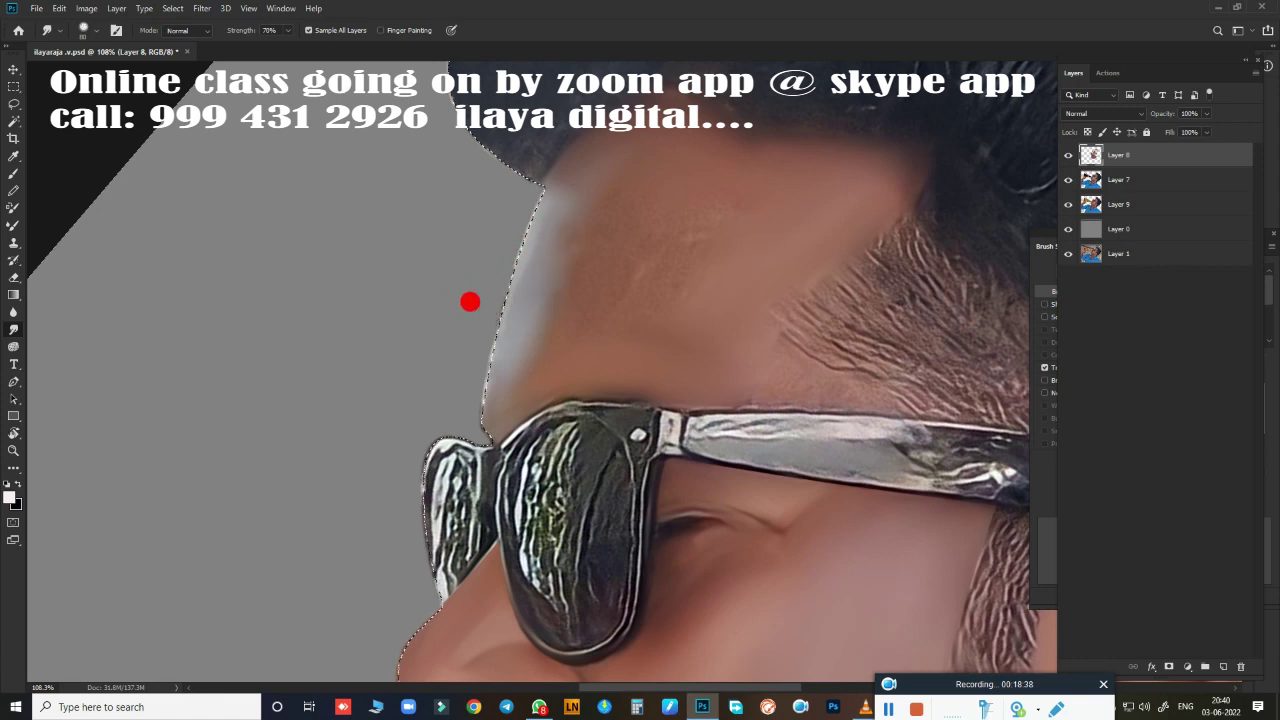
drag(541, 290, 545, 284)
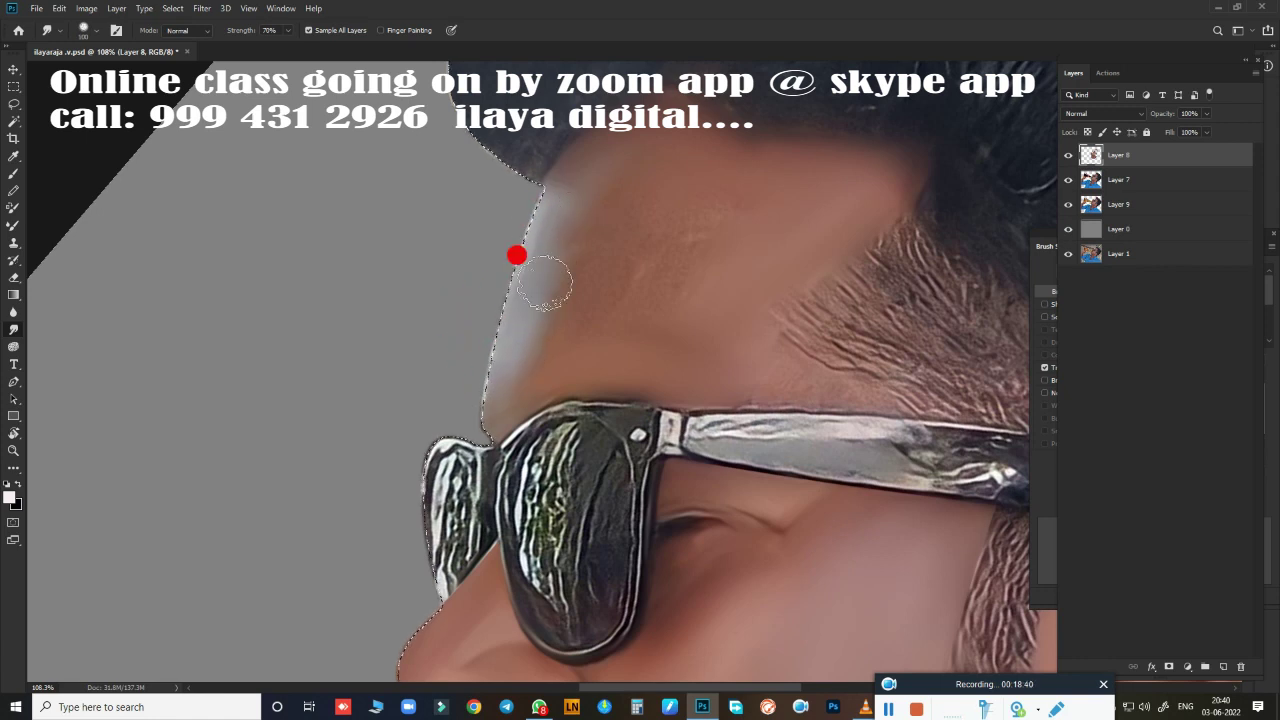
mouse_move(560, 226)
mouse_down()
mouse_move(580, 176)
mouse_move(586, 223)
mouse_move(555, 315)
mouse_up()
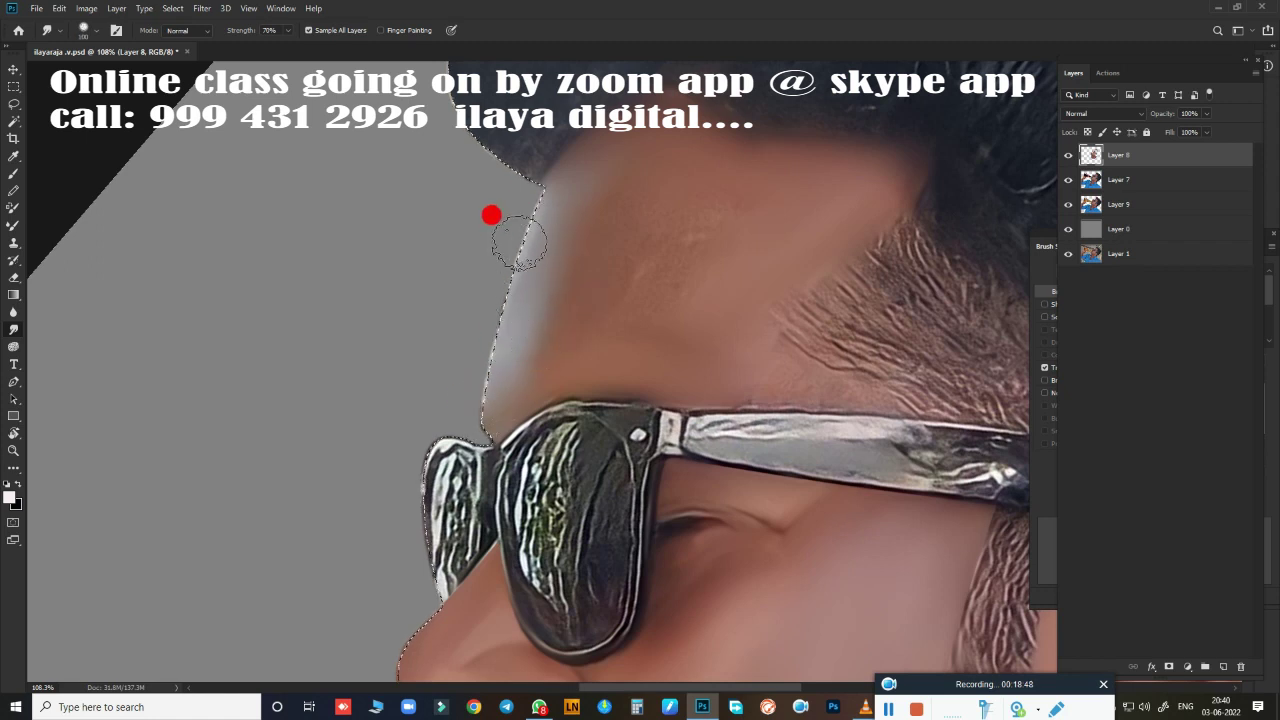
mouse_move(519, 241)
mouse_down()
mouse_move(503, 251)
mouse_move(614, 229)
mouse_move(606, 206)
mouse_move(758, 191)
mouse_move(609, 337)
mouse_move(629, 349)
mouse_move(557, 366)
mouse_move(617, 329)
mouse_move(571, 272)
mouse_move(568, 246)
mouse_move(490, 403)
mouse_move(462, 410)
mouse_move(685, 372)
mouse_move(694, 217)
mouse_move(622, 266)
mouse_up()
scroll(700, 330, down, 2)
scroll(480, 337, down, 2)
scroll(600, 360, down, 2)
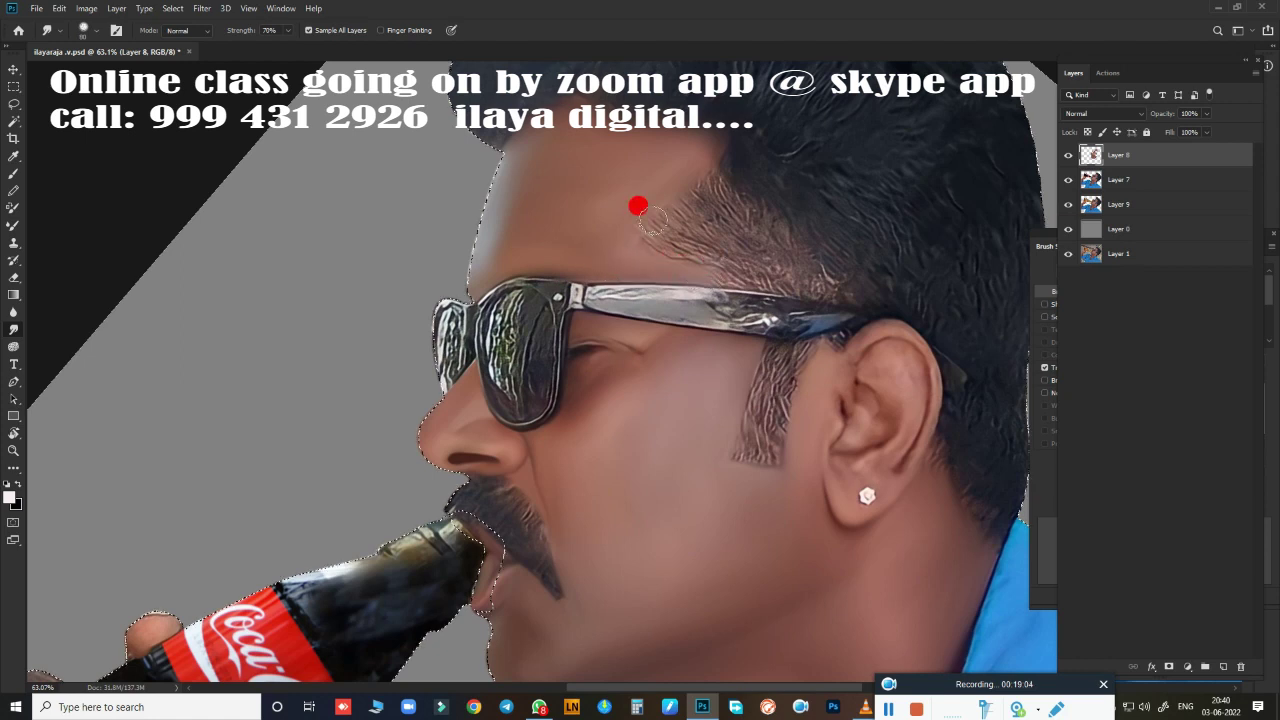
- Smudge the temple hair strands and resize the smudge brush down to 100
drag(650, 222, 688, 163)
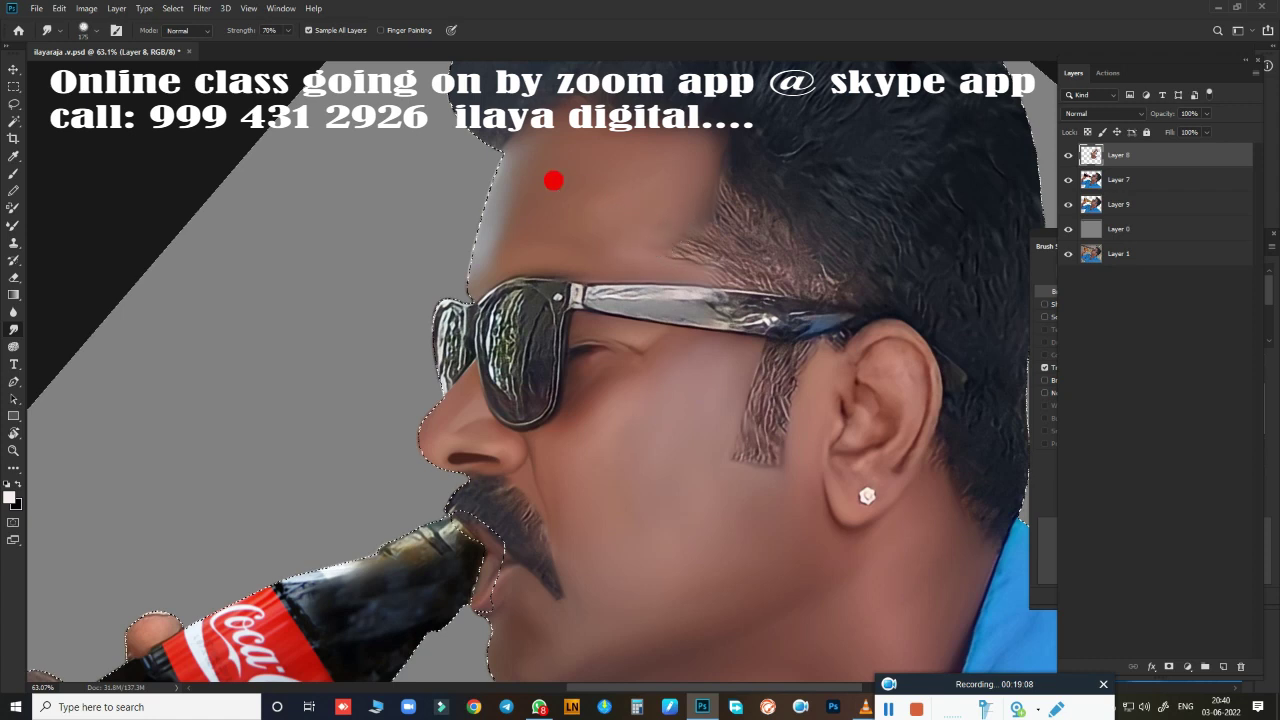
key(bracketright)
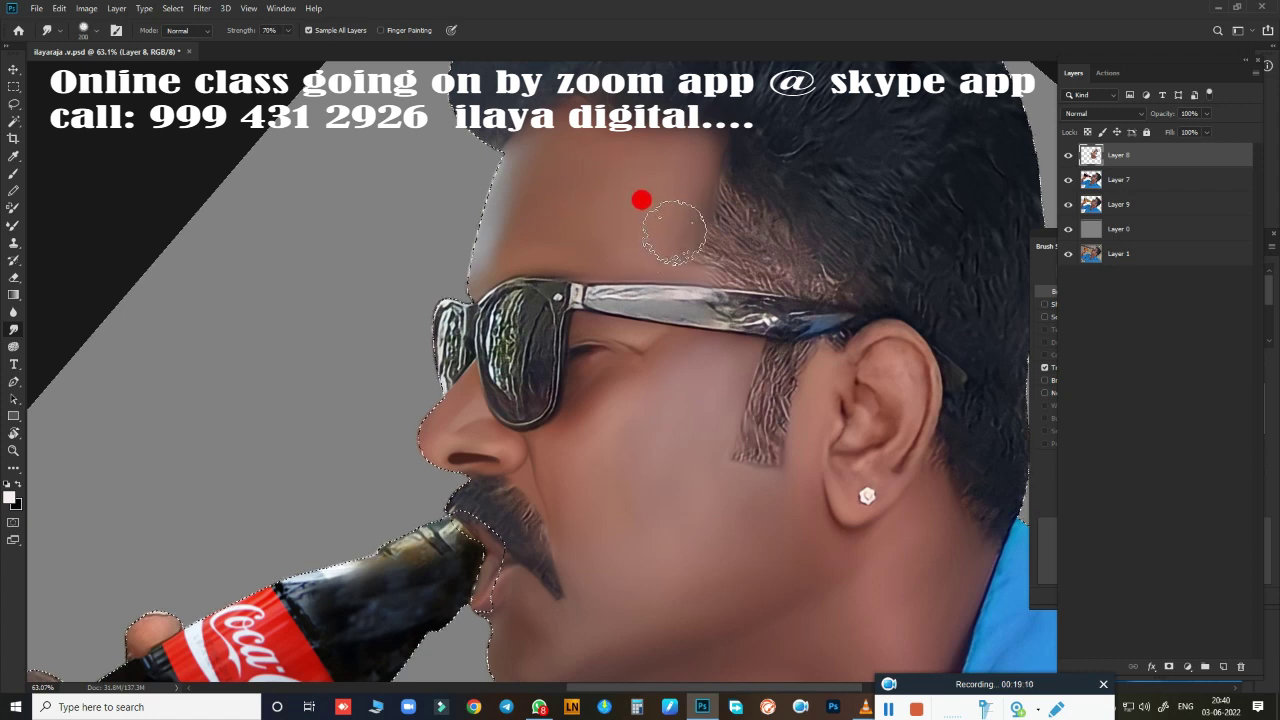
key(bracketleft)
key(bracketleft)
key(bracketleft)
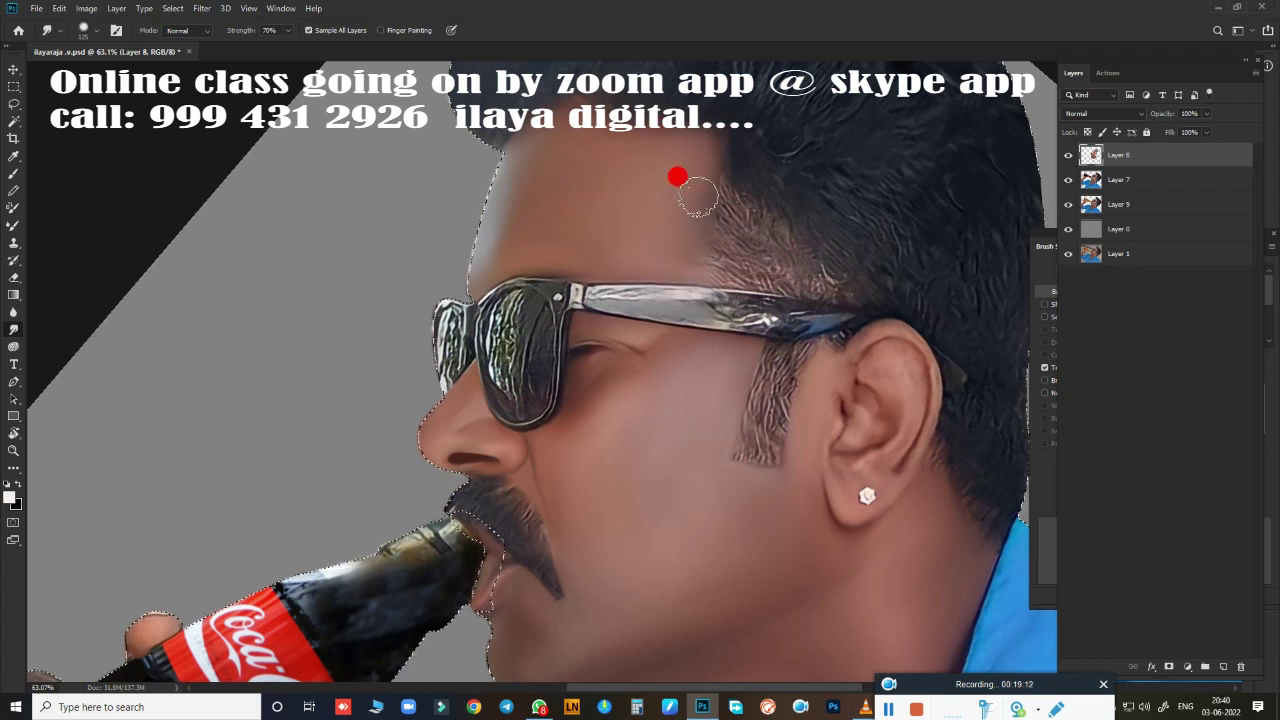
key(bracketleft)
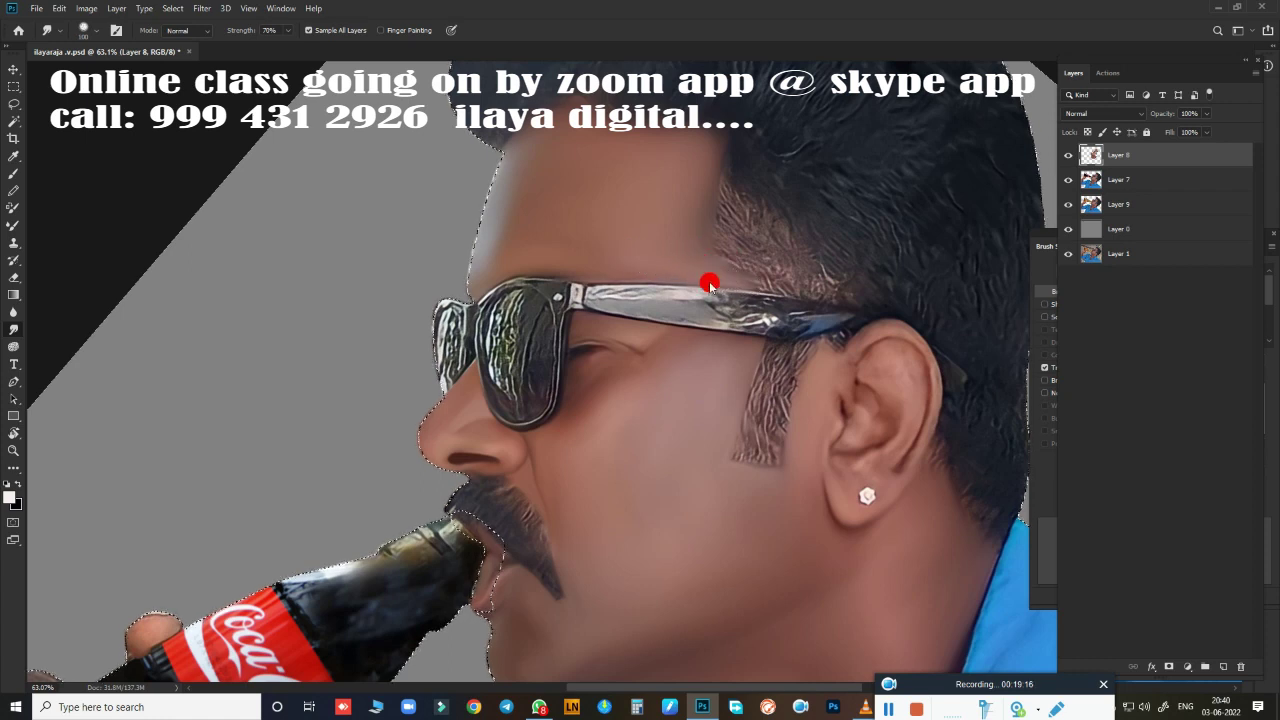
- Erase the dark hair at the temple hairline, then smudge the hairline soft
key(e)
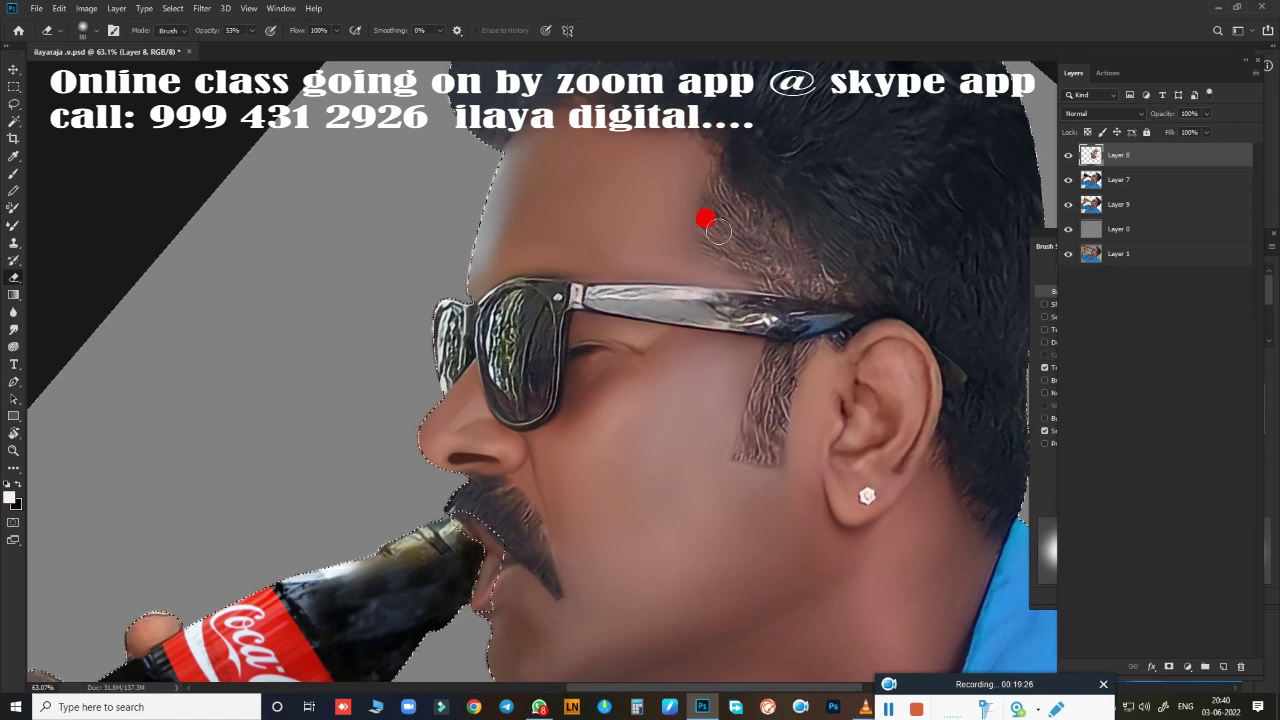
mouse_move(724, 206)
mouse_down()
mouse_move(749, 271)
mouse_move(693, 288)
mouse_move(724, 167)
mouse_move(706, 180)
mouse_move(712, 150)
mouse_move(678, 226)
mouse_move(666, 177)
mouse_move(584, 142)
mouse_up()
key(r)
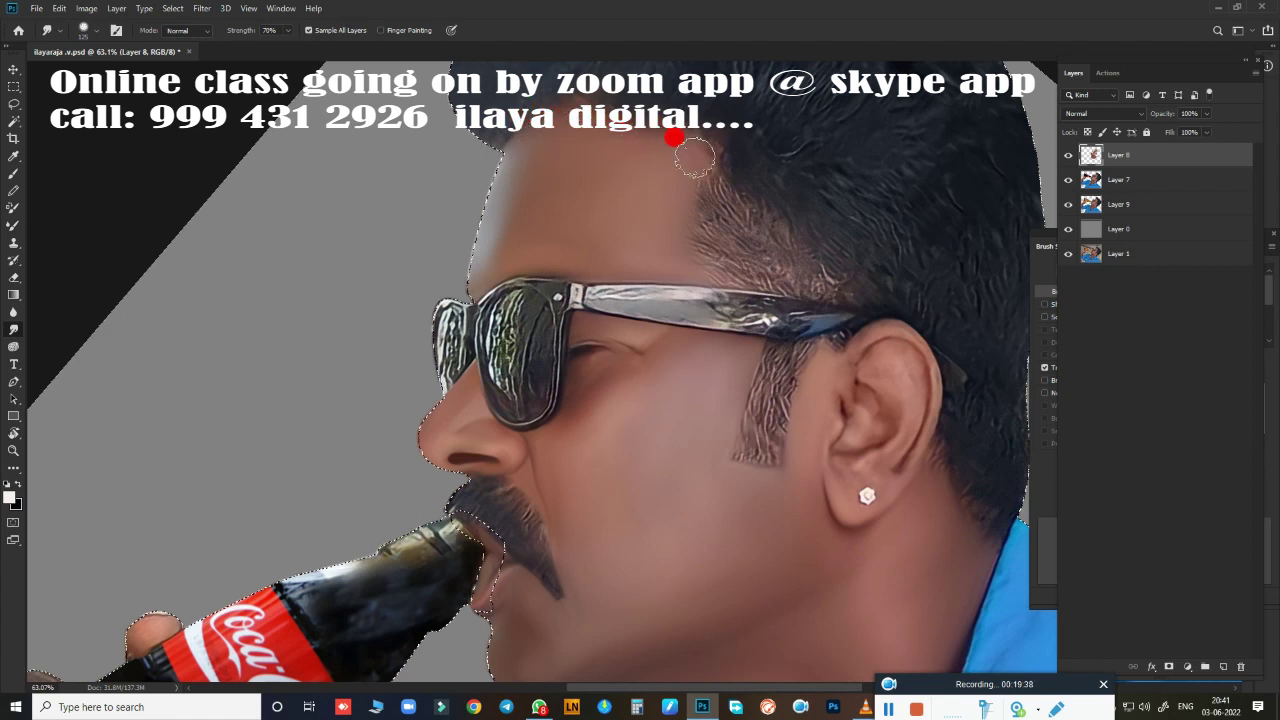
mouse_move(694, 157)
mouse_down()
mouse_move(650, 147)
mouse_move(683, 174)
mouse_move(666, 251)
mouse_move(667, 211)
mouse_move(735, 337)
mouse_move(681, 343)
mouse_move(627, 411)
mouse_move(649, 435)
mouse_up()
- Deselect the figure with Ctrl+D and zoom out to view the full photo
key(ctrl+d)
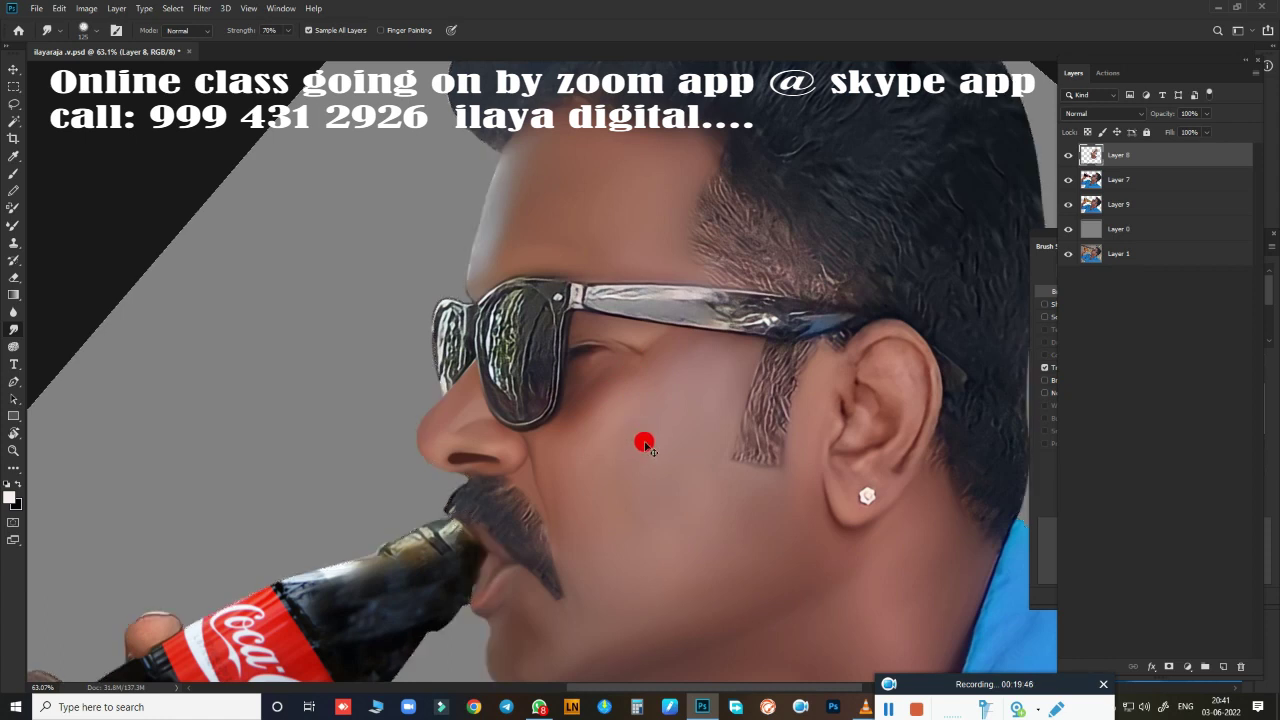
scroll(674, 438, down, 5)
scroll(608, 414, up, 1)
scroll(666, 423, up, 1)
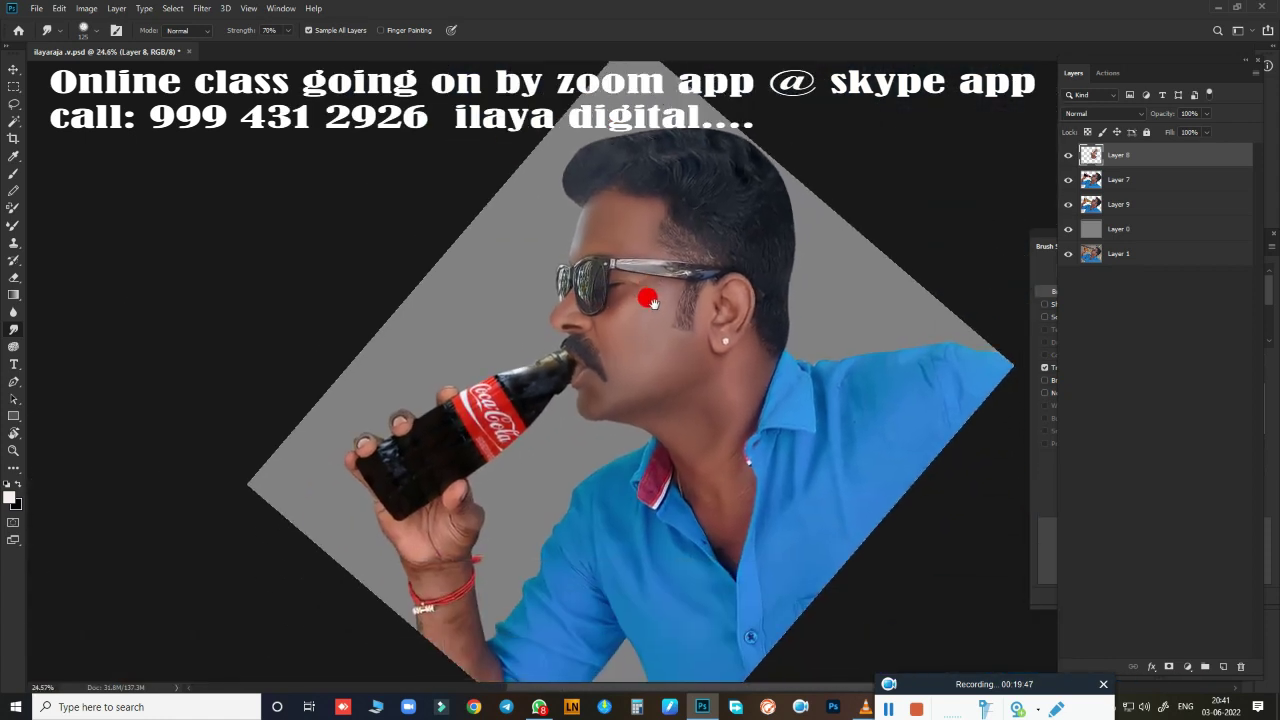